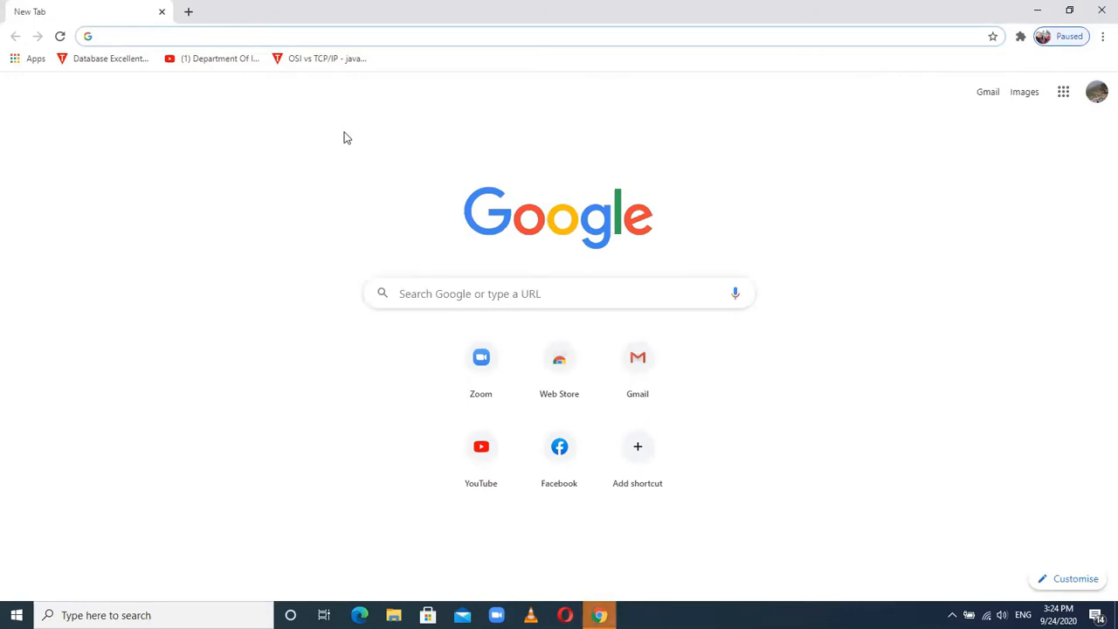
- Go to classroom.google.com to show the Courses page listing all eight classes
click(249, 36)
text(cla)
key(Return)
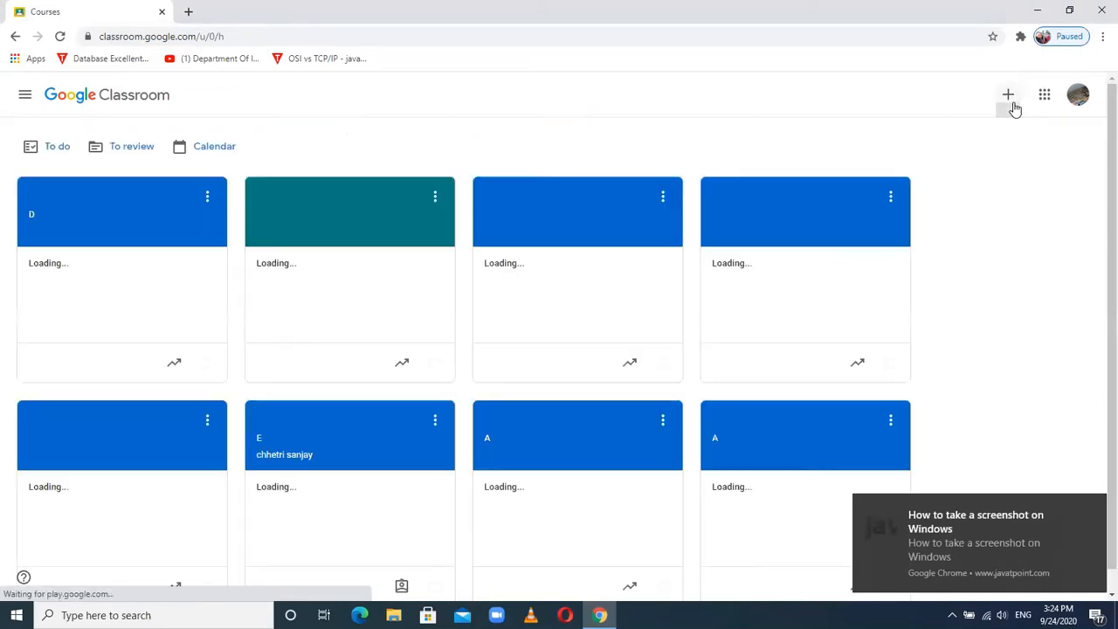
key(super)
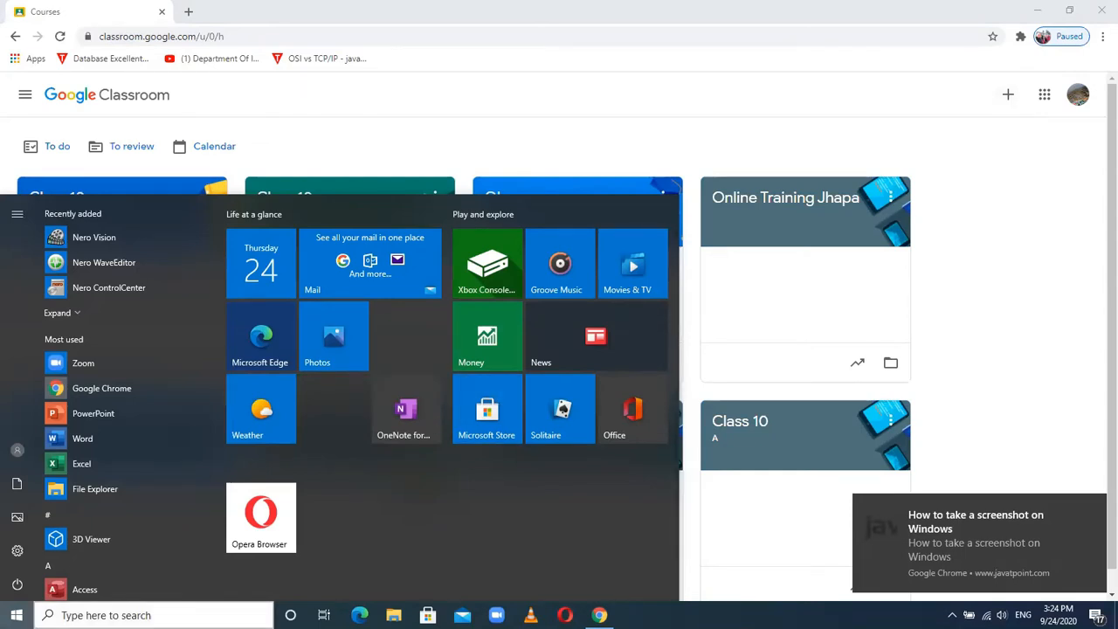
key(super+s)
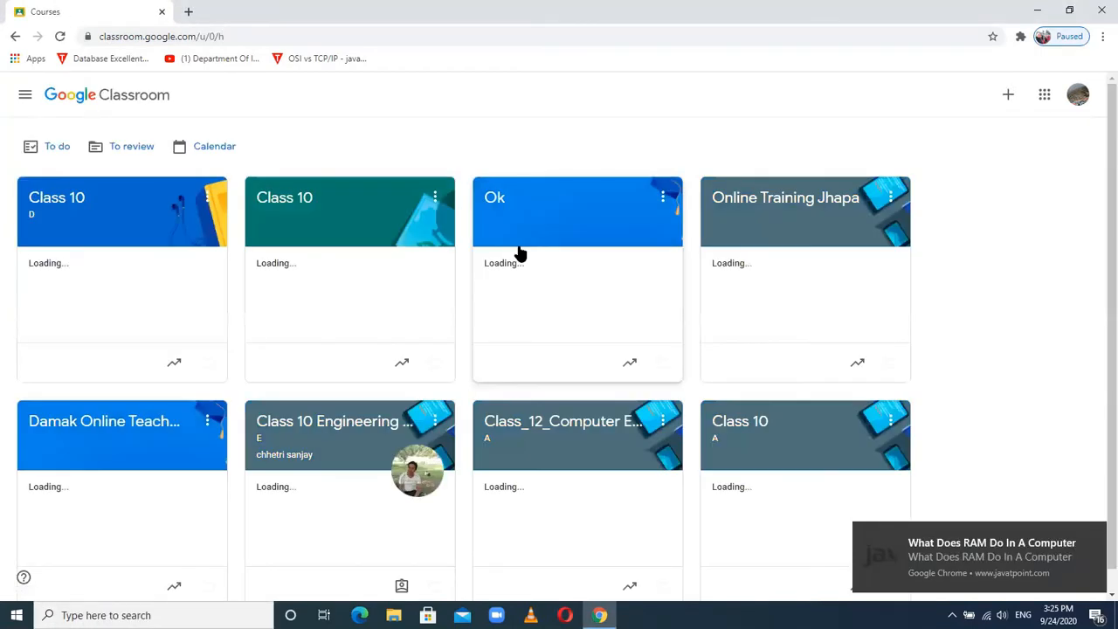
- Enter the Class 10 (D) class and scroll through its Stream and back to the top
click(58, 199)
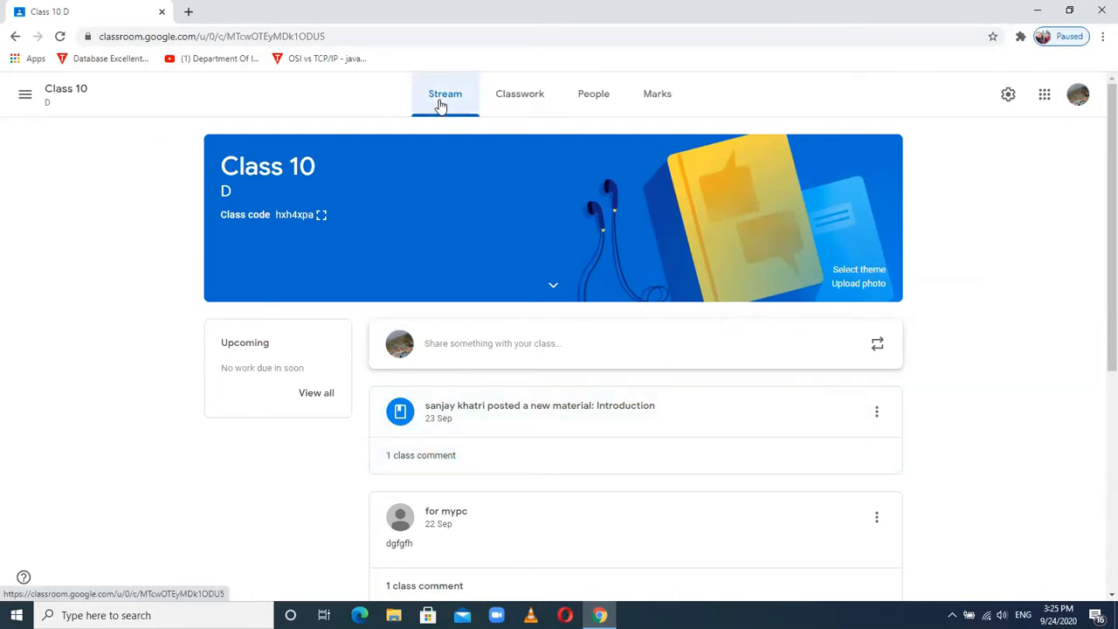
mouse_move(1108, 199)
mouse_down()
mouse_move(1098, 351)
mouse_move(1097, 188)
mouse_up()
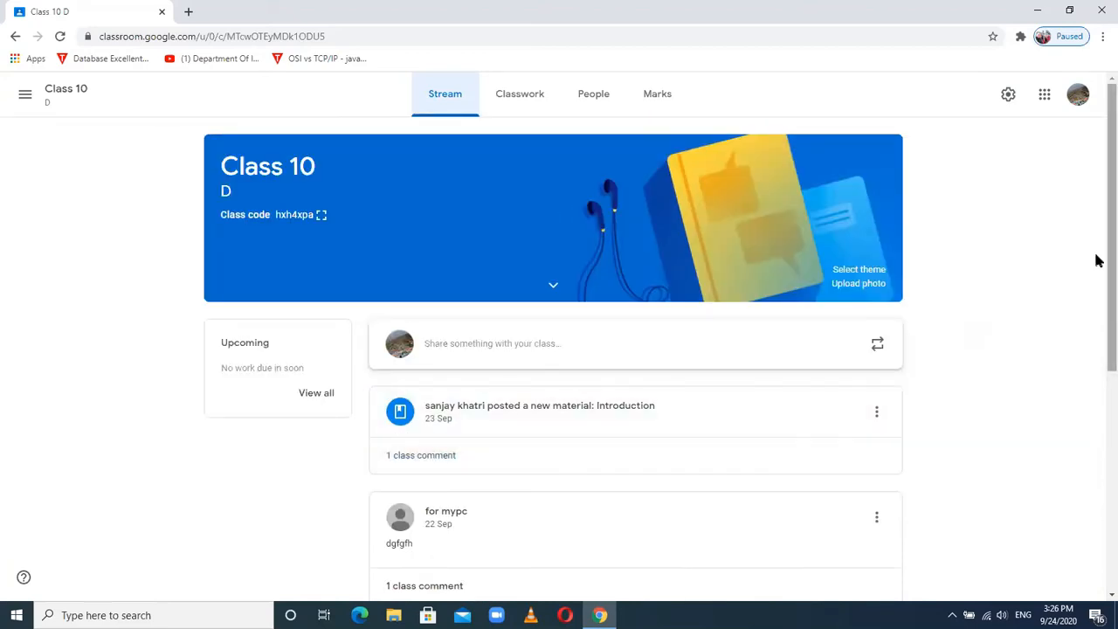
drag(1095, 324, 1098, 426)
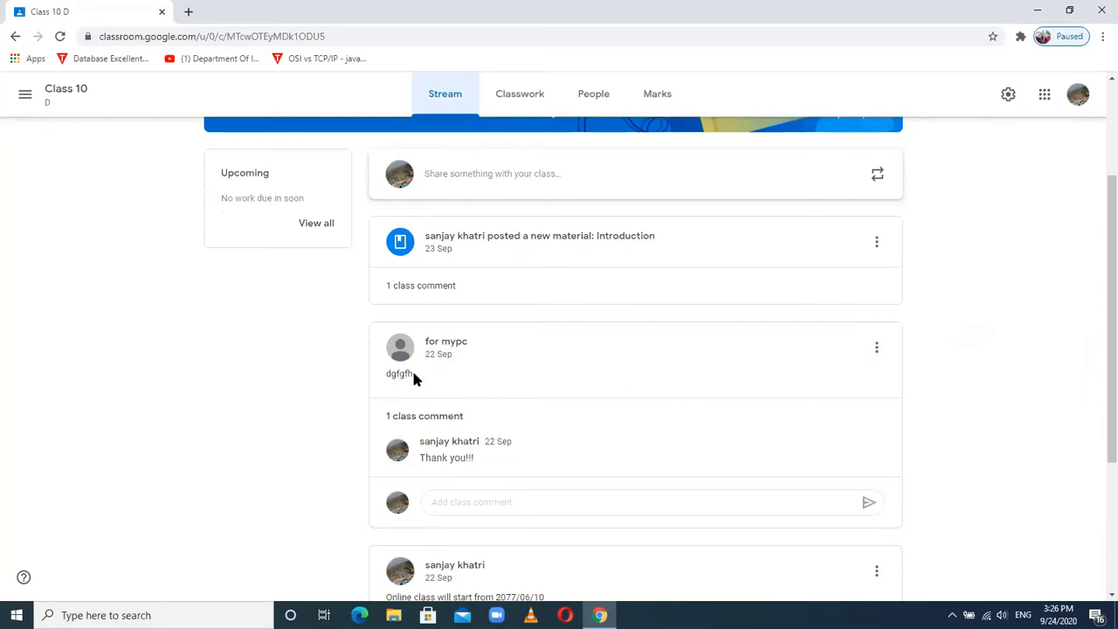
drag(1097, 267, 1097, 125)
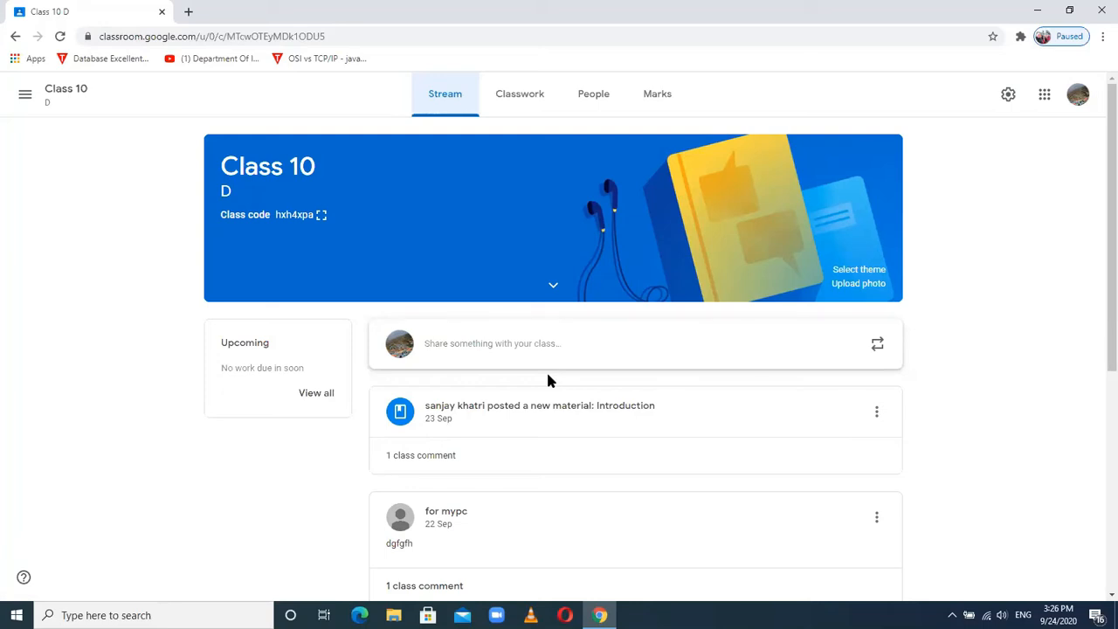
click(526, 98)
click(343, 154)
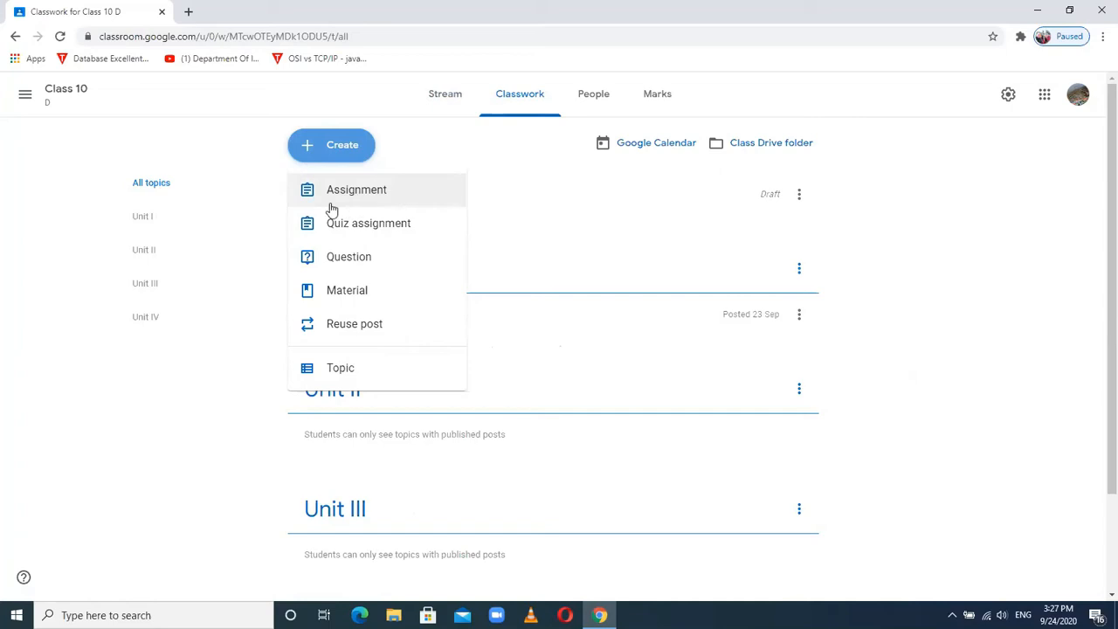
click(242, 234)
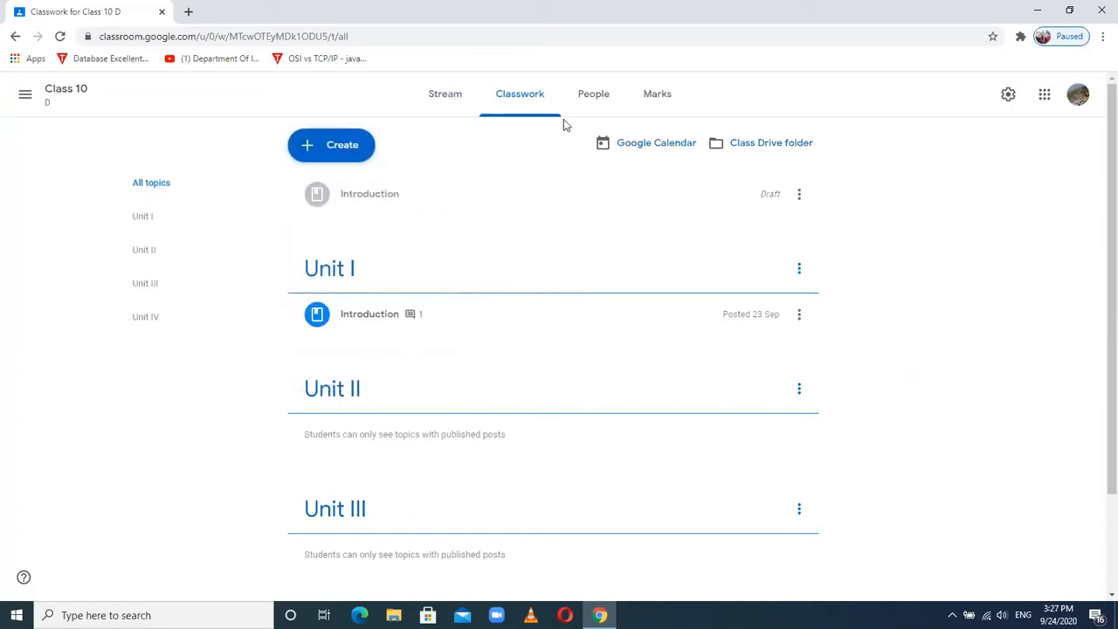
click(447, 98)
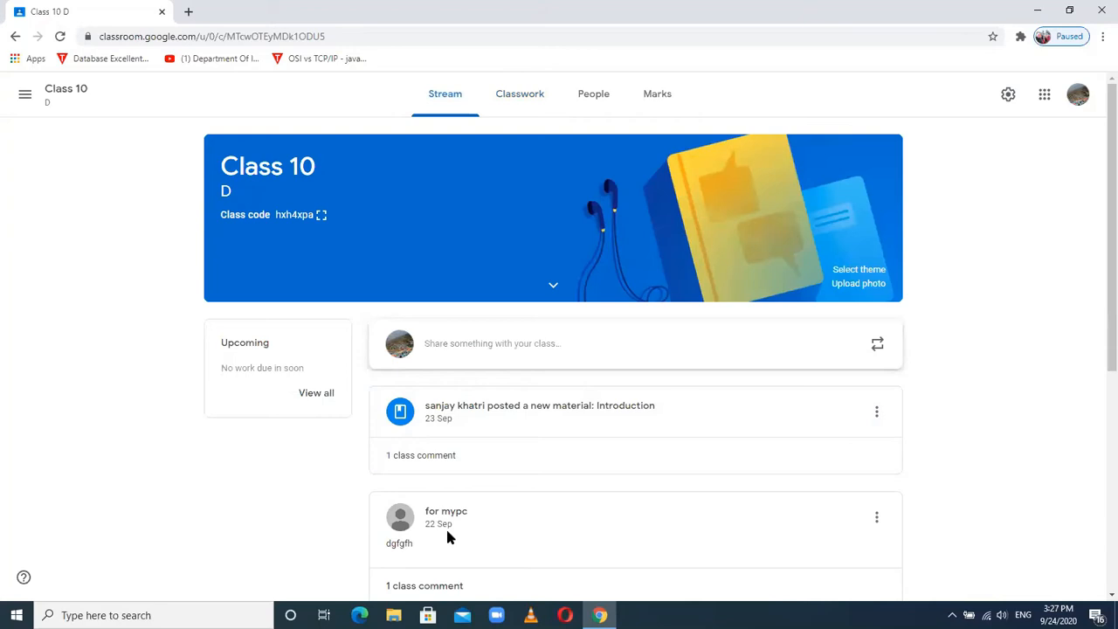
mouse_move(1109, 139)
mouse_down()
mouse_move(1109, 294)
mouse_move(1109, 137)
mouse_up()
click(952, 615)
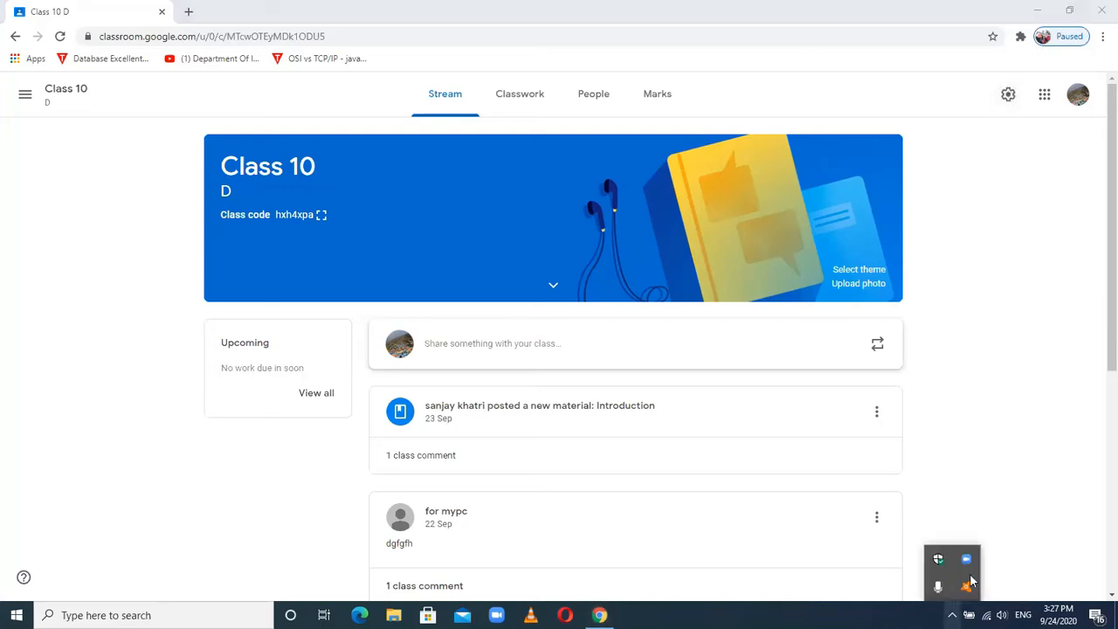
click(986, 470)
key(super+s)
text(pointer)
key(Return)
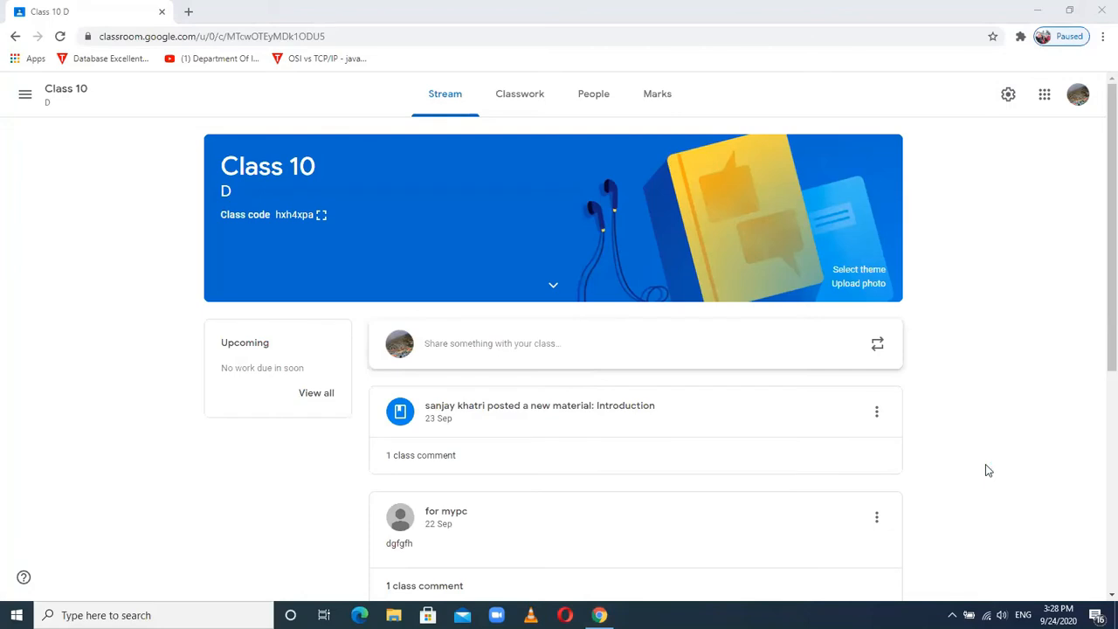
click(987, 470)
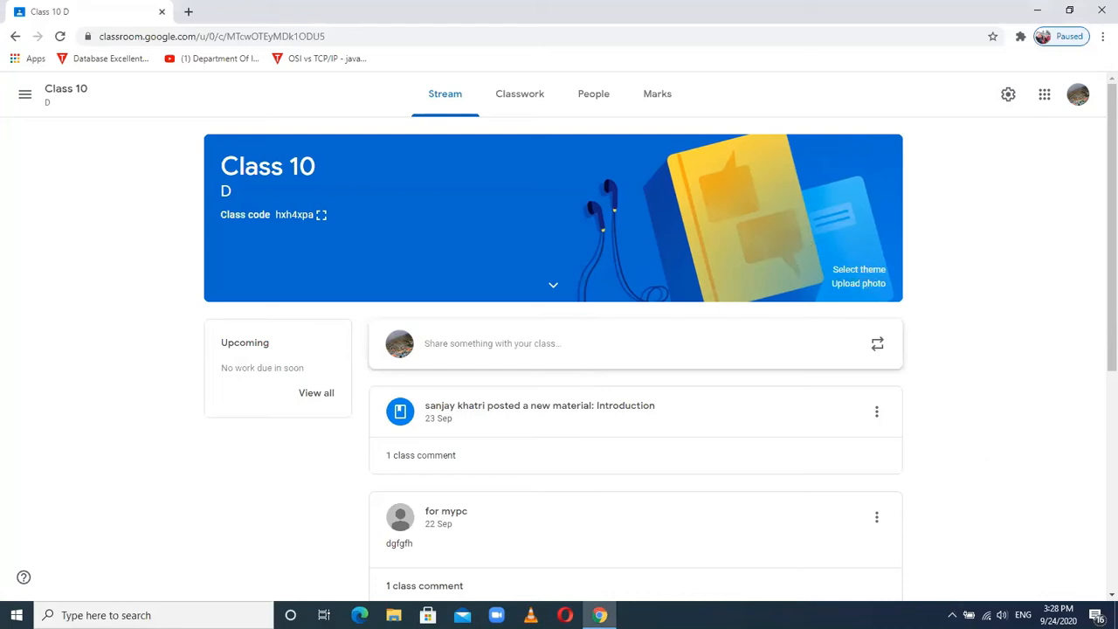
click(952, 615)
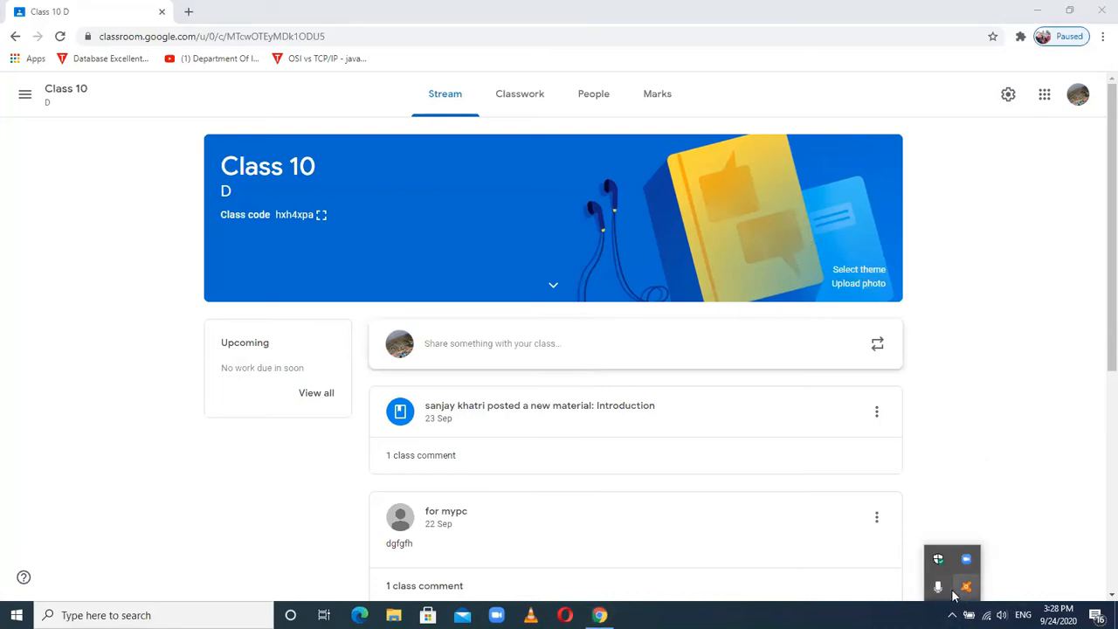
click(991, 465)
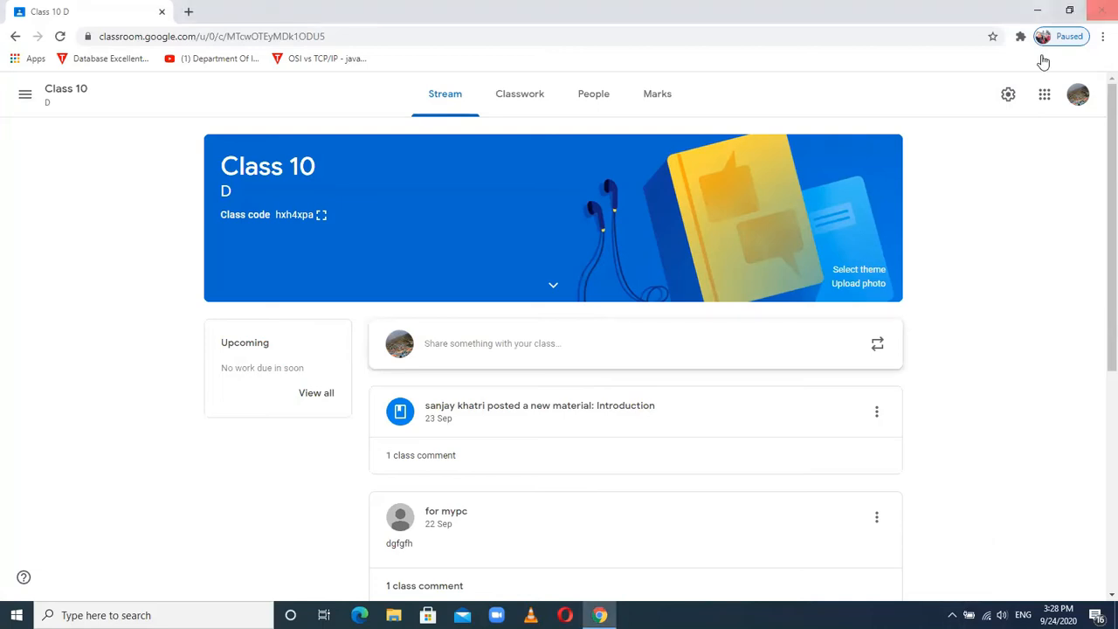
- Bring up Class 10 D's settings showing section D, room 41 and subject Computer Science
click(1007, 96)
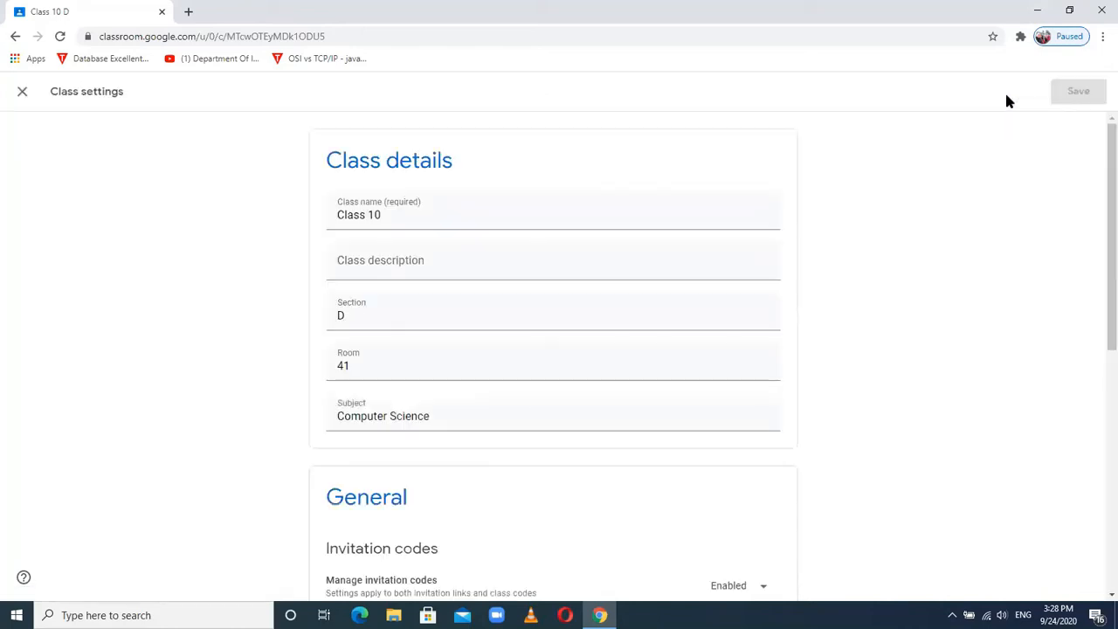
click(20, 94)
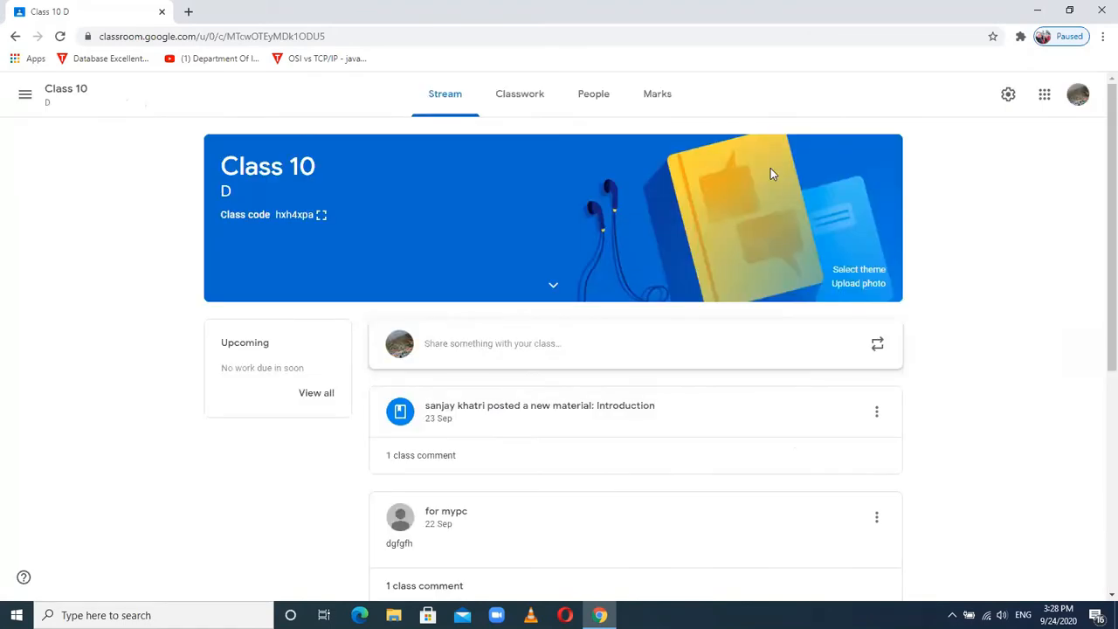
click(1008, 95)
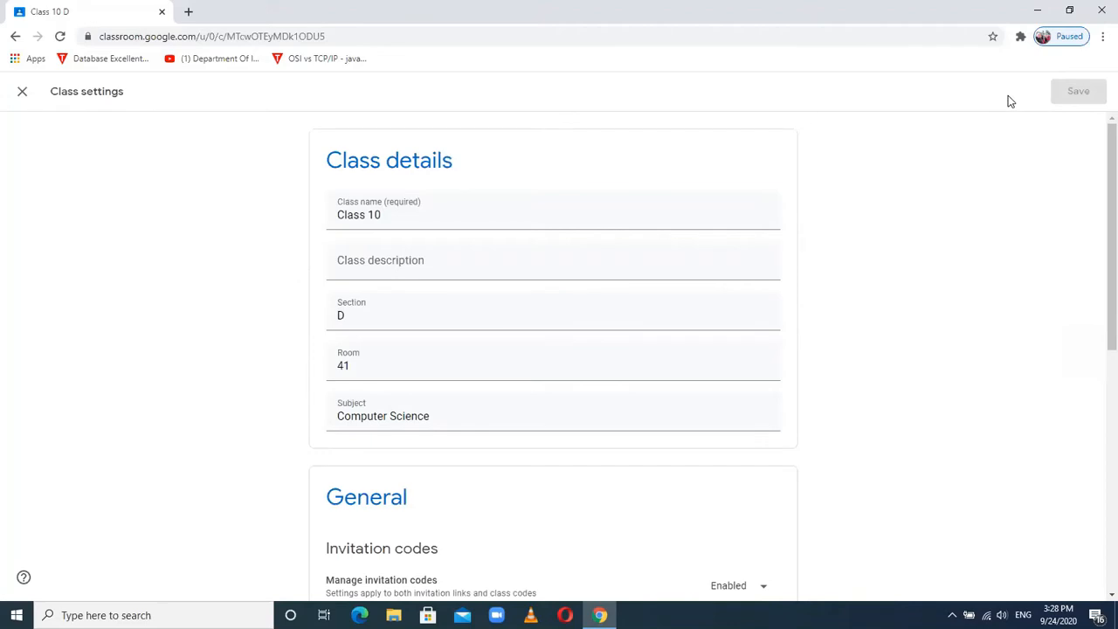
click(389, 214)
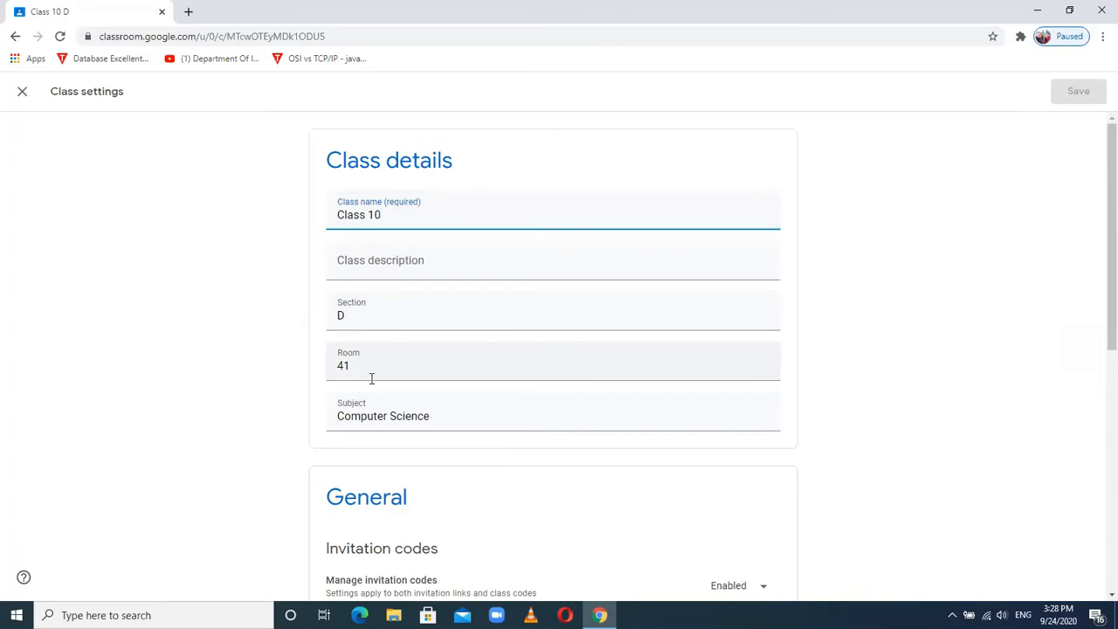
click(1099, 188)
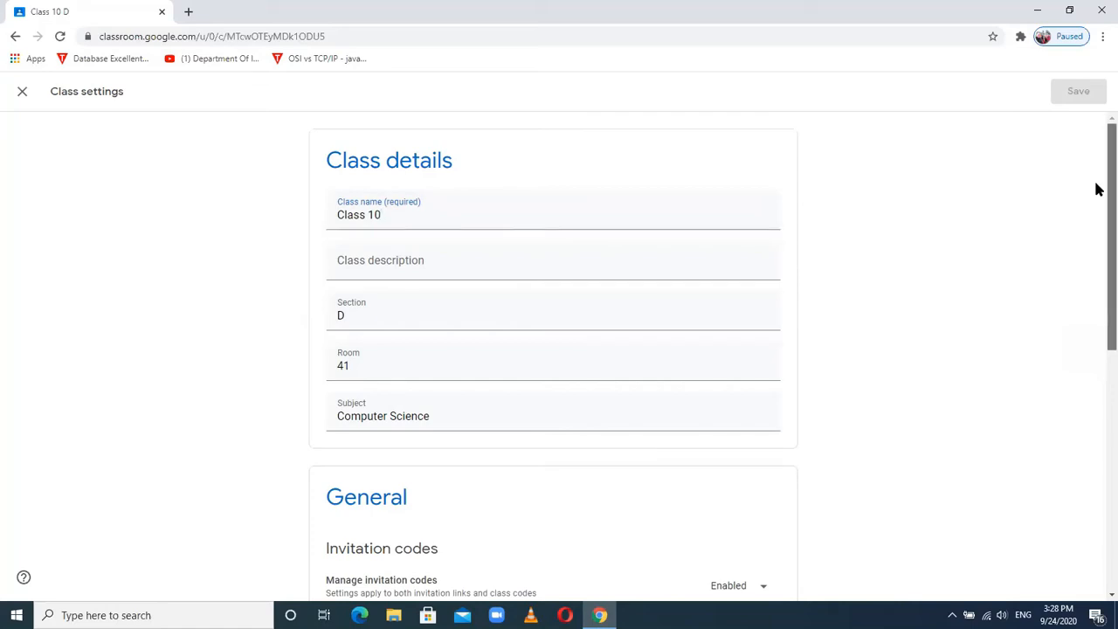
scroll(1098, 192, down, 1)
drag(1099, 200, 1098, 338)
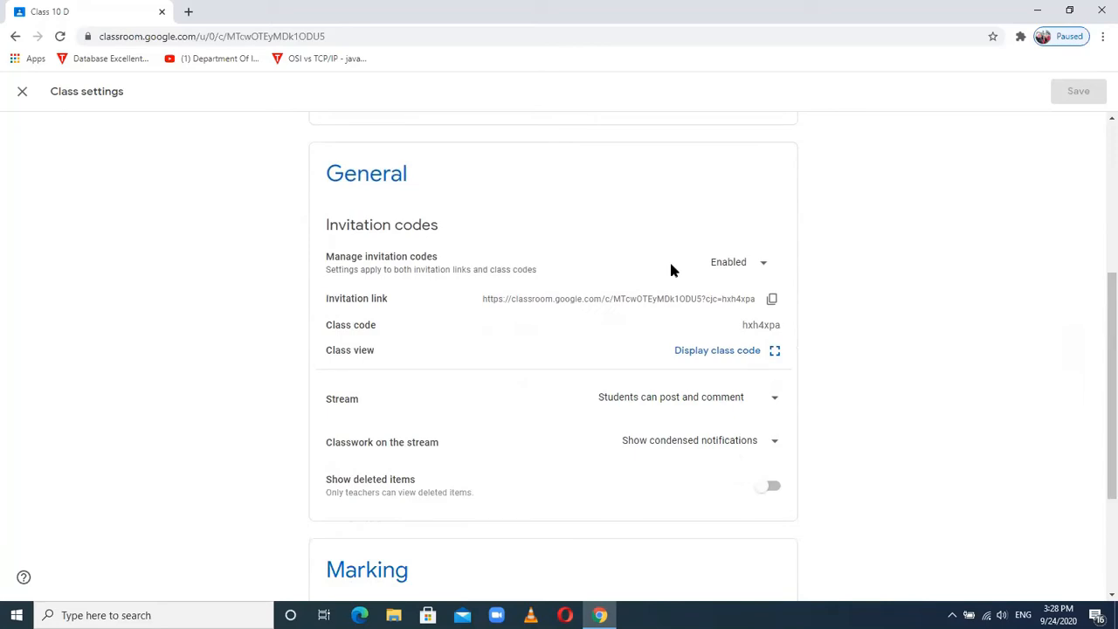
click(763, 270)
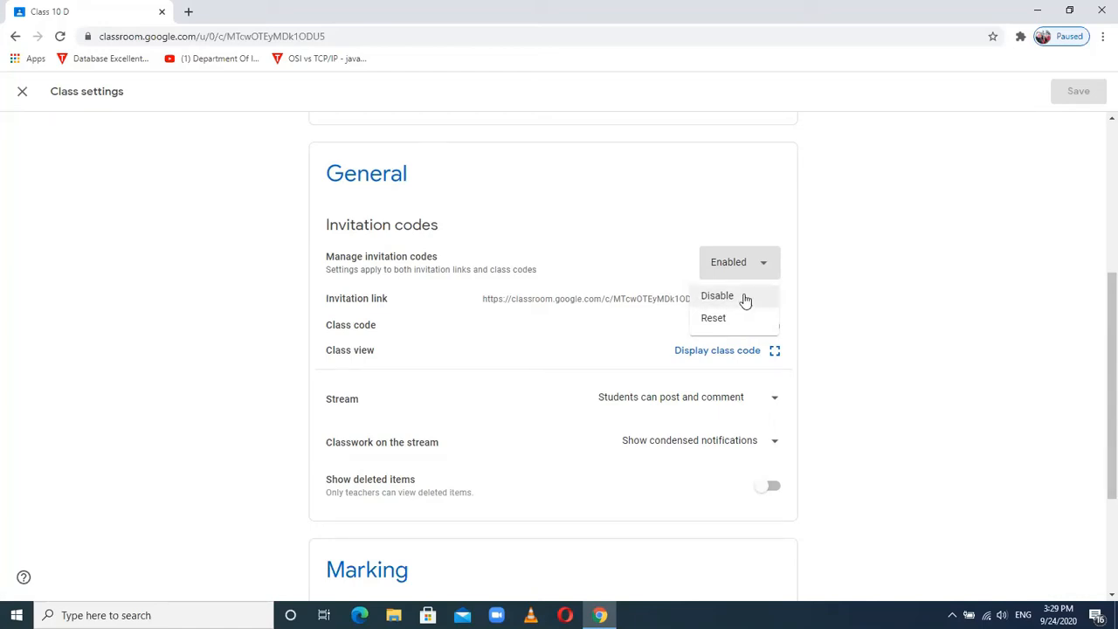
click(879, 271)
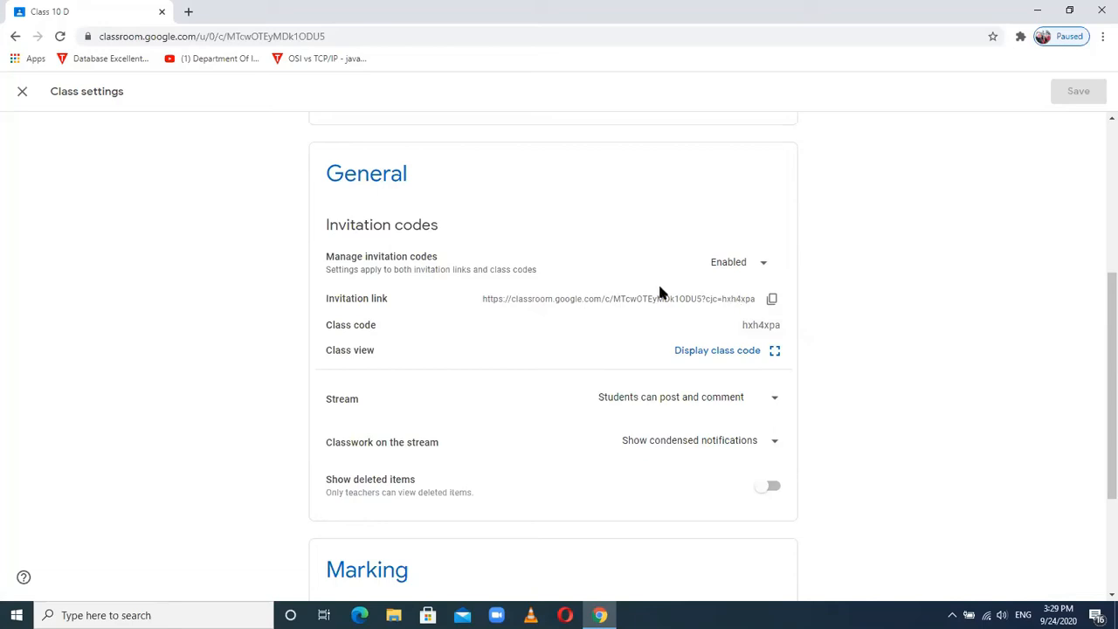
- Copy the class invitation link, then display and close the large class code
click(773, 300)
click(774, 352)
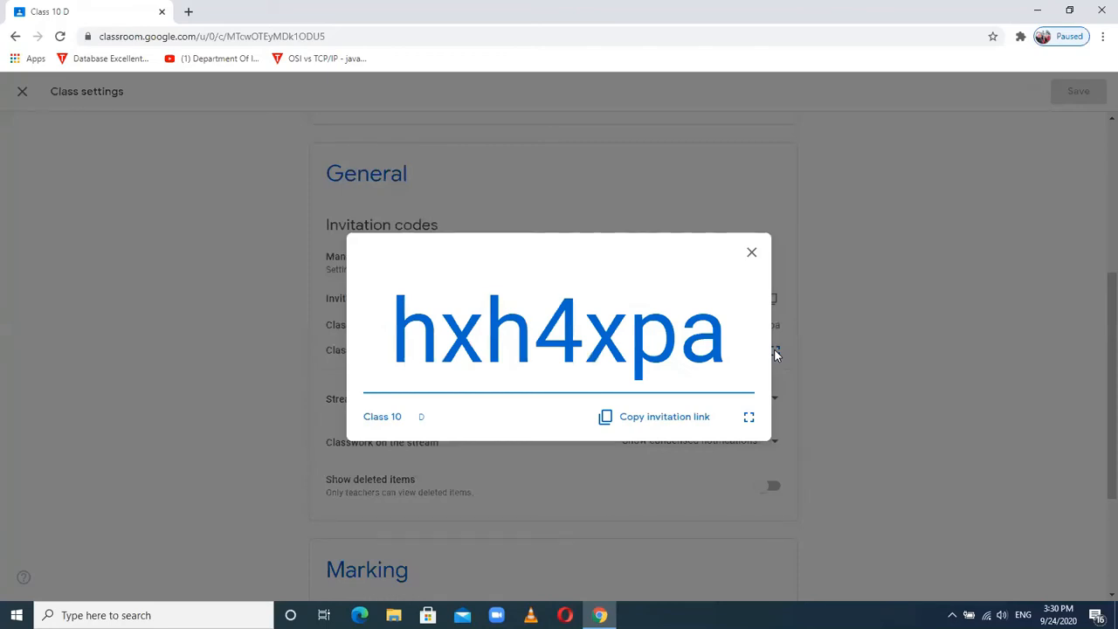
click(752, 255)
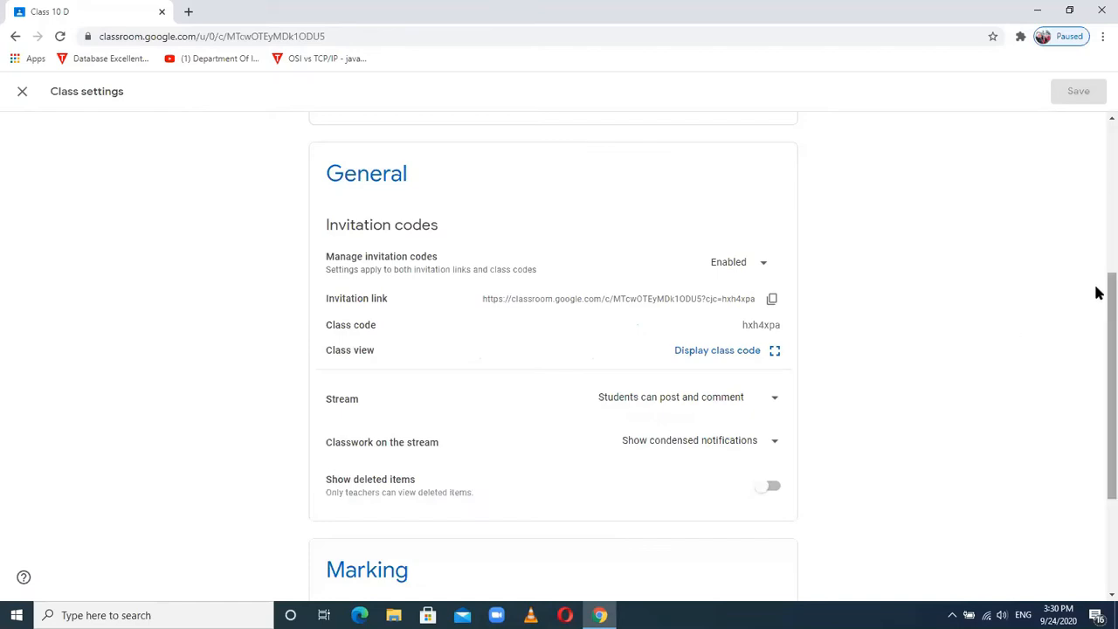
scroll(1098, 322, down, 1)
scroll(1098, 330, down, 1)
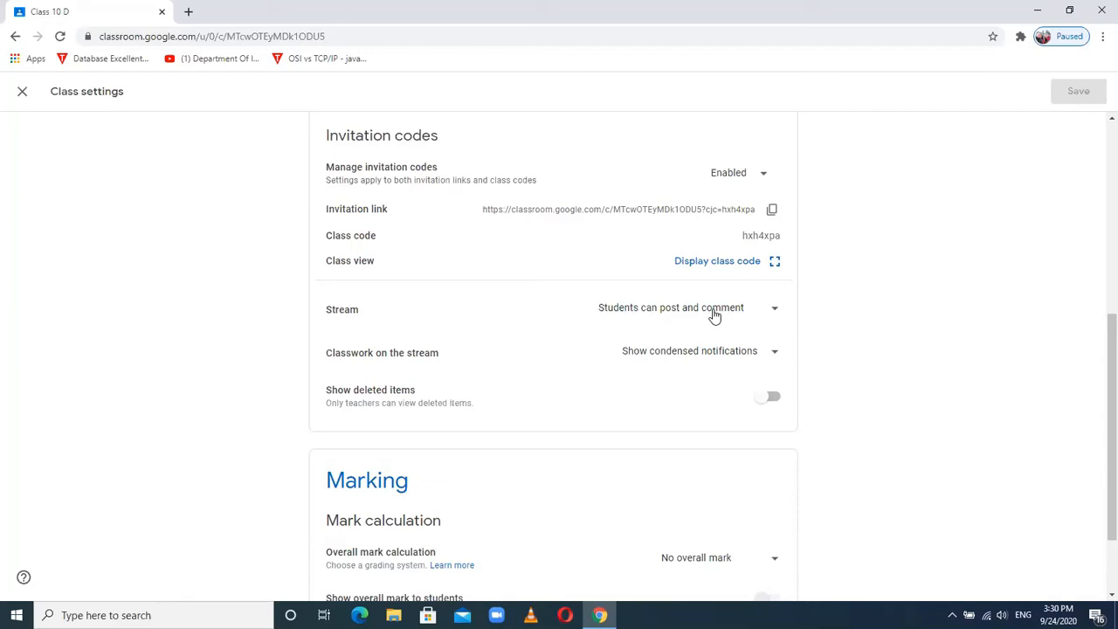
click(774, 314)
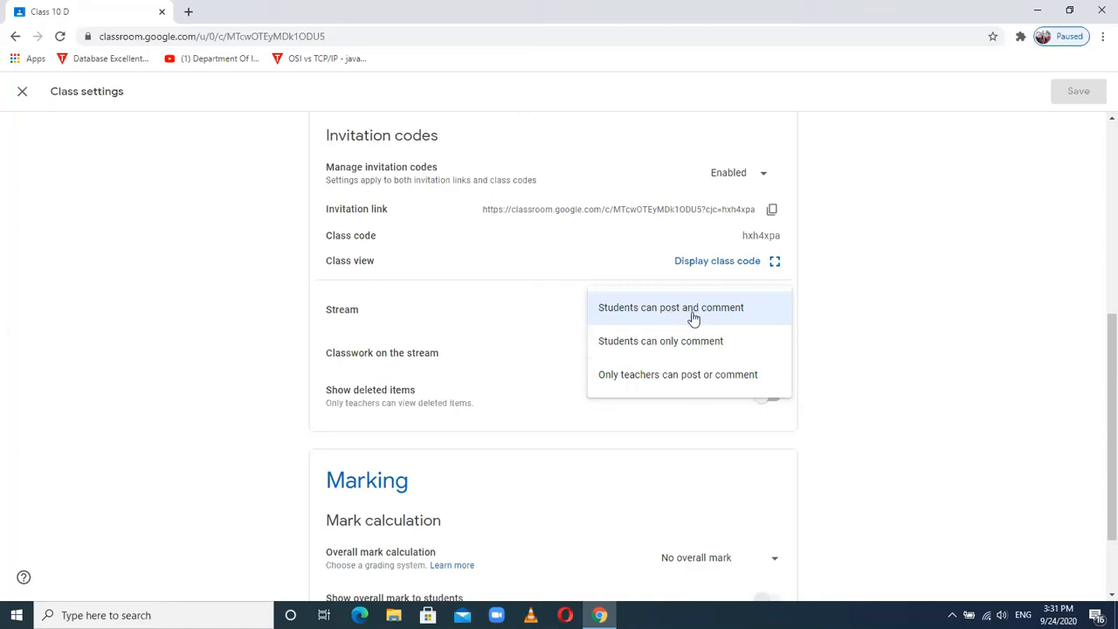
click(826, 325)
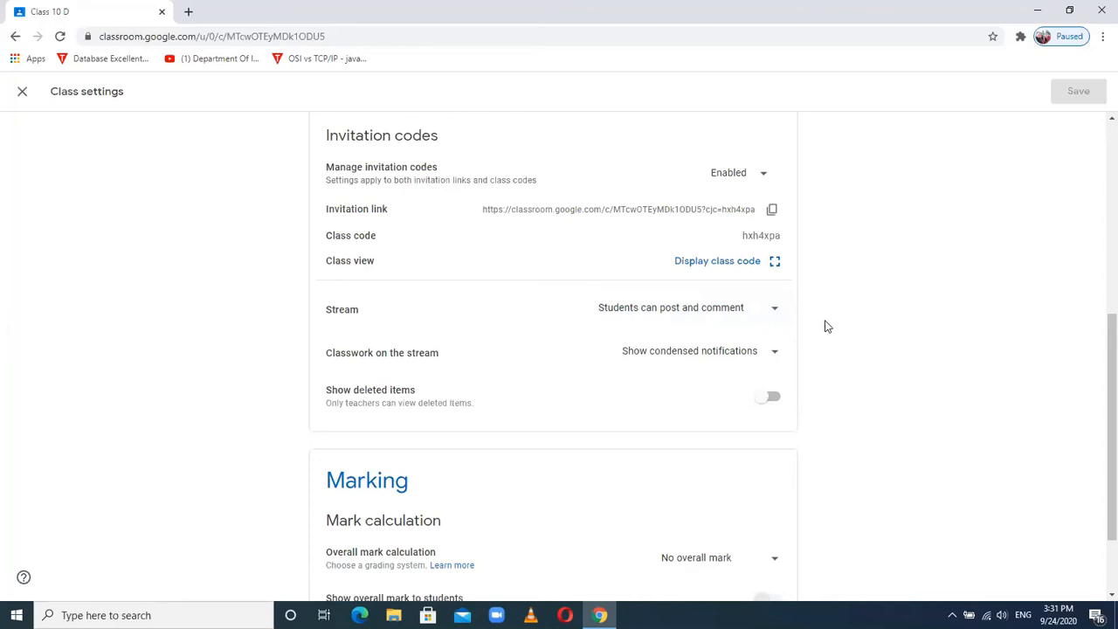
click(702, 319)
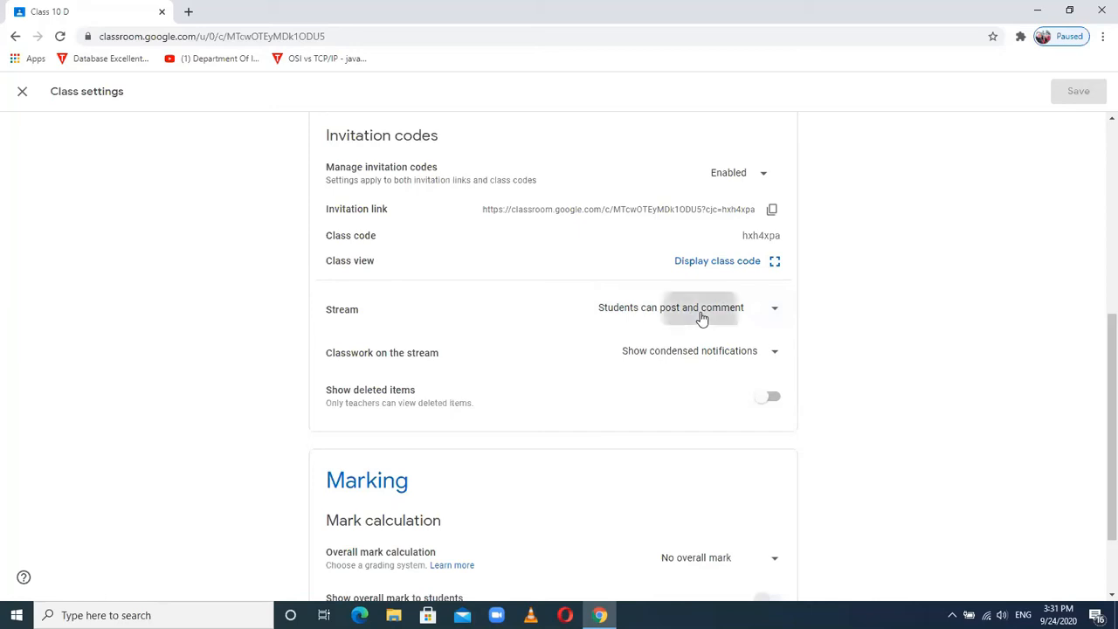
click(701, 318)
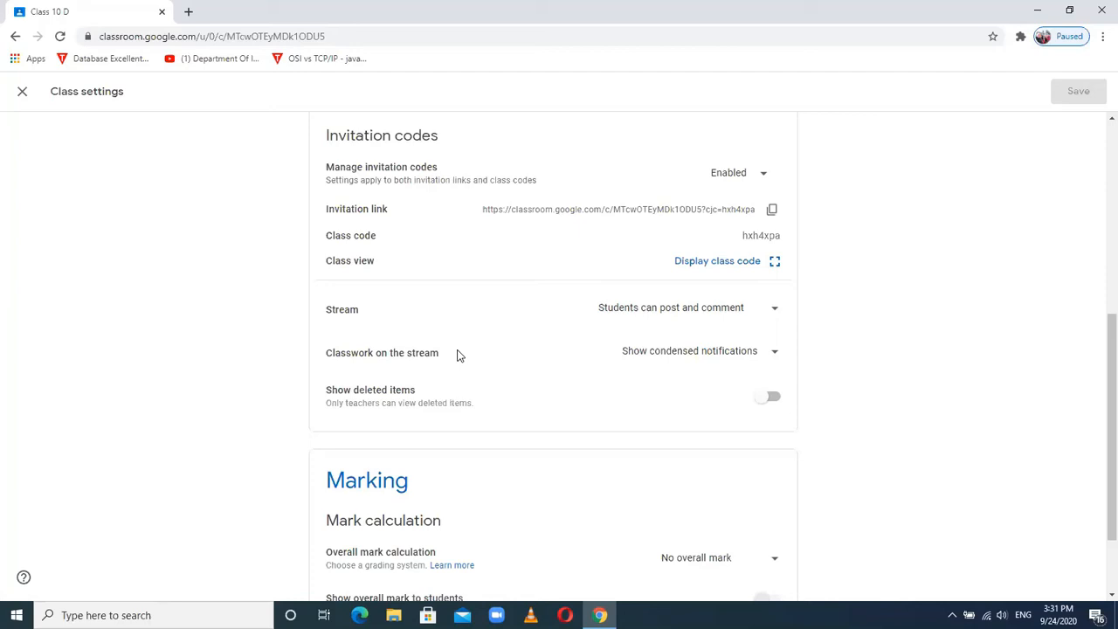
click(775, 357)
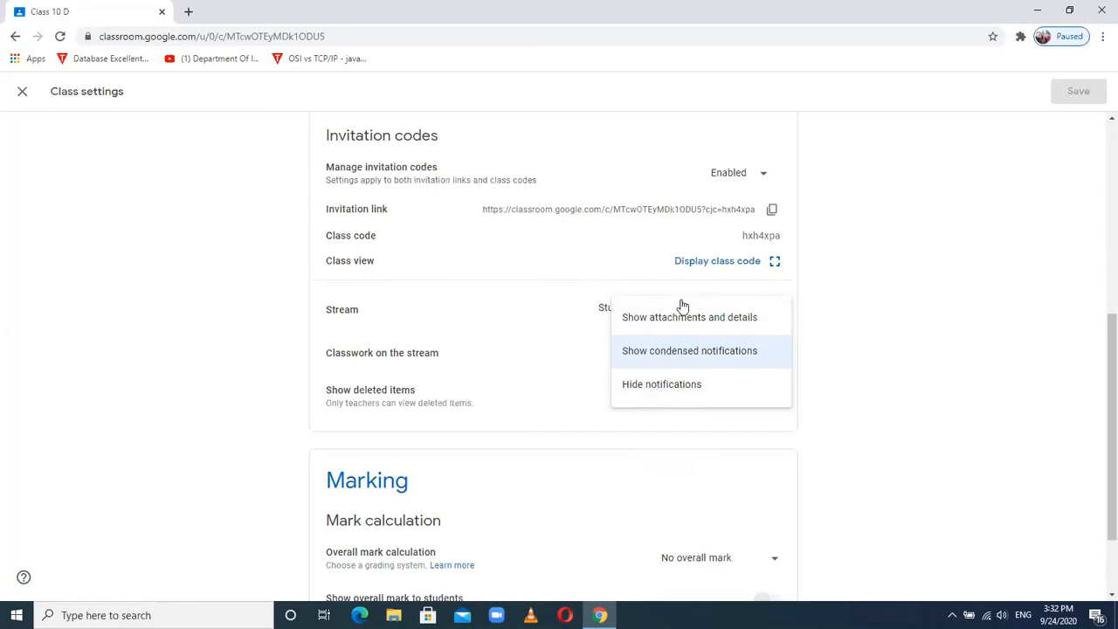
click(877, 355)
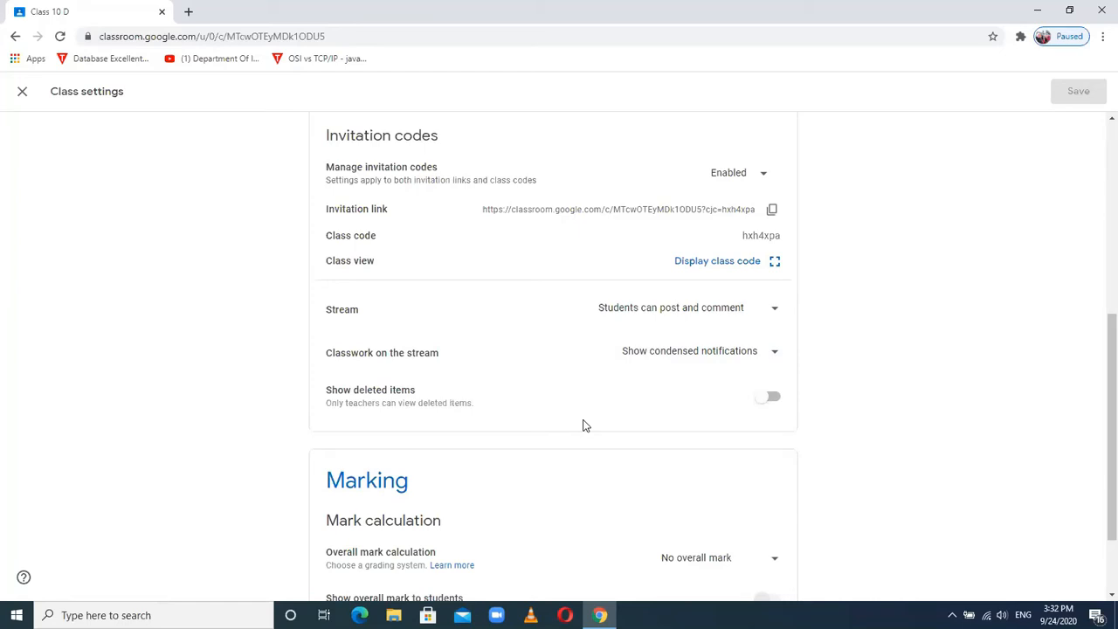
- Switch on Show deleted items and scroll down to the Marking section
click(773, 398)
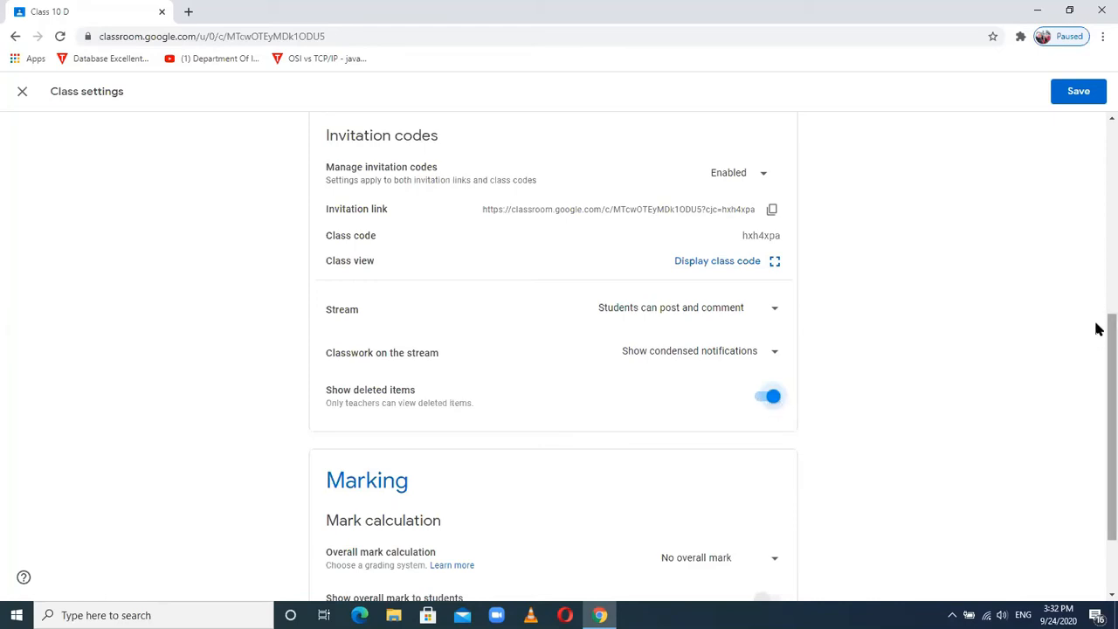
drag(1098, 328, 1099, 362)
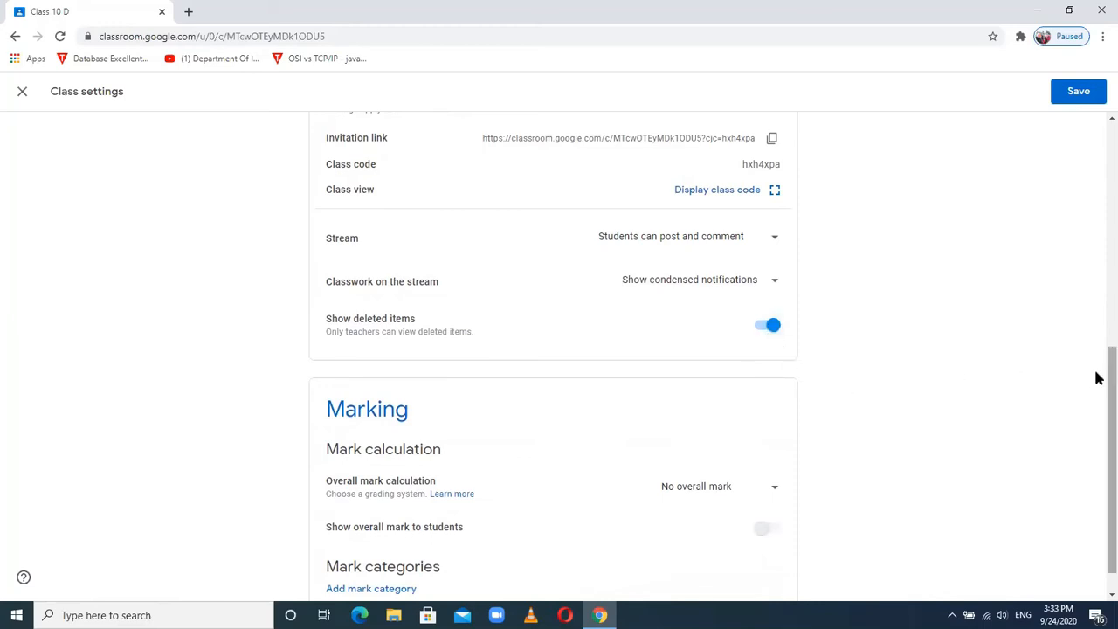
drag(1098, 377, 1098, 403)
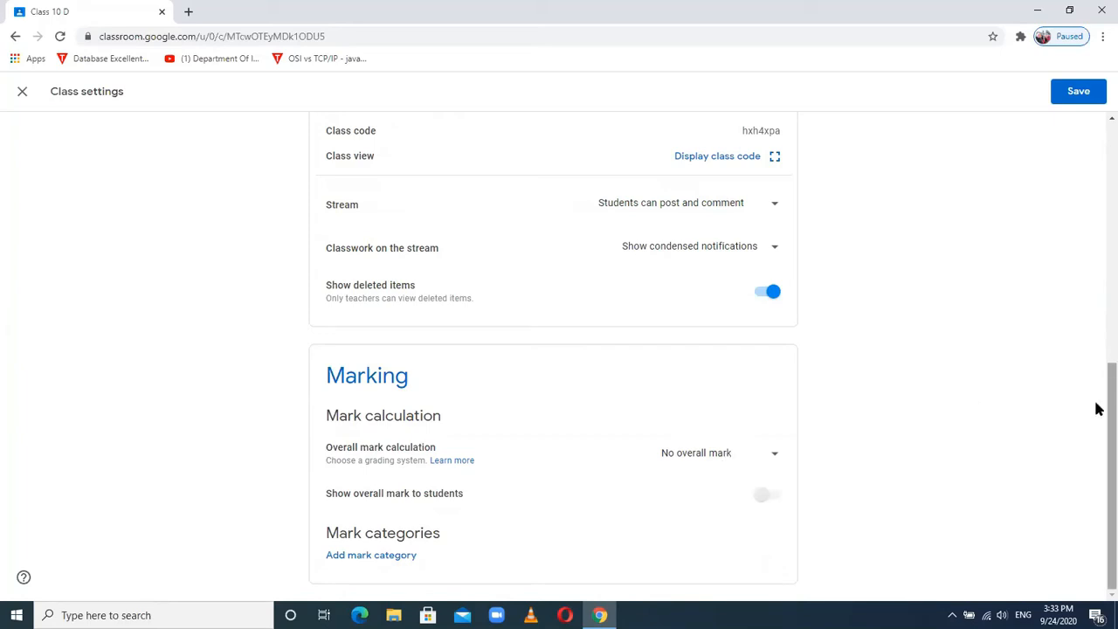
- Add mark categories Quiz and Speech competition, each with 10 default points
click(389, 557)
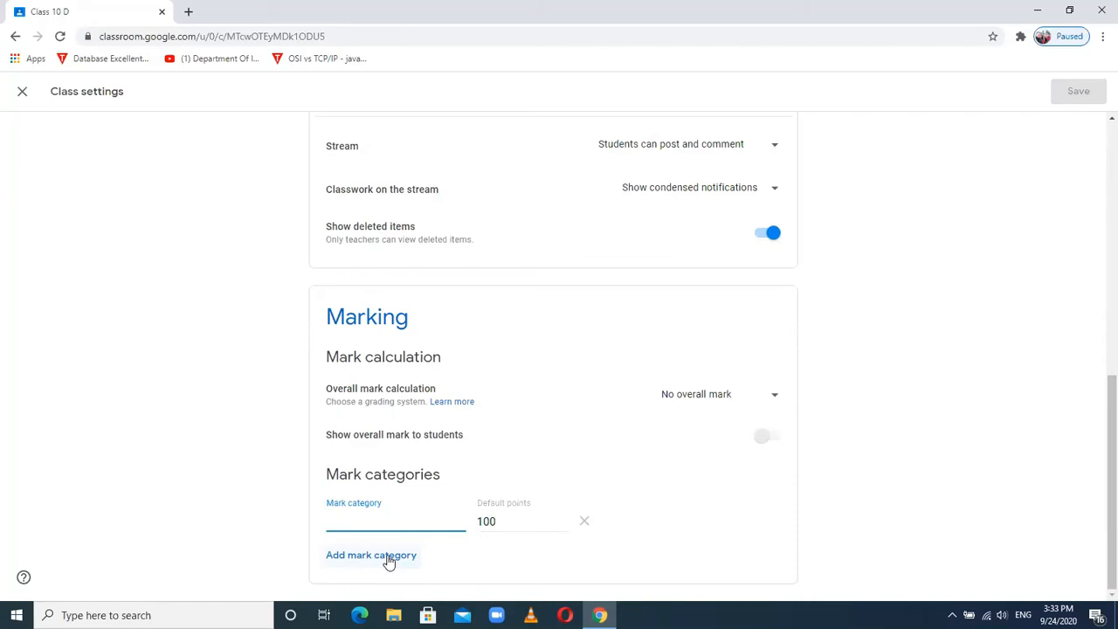
text(Quiz)
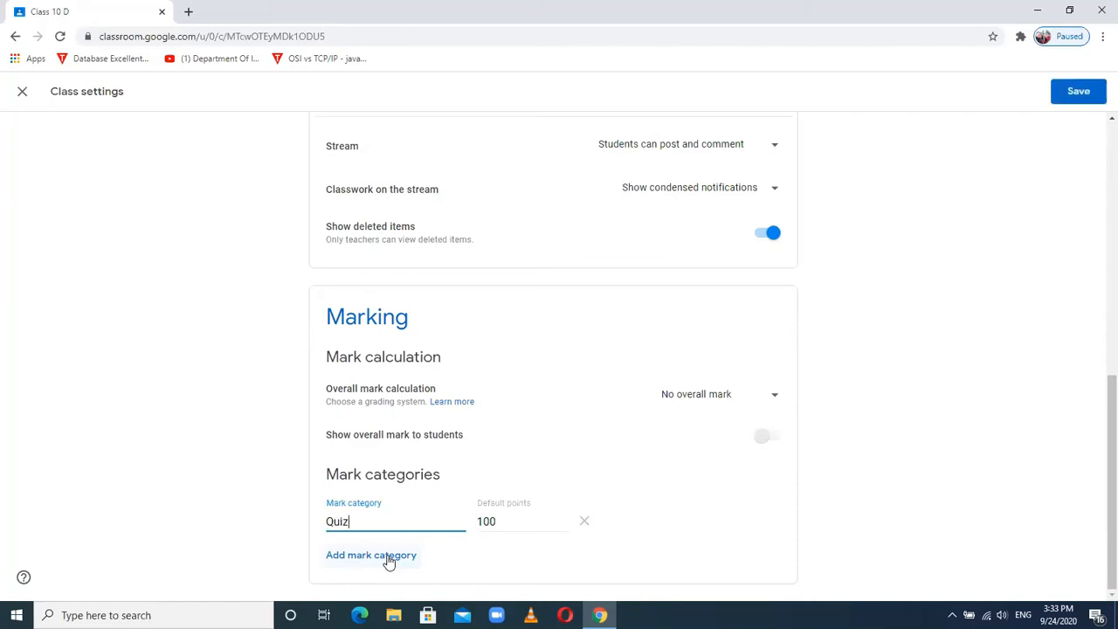
key(Tab)
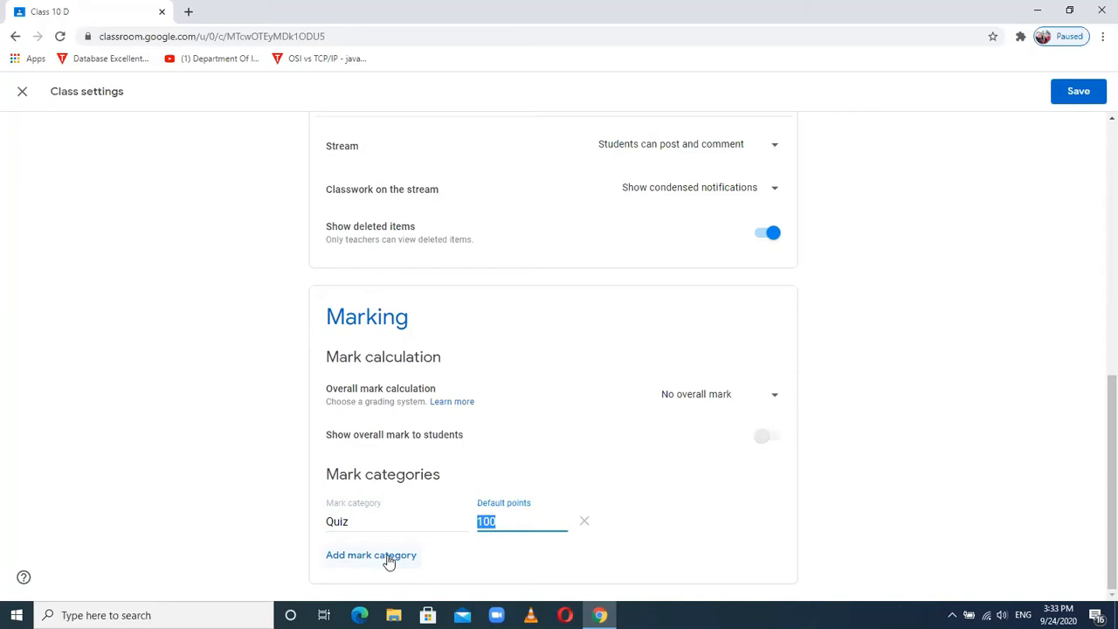
text(10)
click(386, 566)
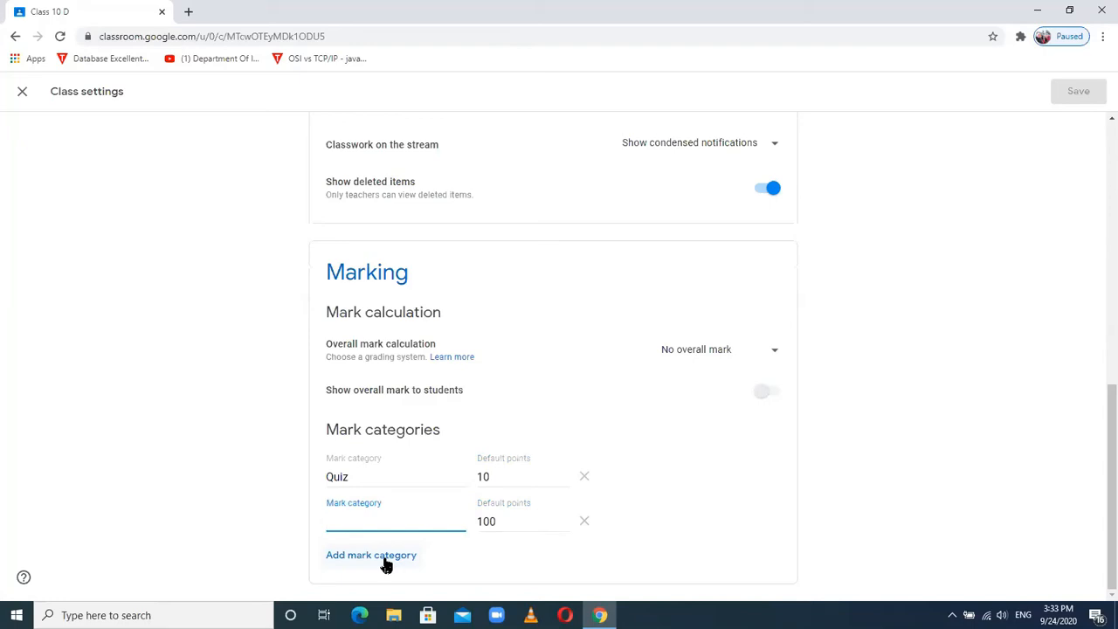
text(SPee)
key(BackSpace)
key(BackSpace)
key(BackSpace)
text(pe)
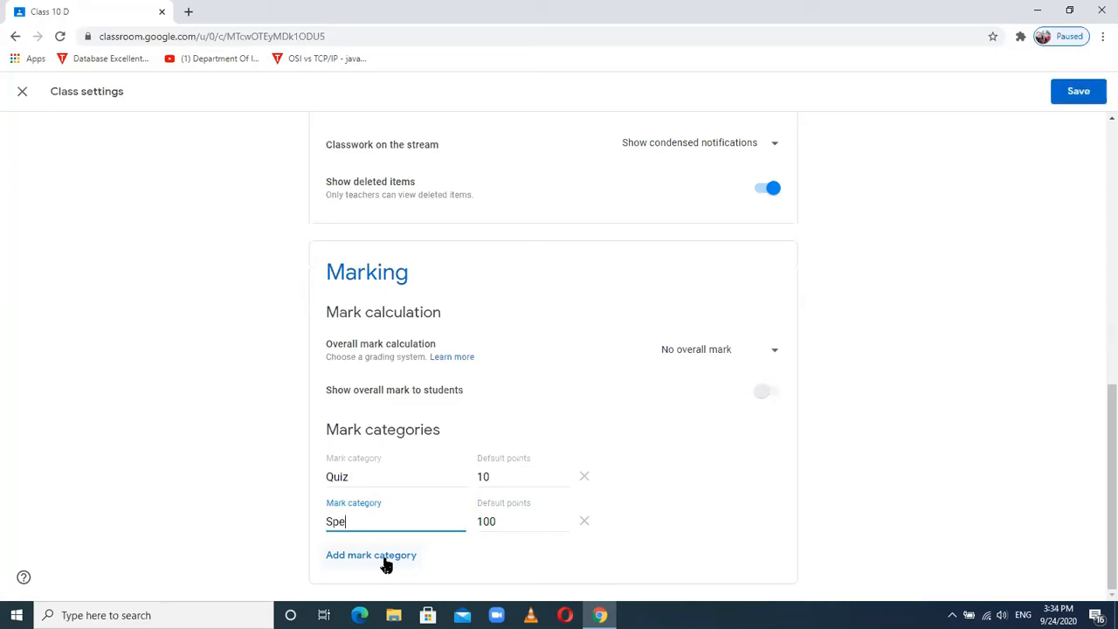
text(ech competition)
key(Tab)
text(10)
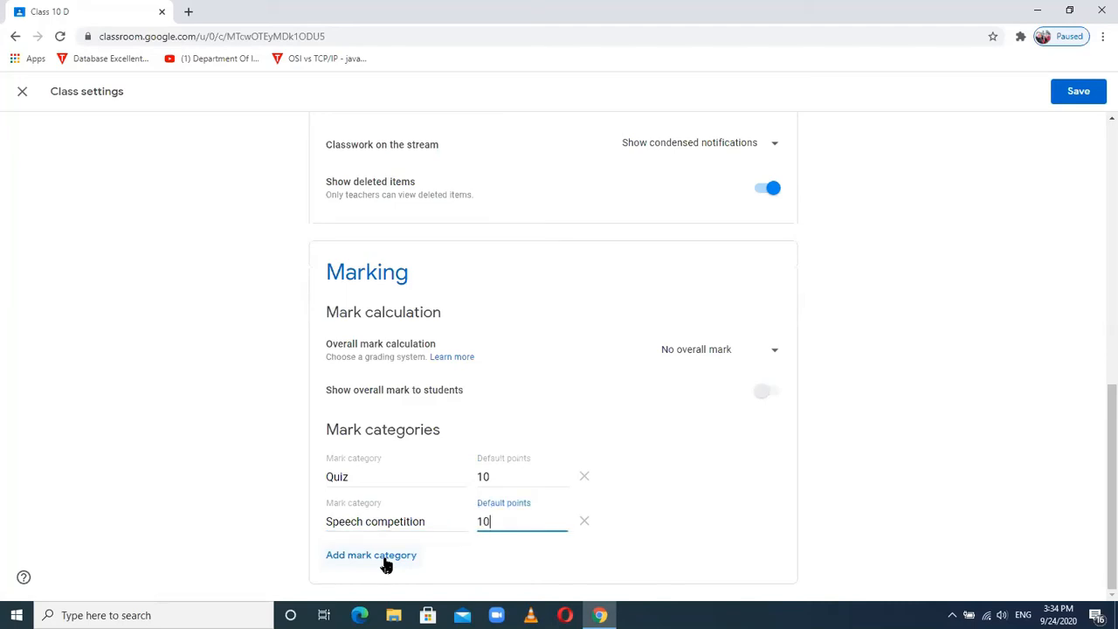
key(Tab)
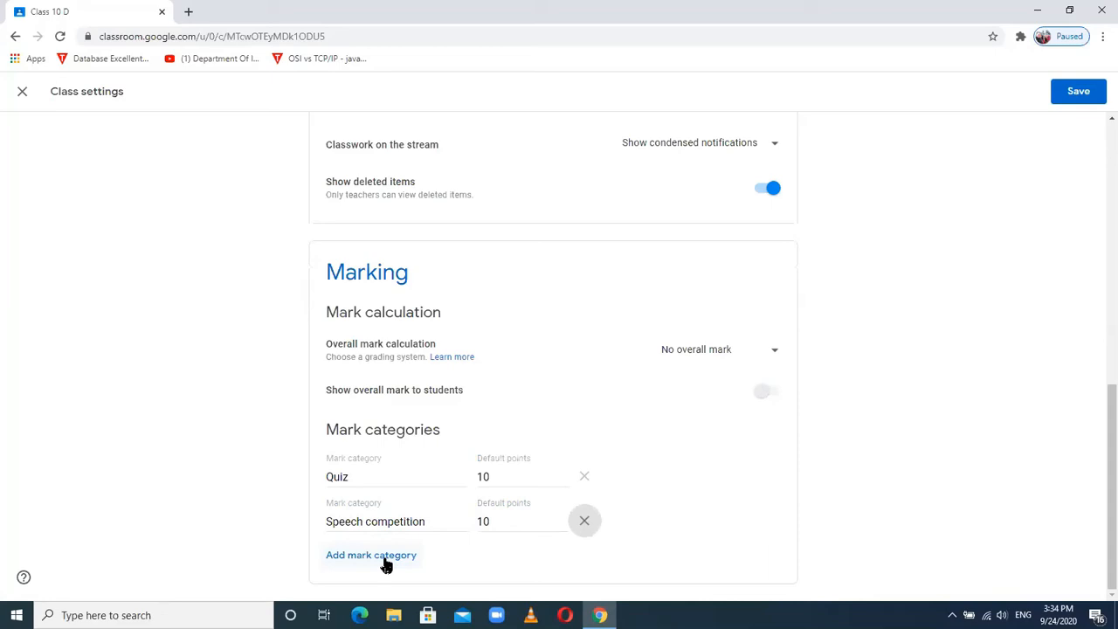
- Add a Classwork category with 15 default points and an Assignment category
click(384, 557)
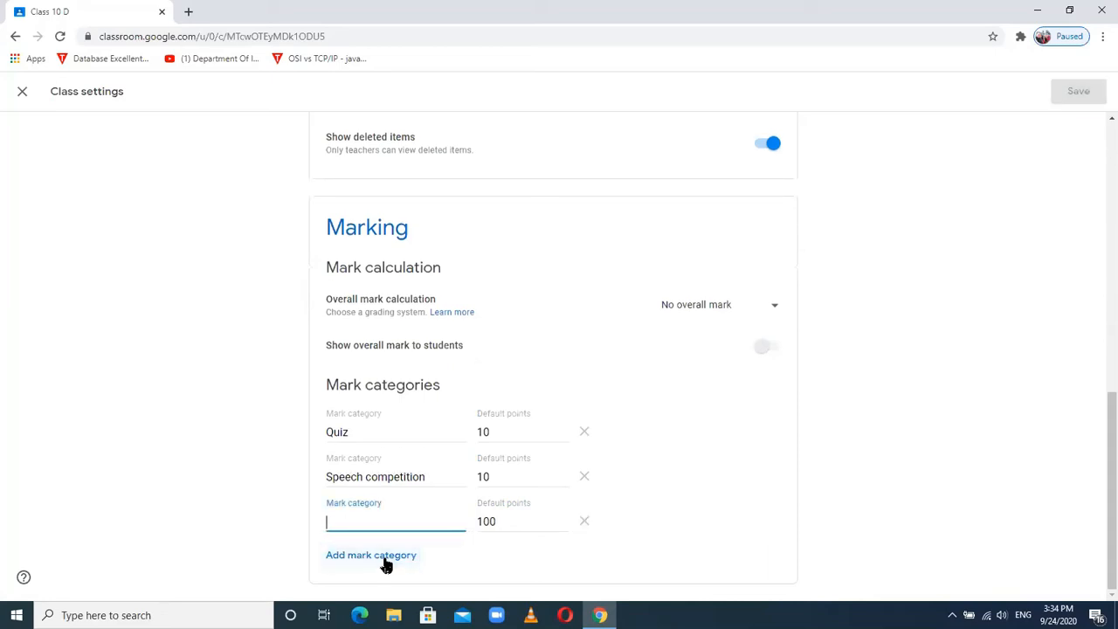
text(Cla)
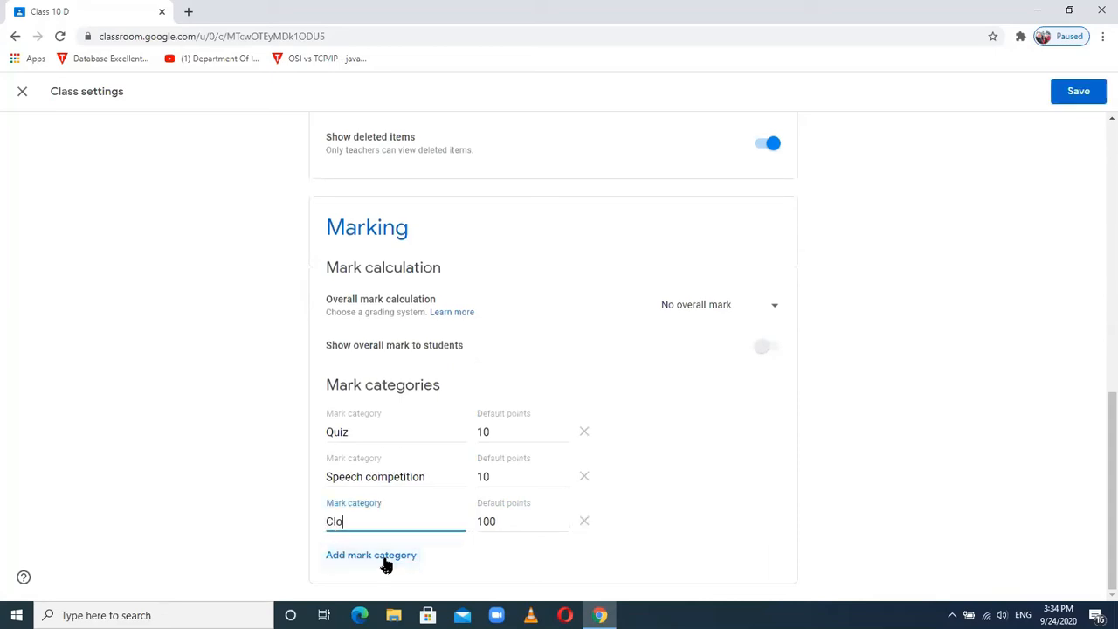
text(sswork)
key(Tab)
text(15)
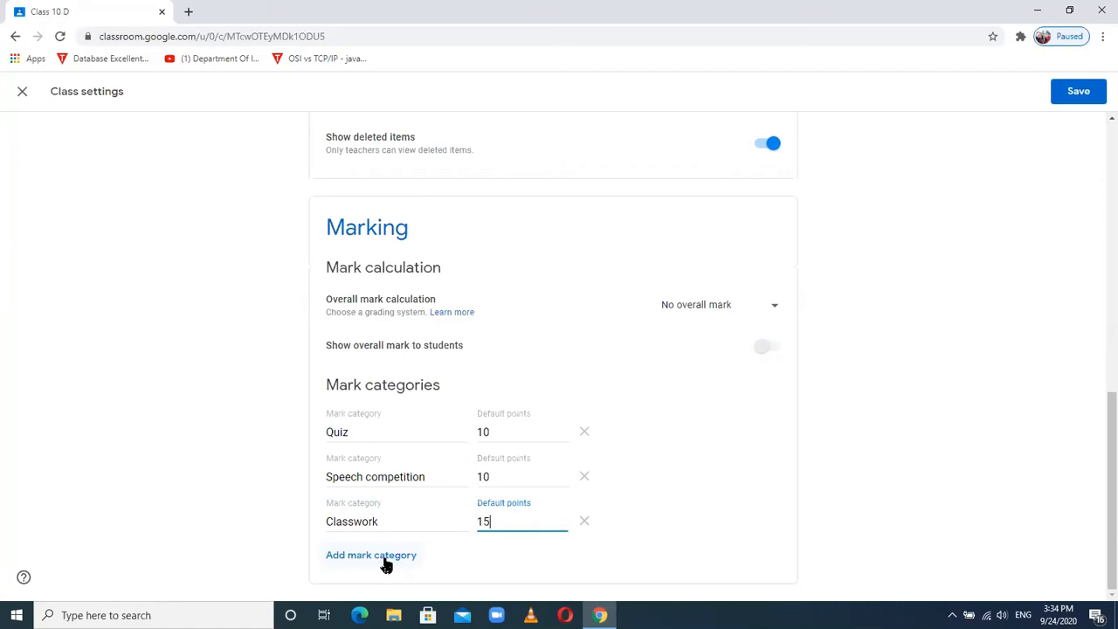
click(385, 559)
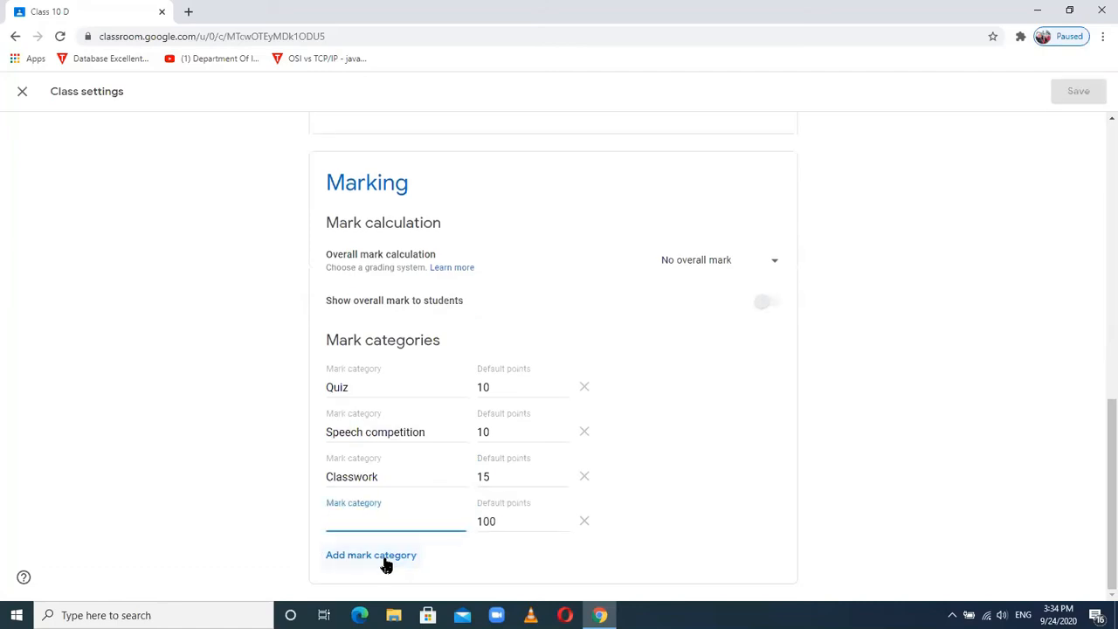
text(Assigment)
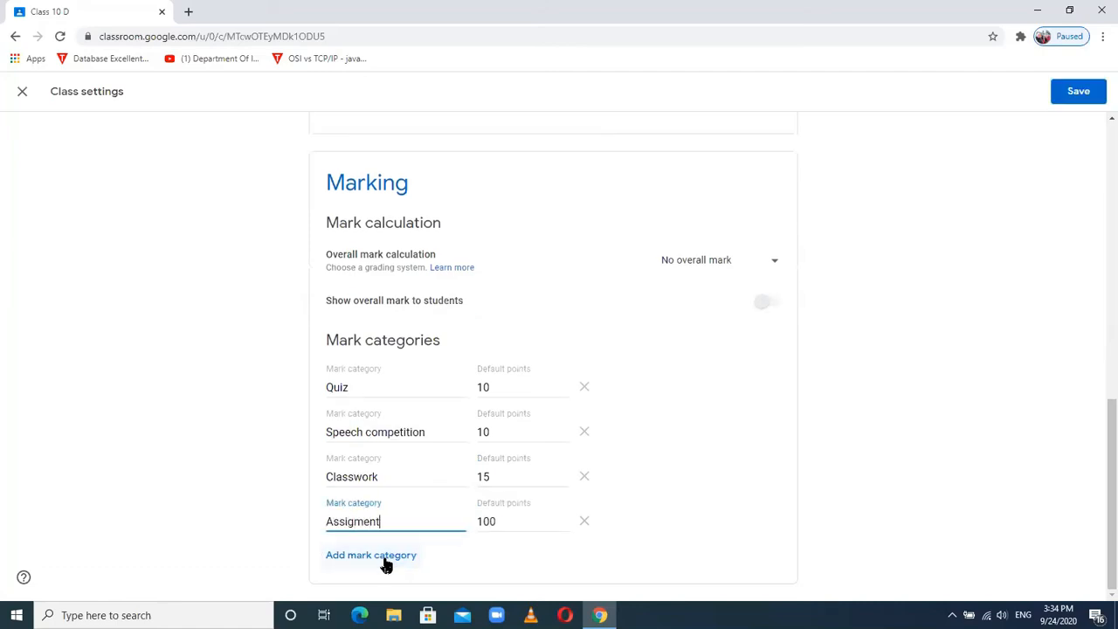
key(BackSpace)
key(BackSpace)
key(BackSpace)
text(nment)
key(Tab)
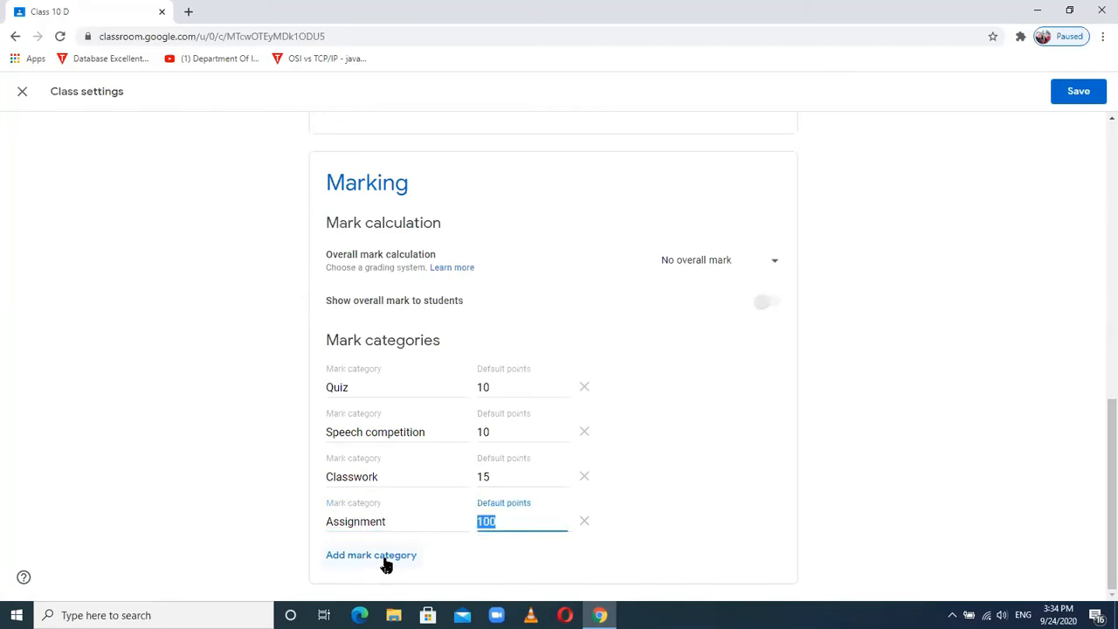
- Give Assignment 20 default points and save the Class 10 D settings
text(20)
click(1079, 91)
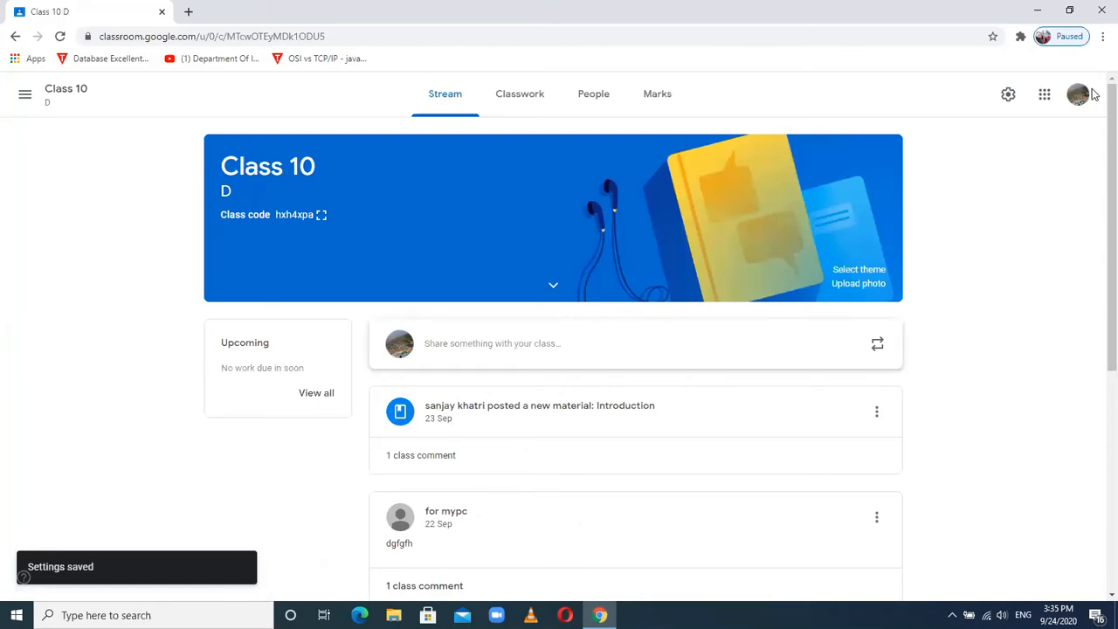
- Change Classwork's default points from 15 to 10 and save the settings
click(1009, 103)
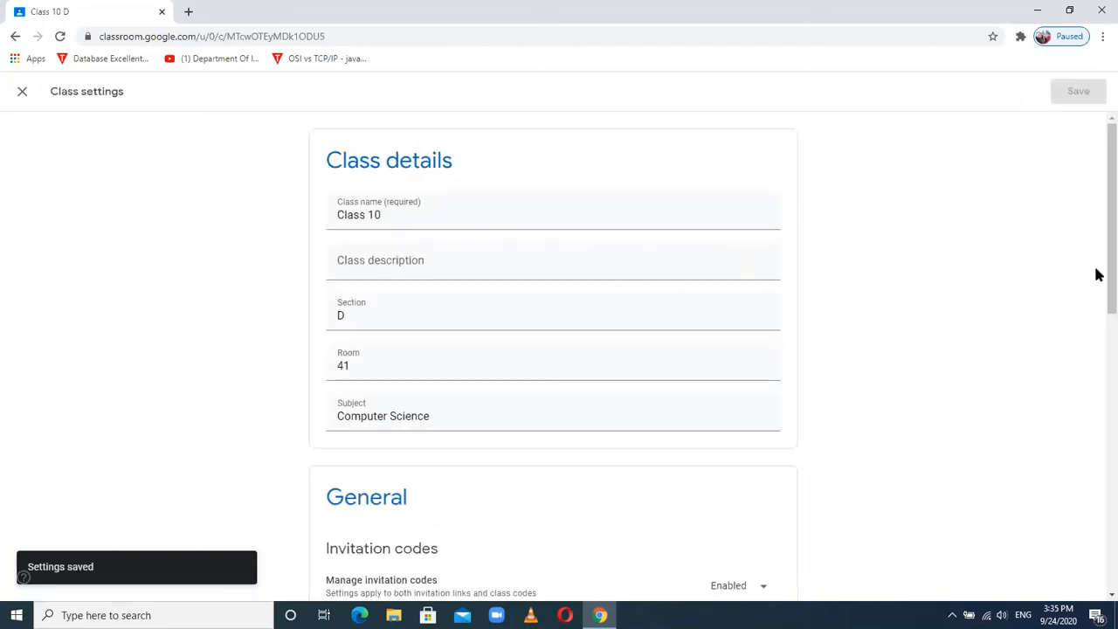
drag(1098, 191, 1098, 531)
click(491, 475)
key(BackSpace)
text(0)
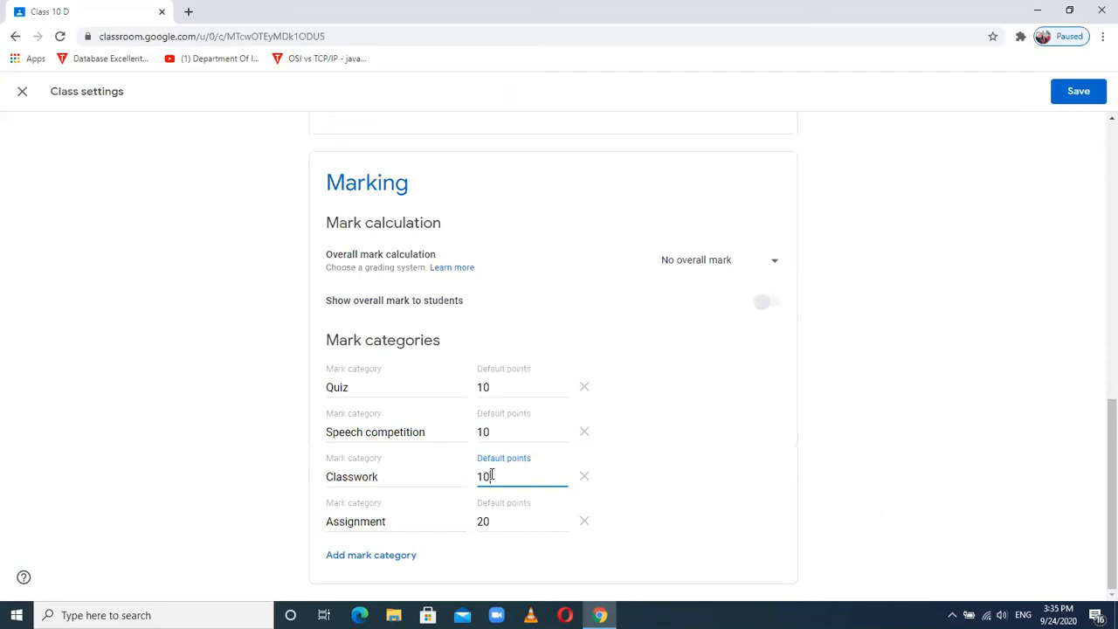
click(1064, 92)
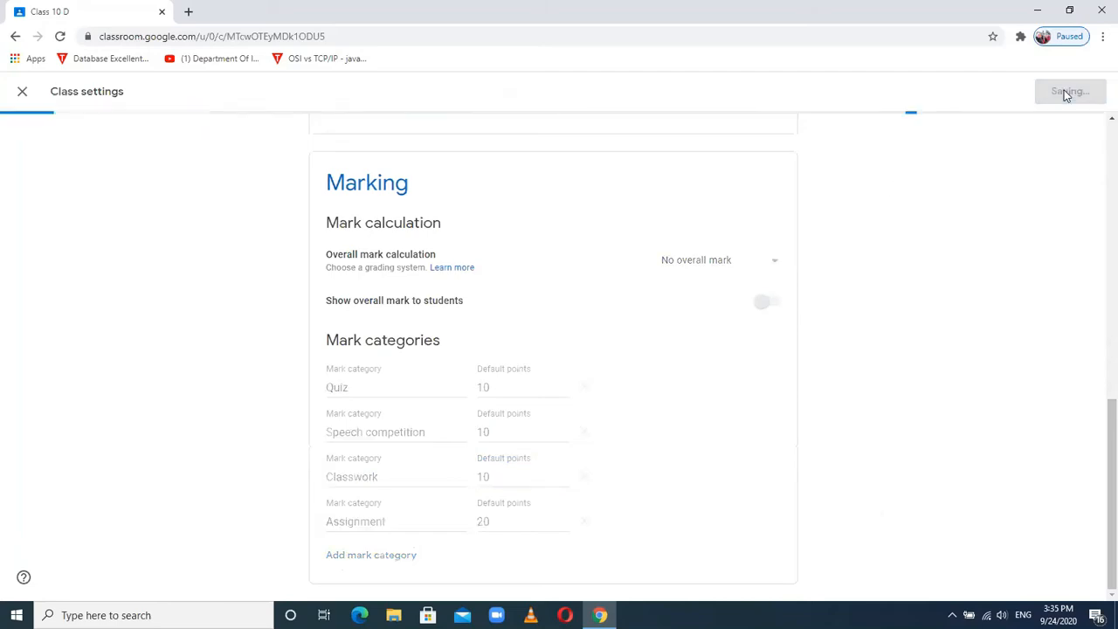
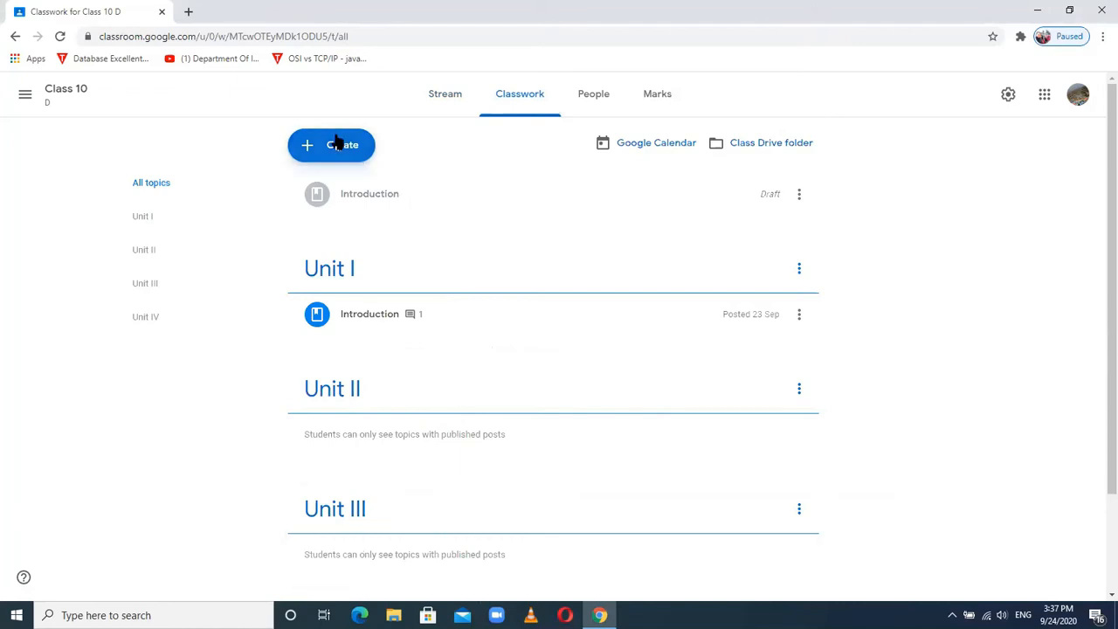
- Add a topic named 'Unit V' to the Class 10 D classwork
click(340, 146)
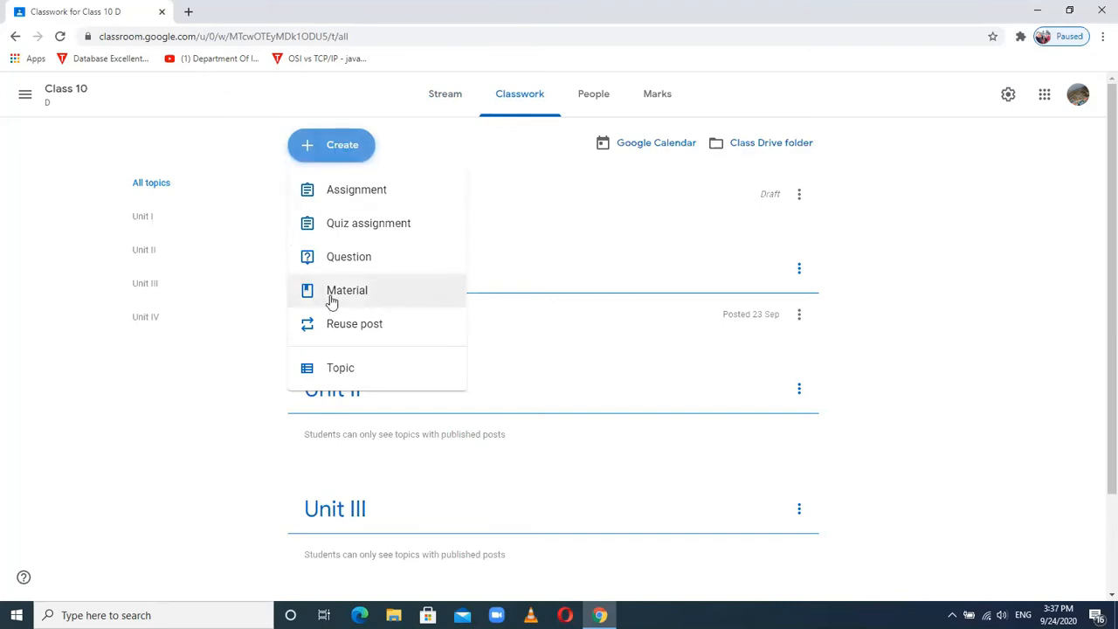
click(212, 394)
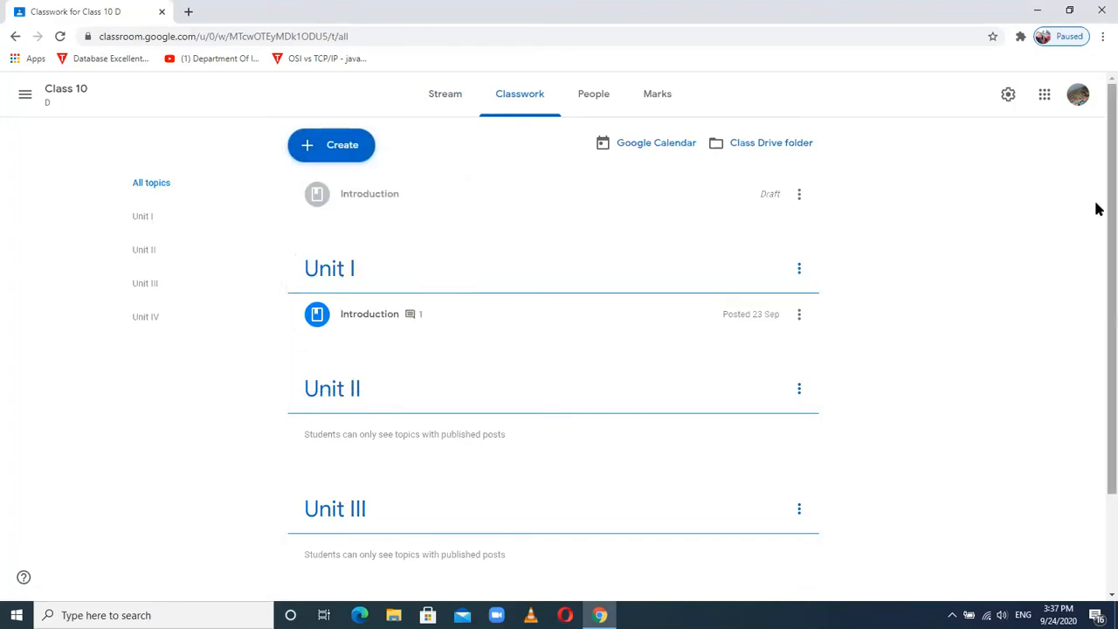
scroll(1096, 262, down, 2)
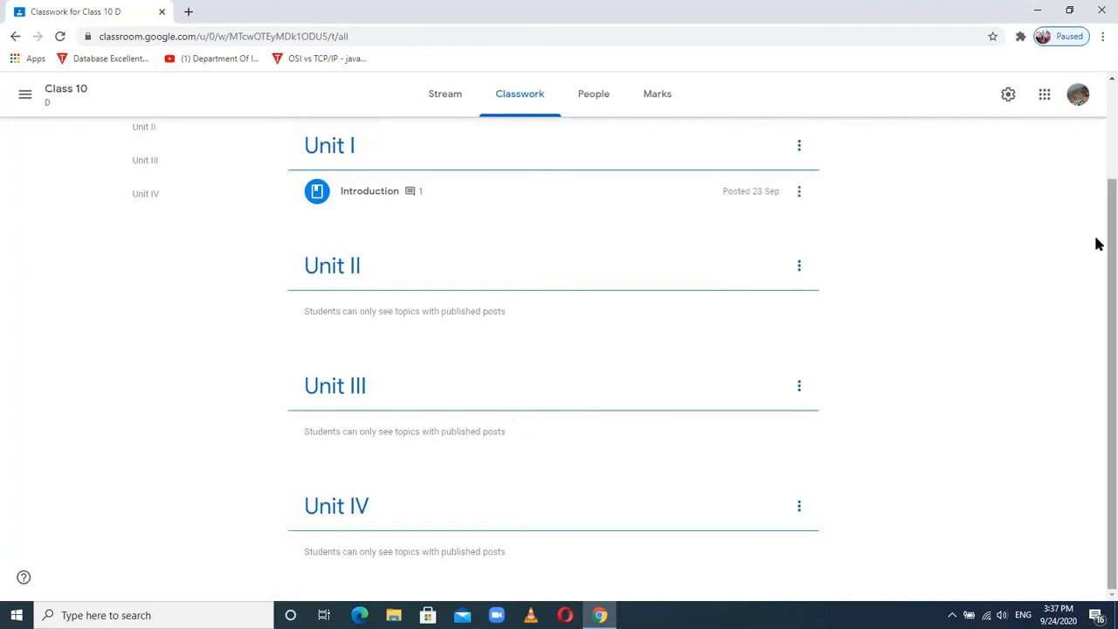
scroll(1096, 242, up, 2)
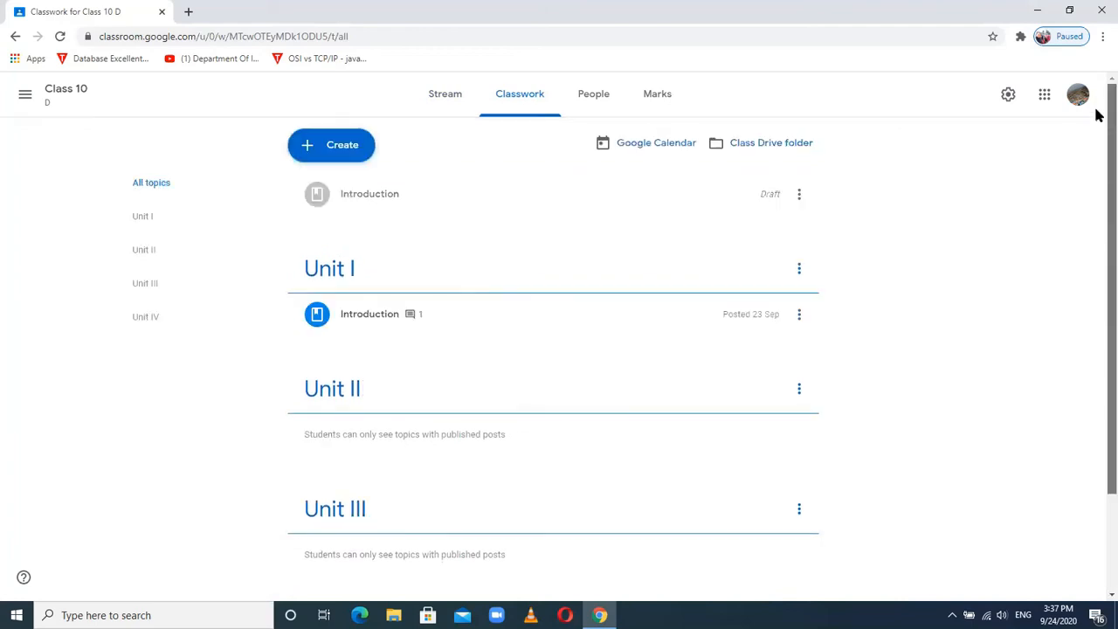
click(342, 145)
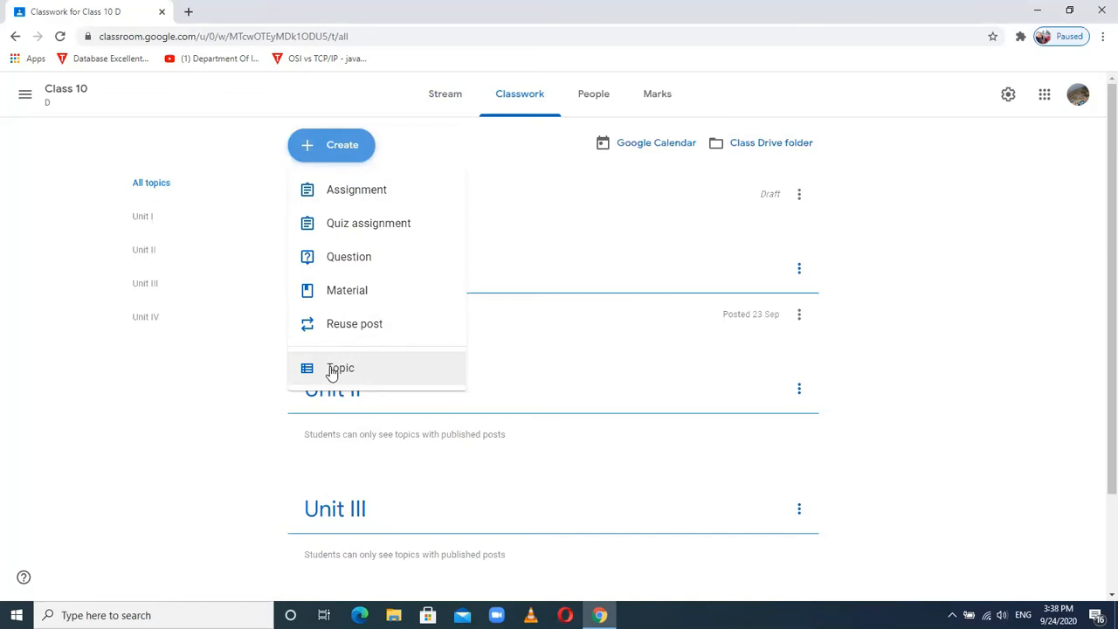
click(333, 370)
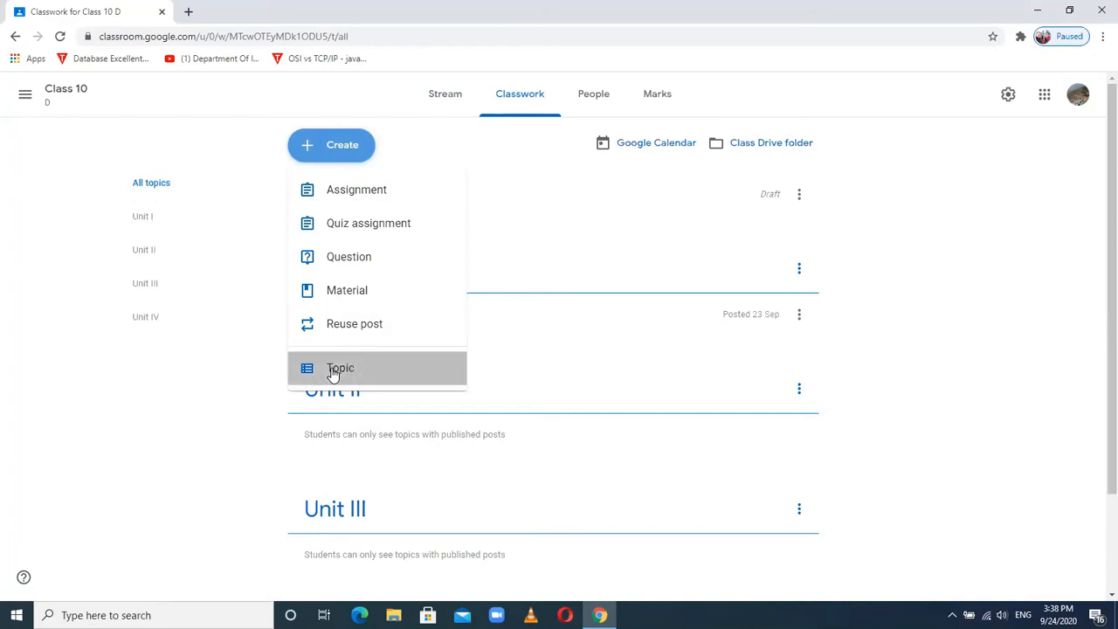
text(Unit V)
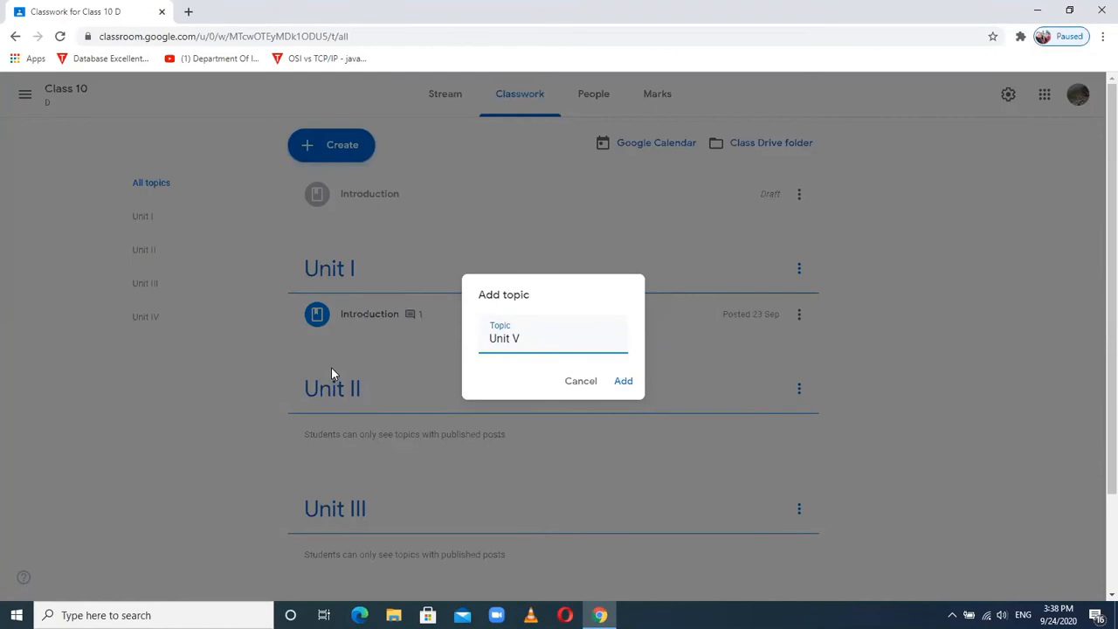
click(625, 383)
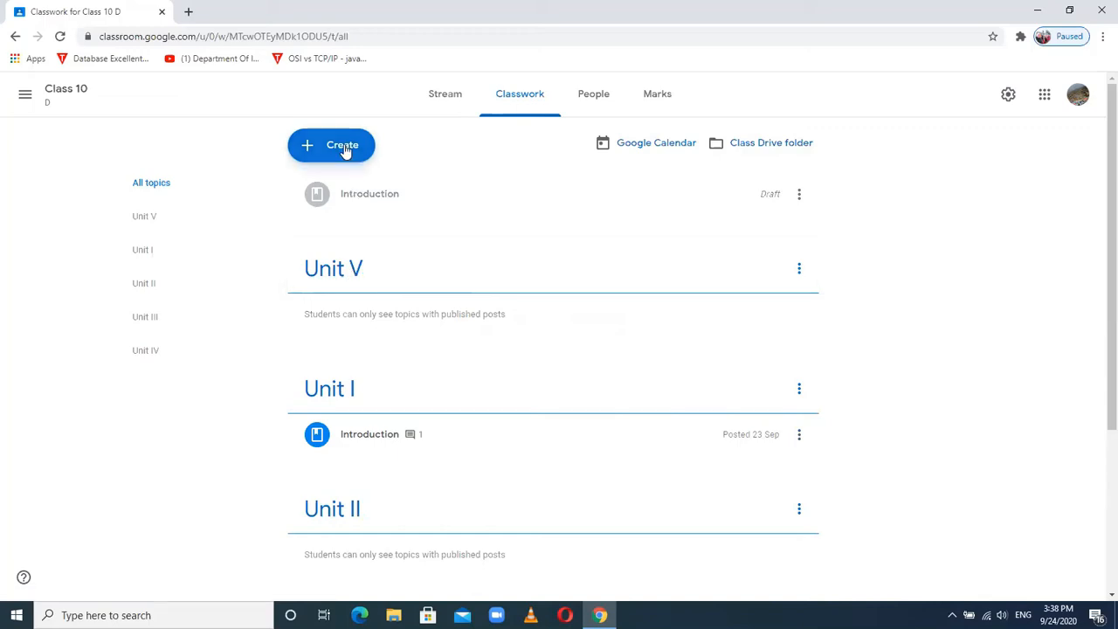
- Create a material titled 'Unit 5 Title comes here' with description 'Main theme of unit 5'
click(345, 151)
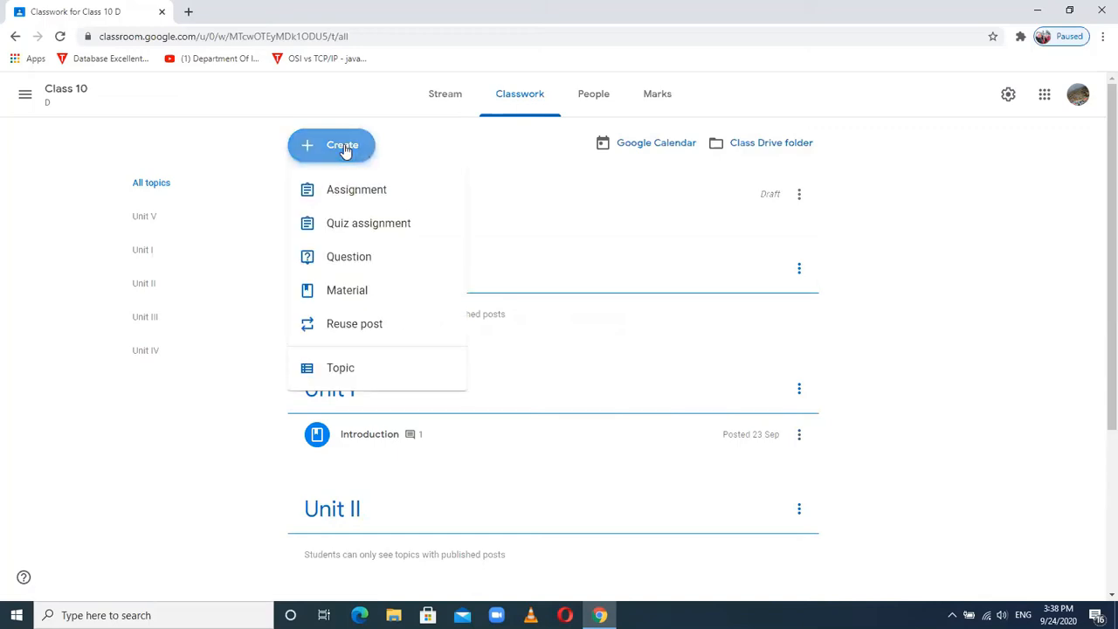
click(347, 292)
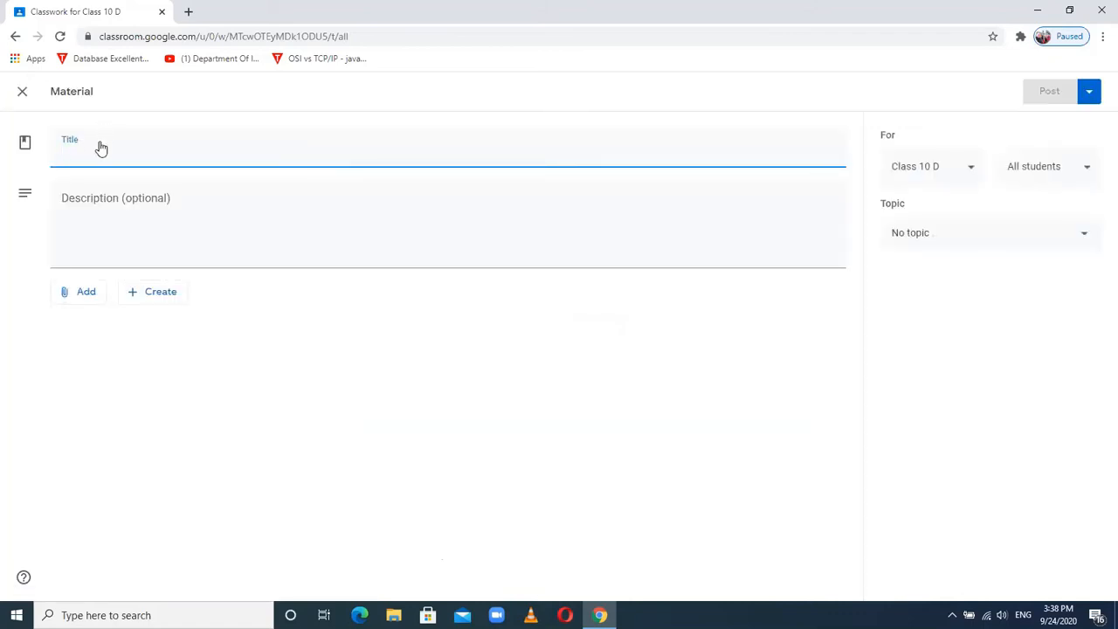
text(Unit 5 Ti)
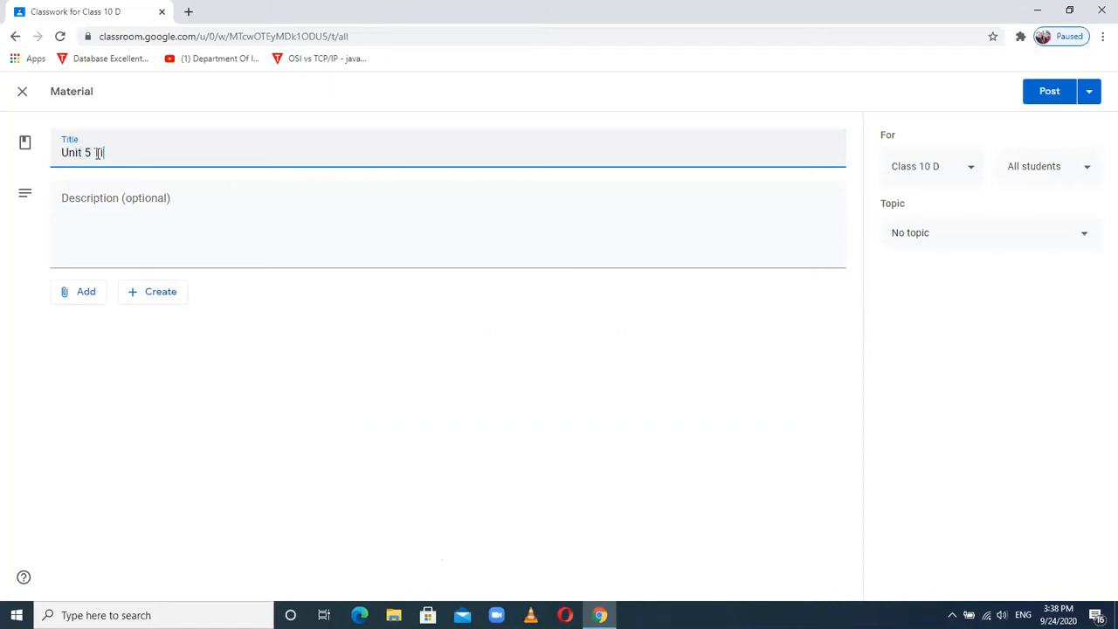
text(tle comes here)
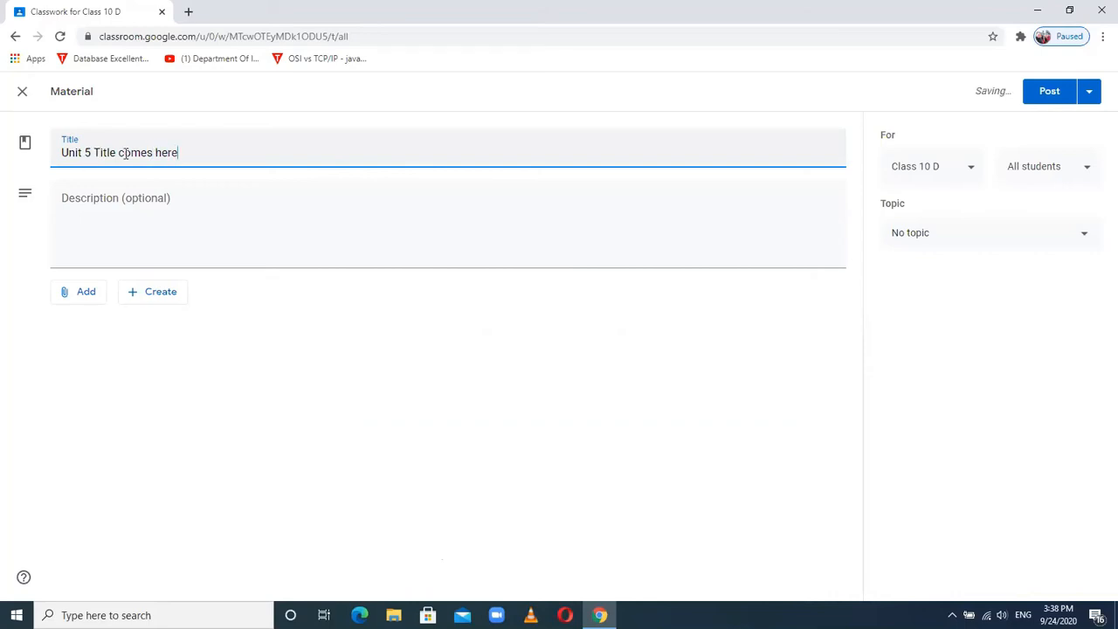
click(84, 220)
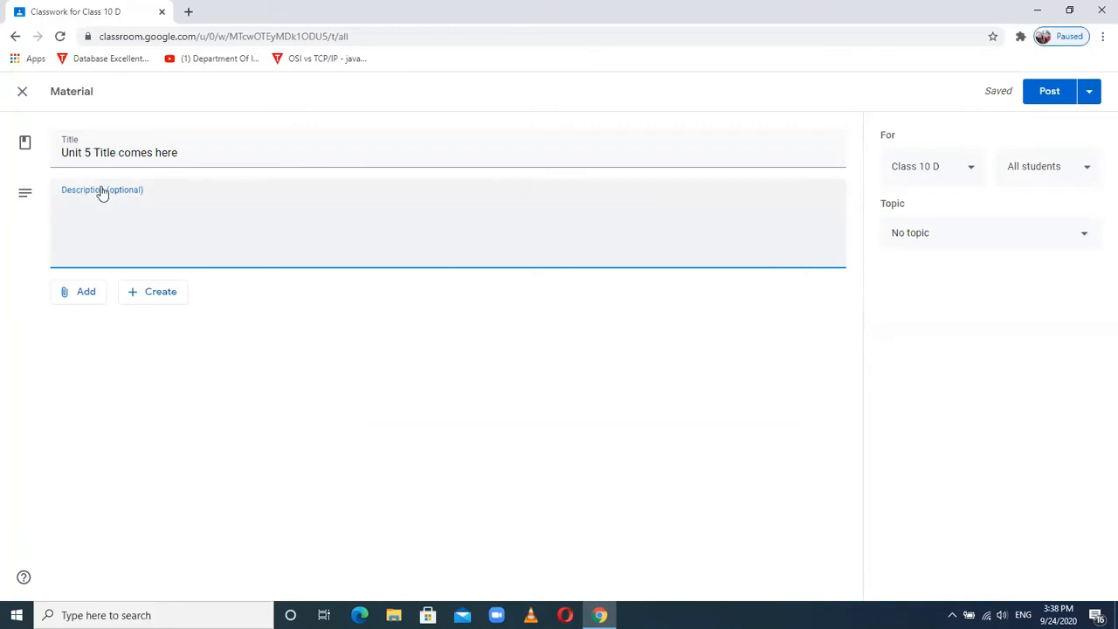
text(Main theme of unit 5)
- Look through the attachment options, cancel a link, and bring up the Google Drive file picker
click(85, 297)
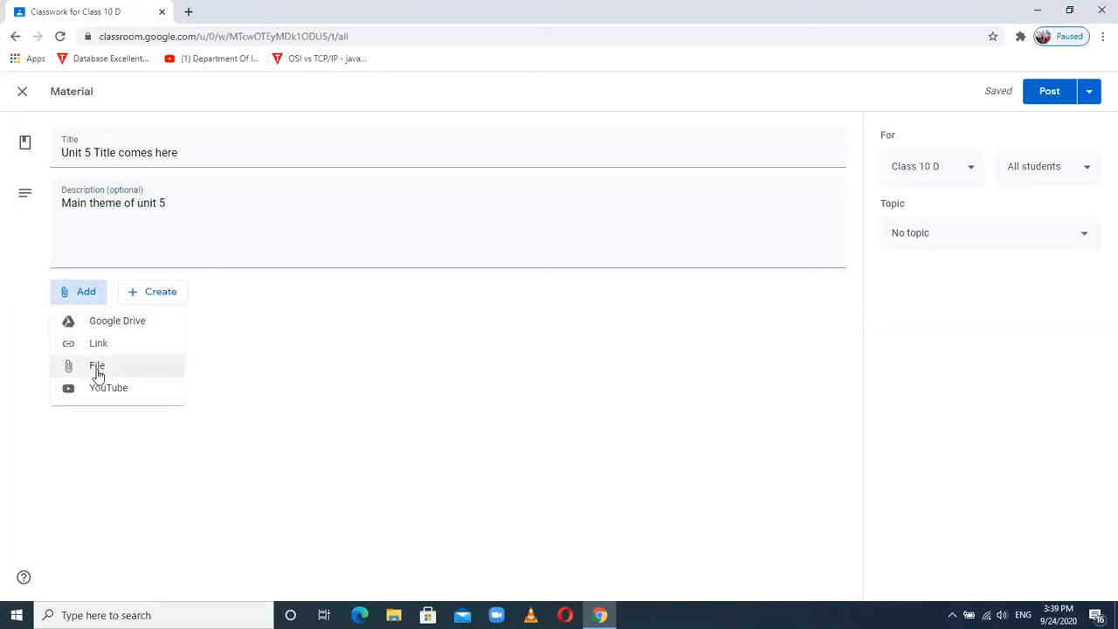
click(163, 296)
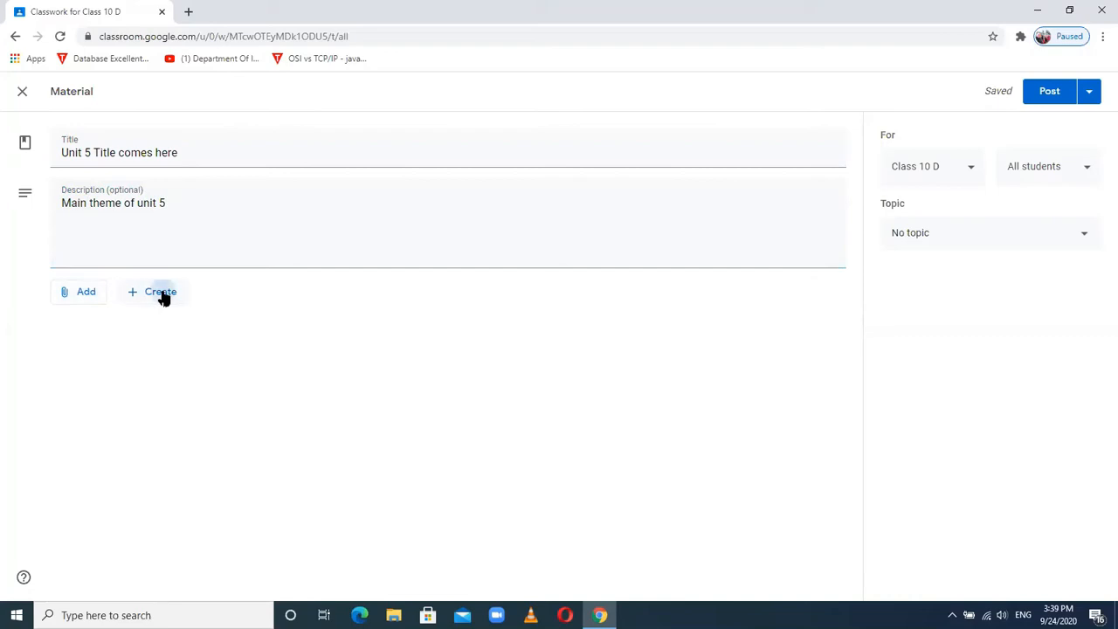
click(162, 294)
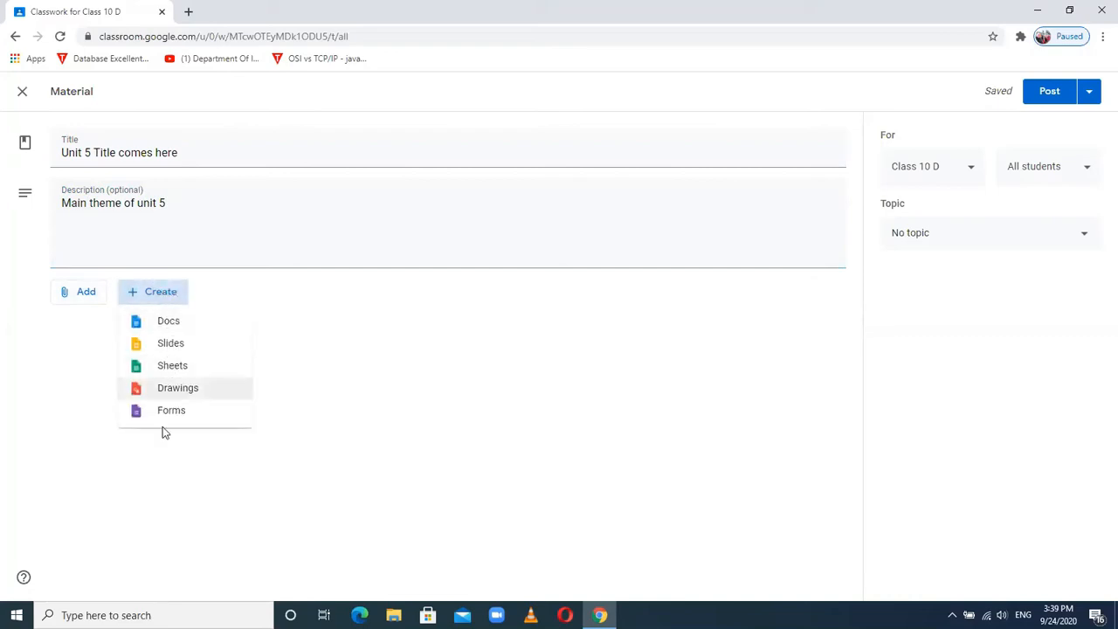
click(91, 301)
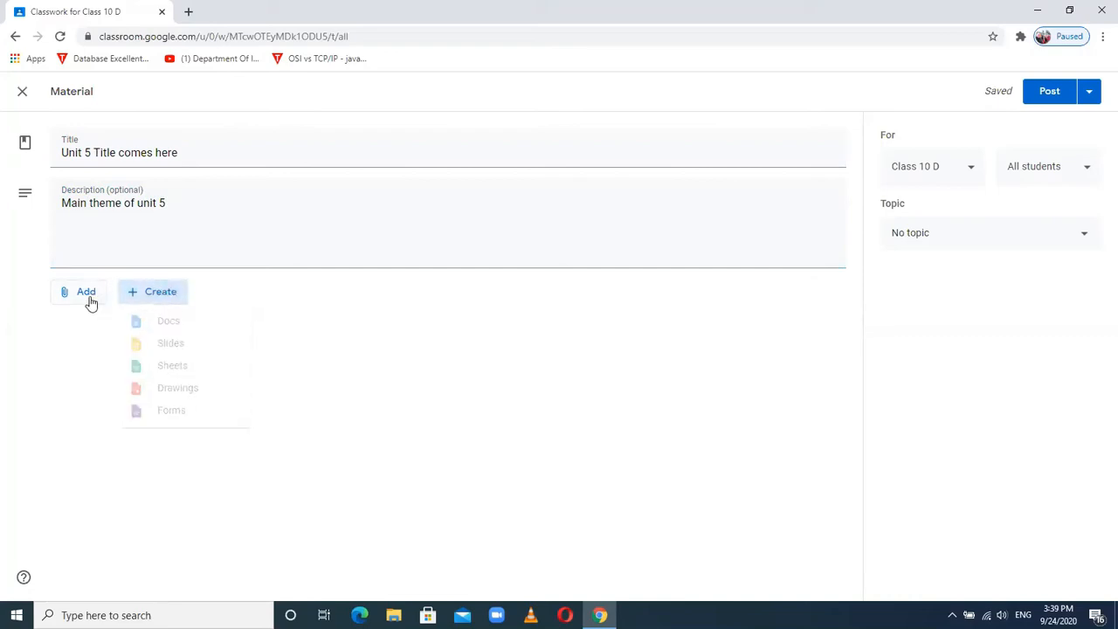
click(91, 301)
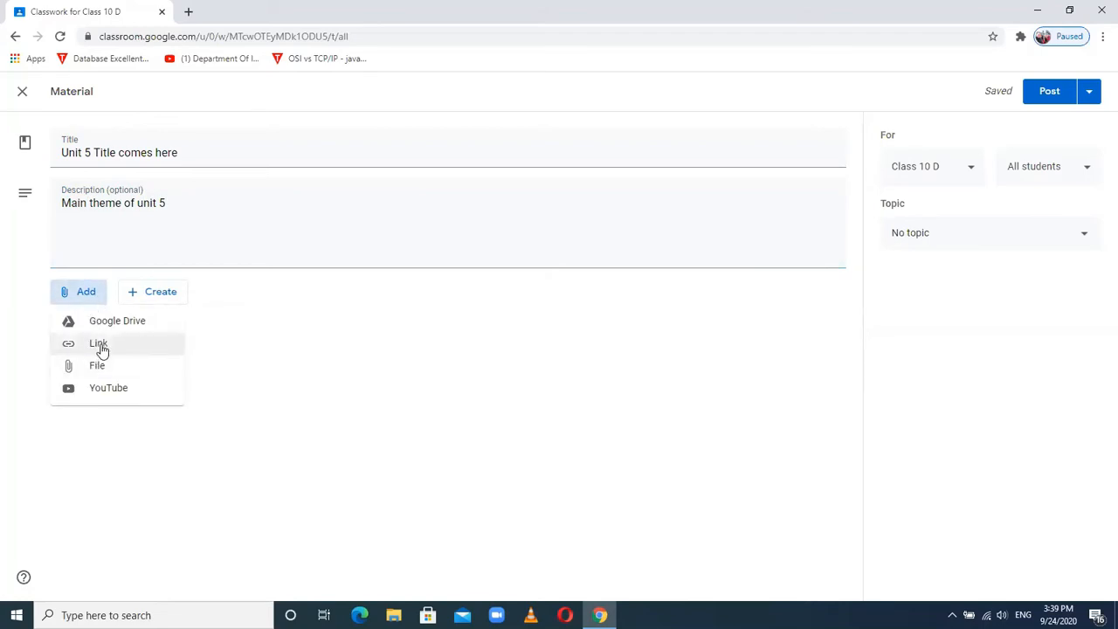
click(100, 345)
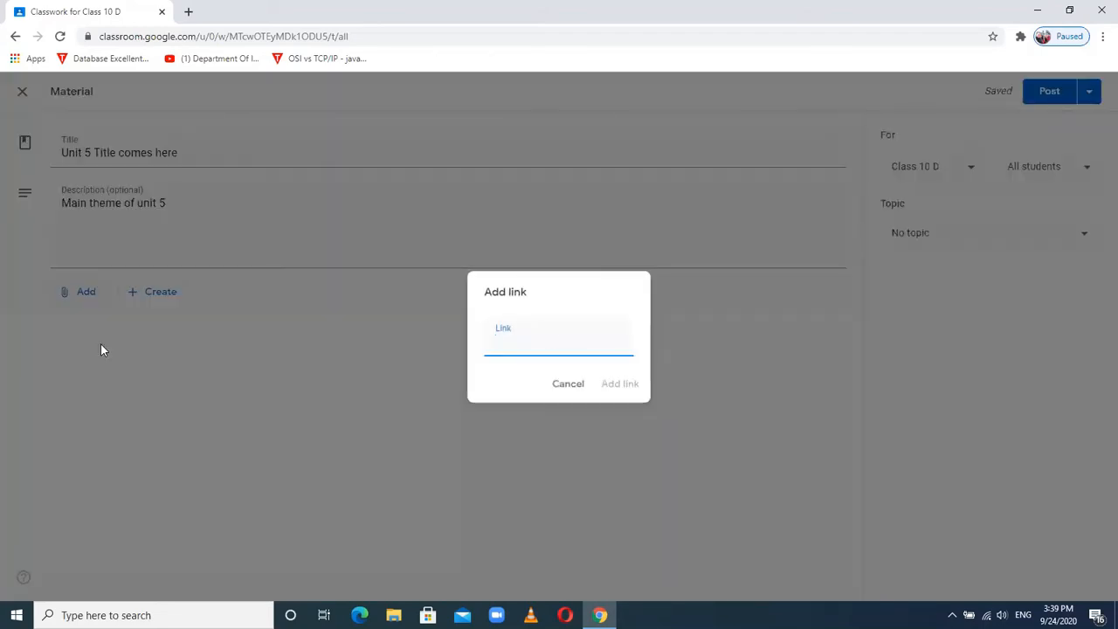
click(566, 385)
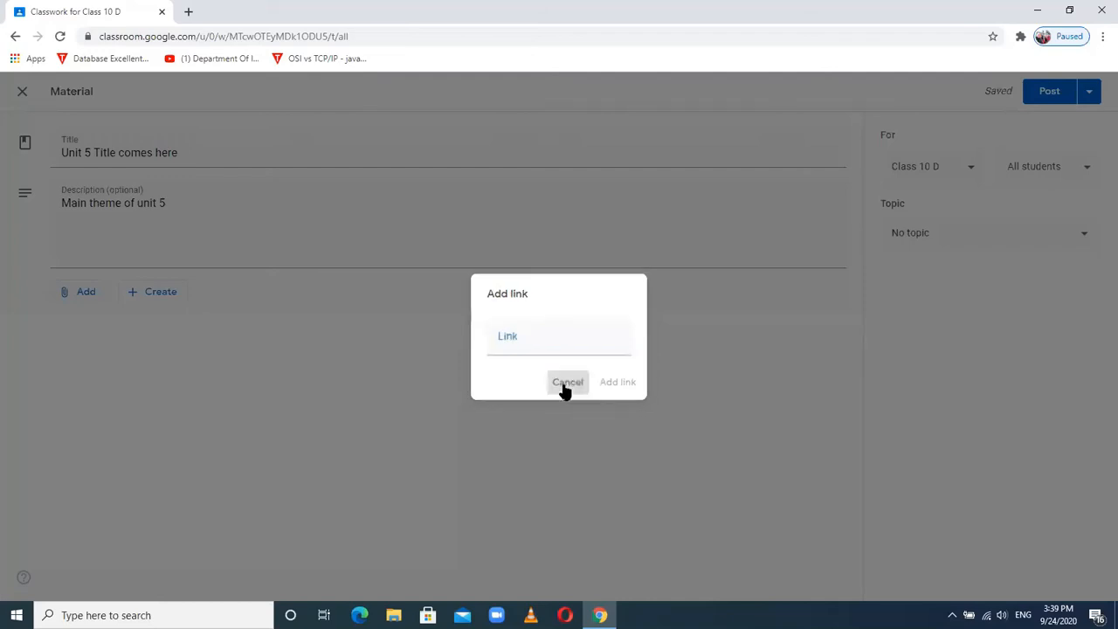
click(85, 296)
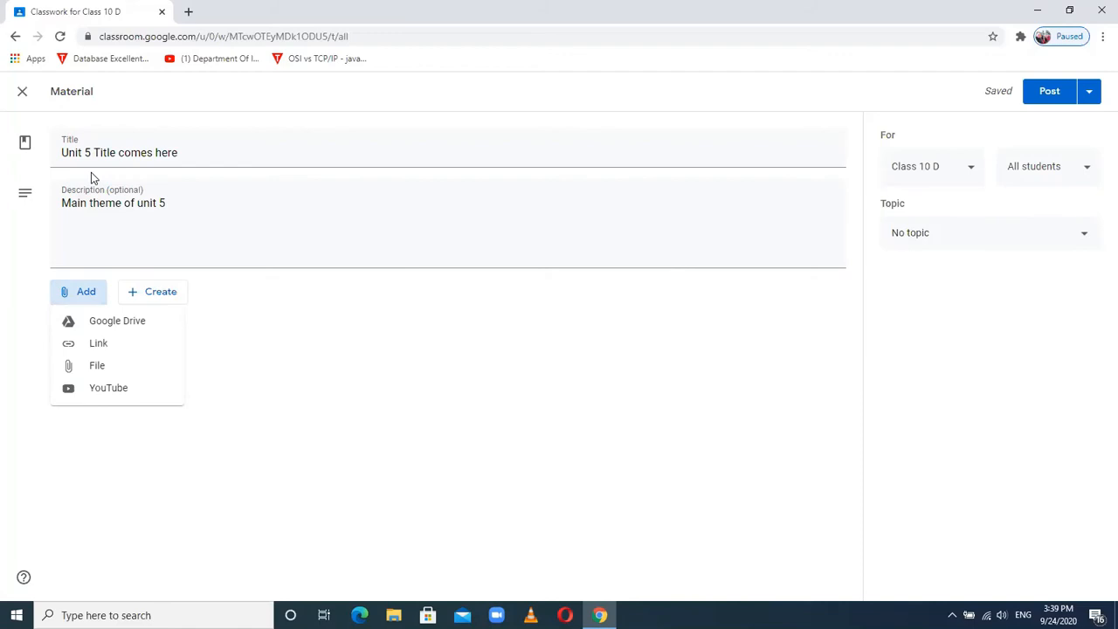
click(109, 329)
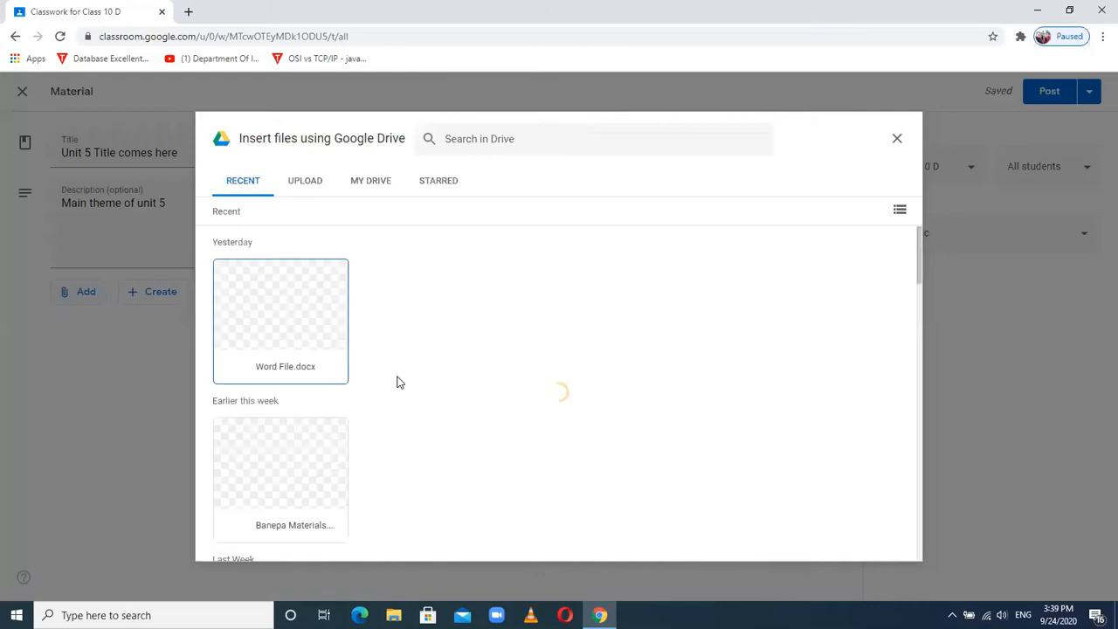
- Attach Word File.docx, file the material under Unit V, and post it
double_click(288, 317)
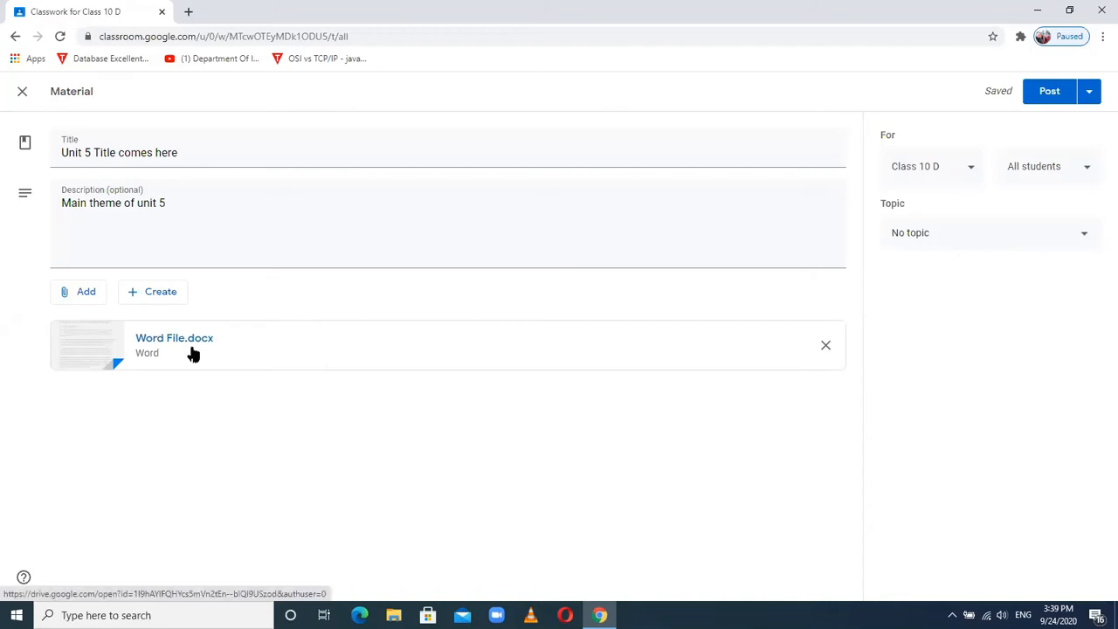
click(972, 237)
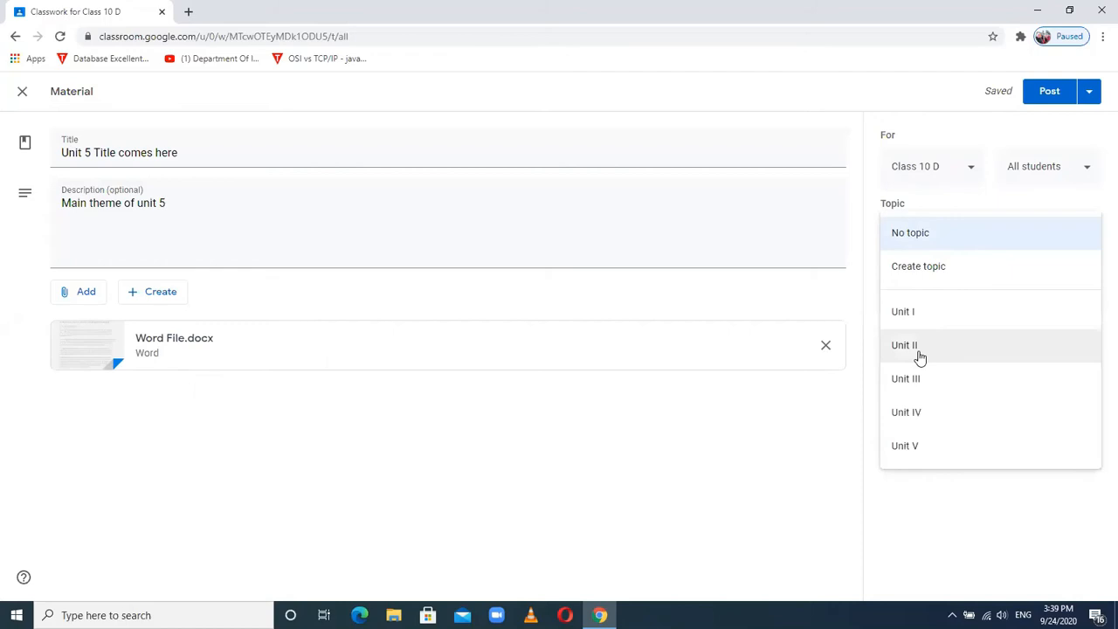
click(904, 447)
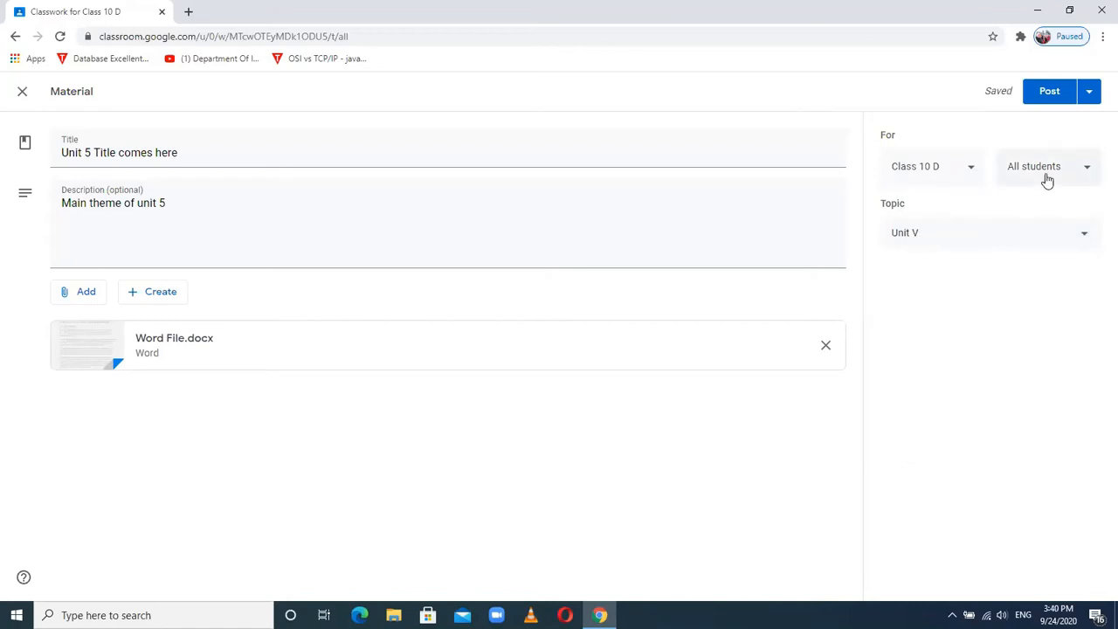
click(1049, 92)
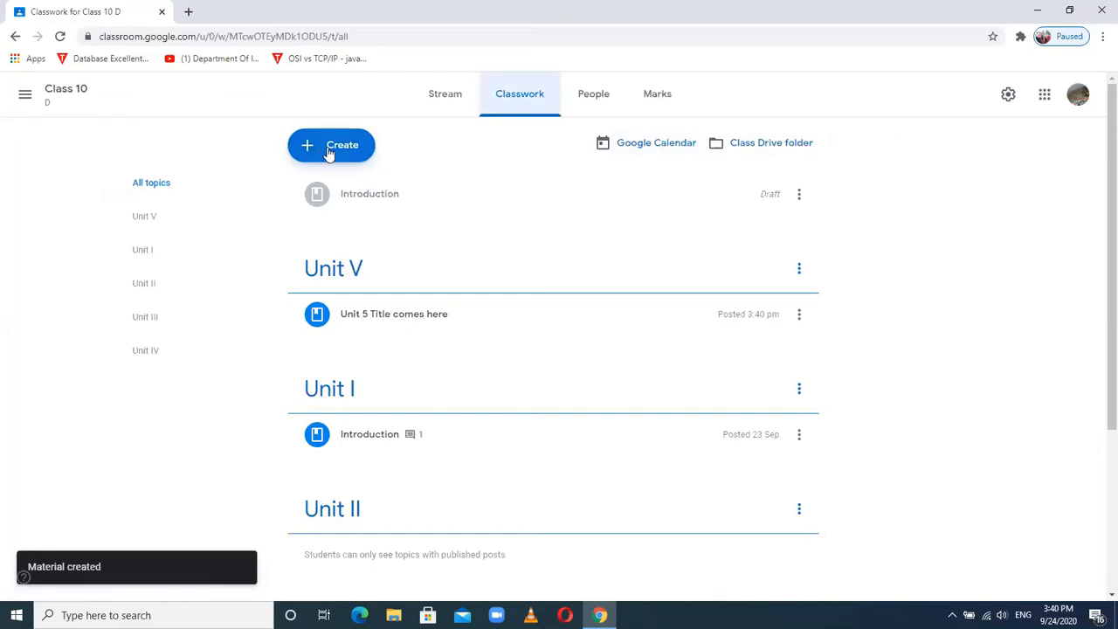
- Start an assignment titled 'What is computer network? Write its types on the basis of geographical area.'
click(328, 151)
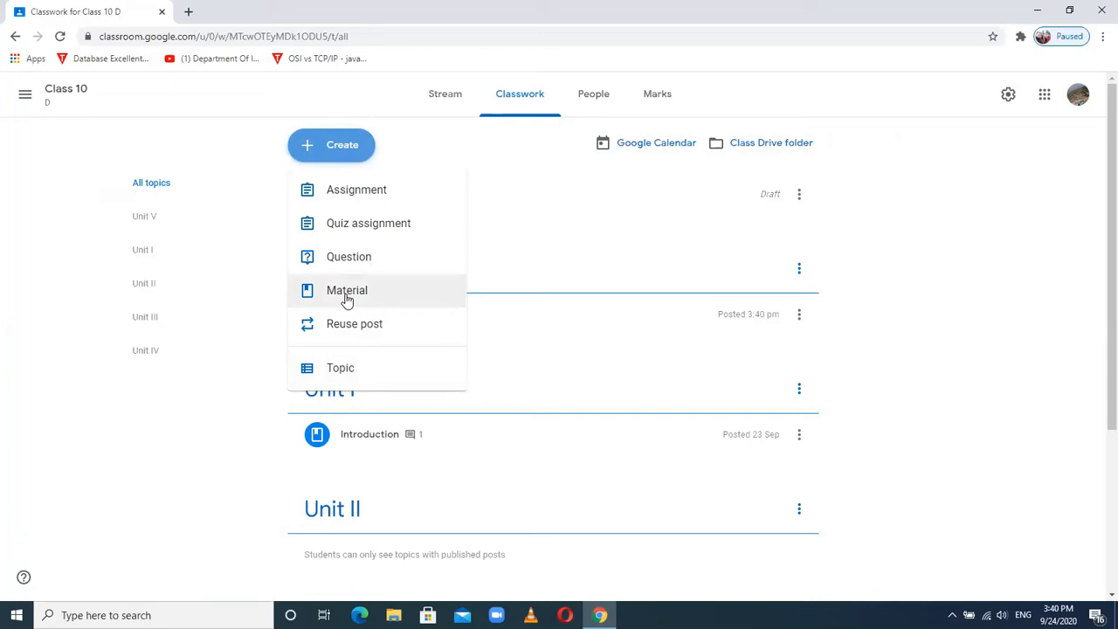
click(354, 192)
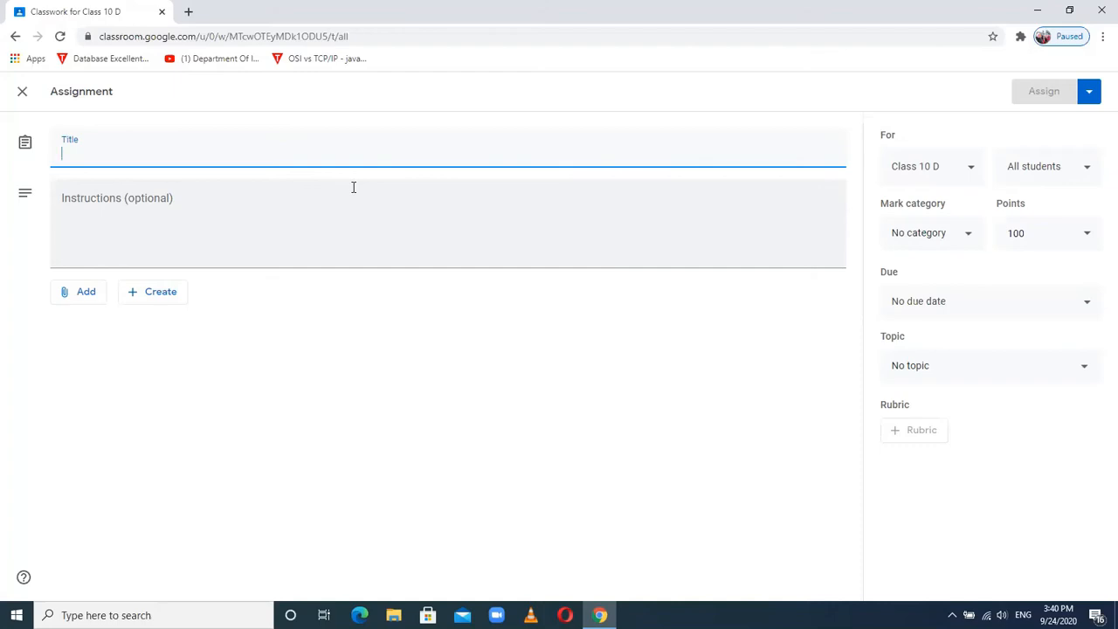
text(What is )
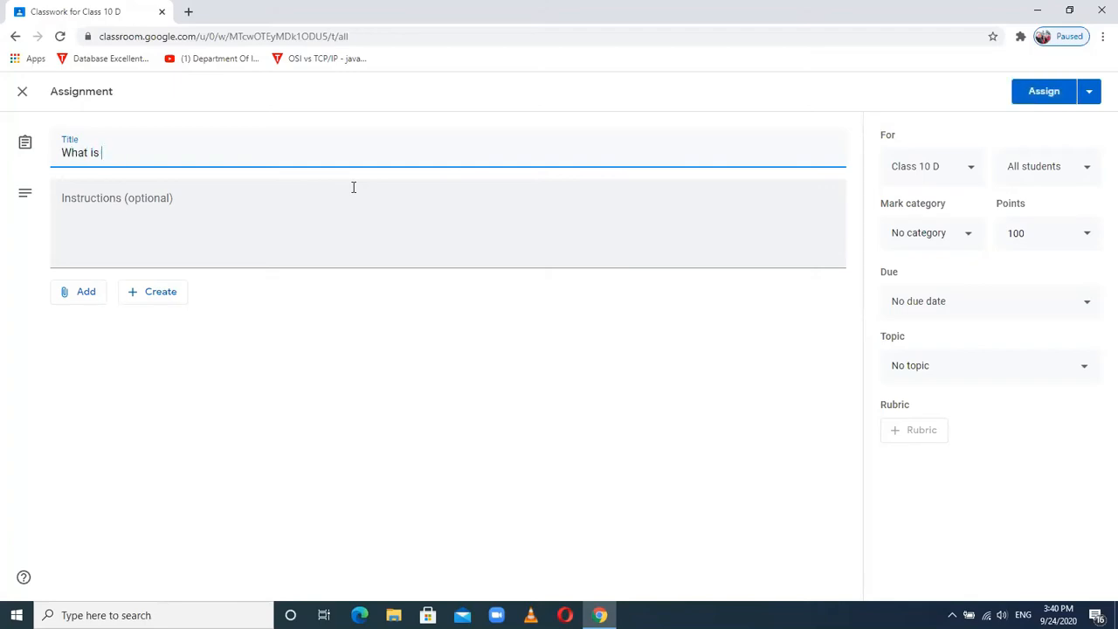
text(computer network? Write its typ)
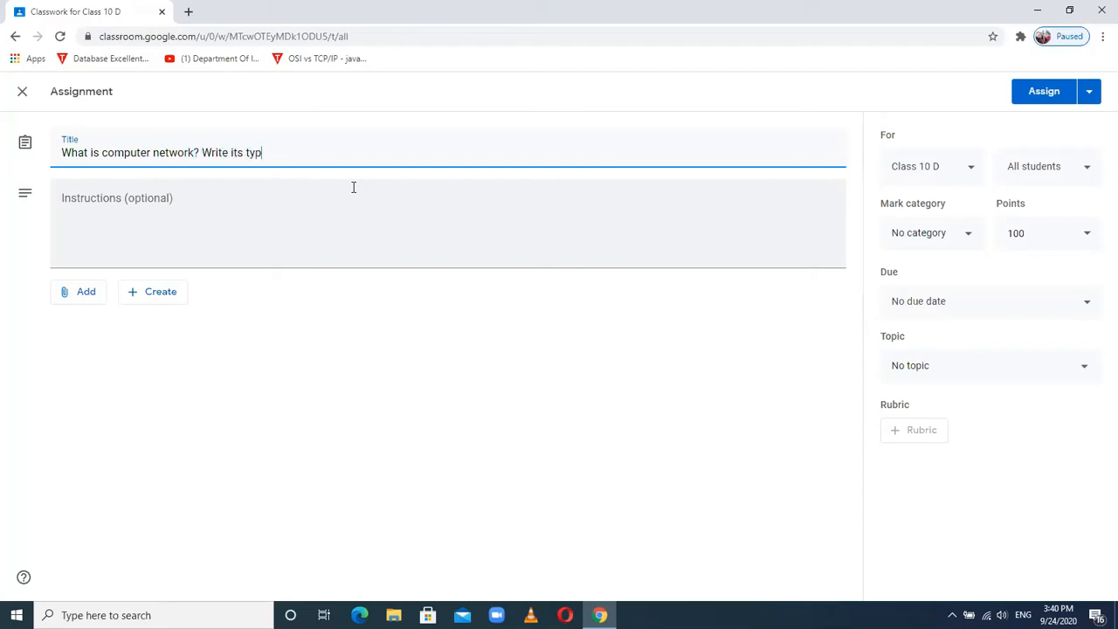
text(es on the basis of geographc)
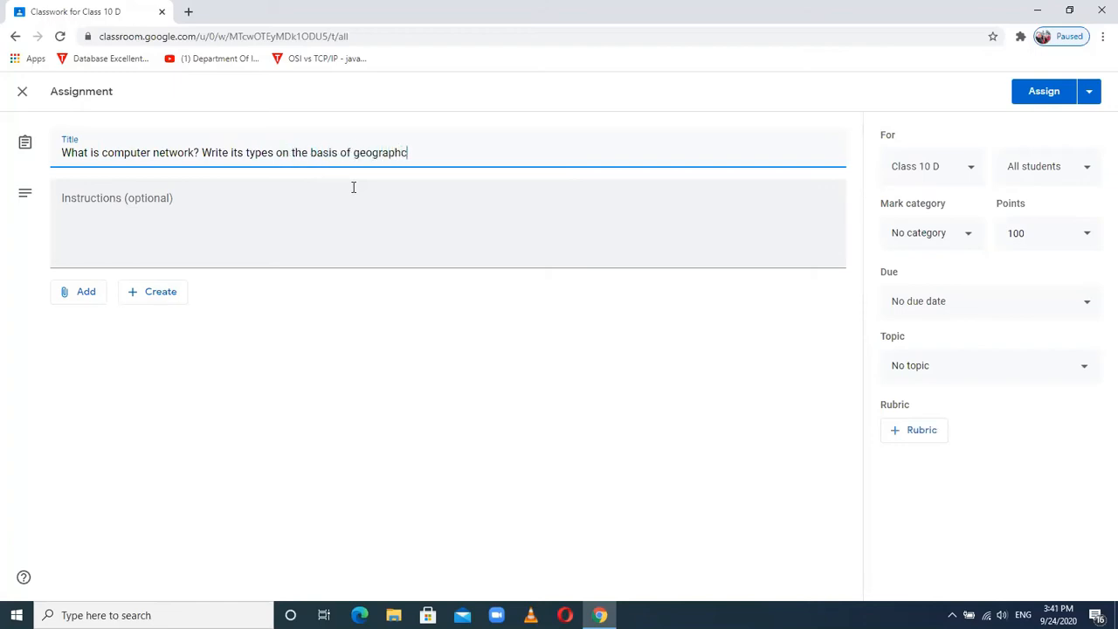
key(BackSpace)
text(ical area.)
- Add the instruction 'Also draw its figure.' to the assignment
click(83, 198)
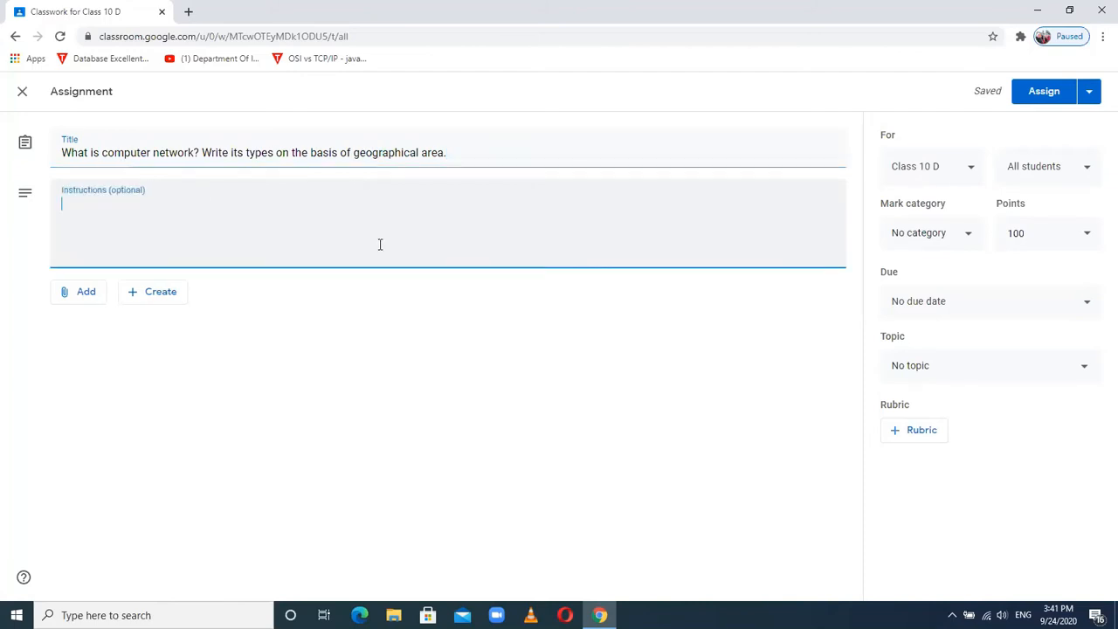
text(Also drwa)
key(BackSpace)
key(BackSpace)
key(BackSpace)
text(raw )
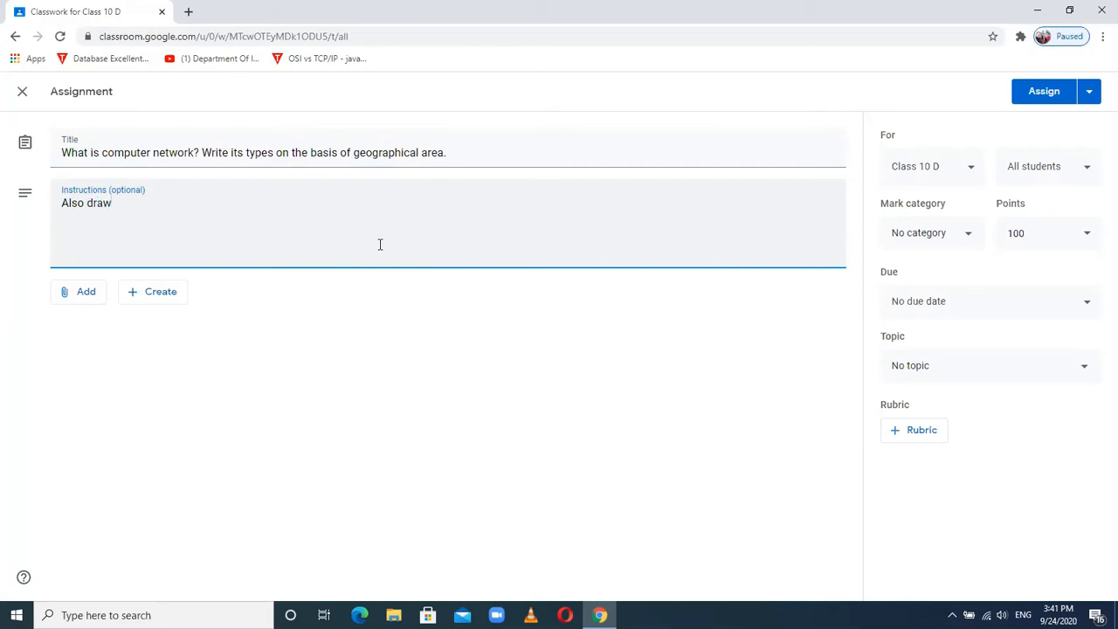
text(its figure.)
click(91, 302)
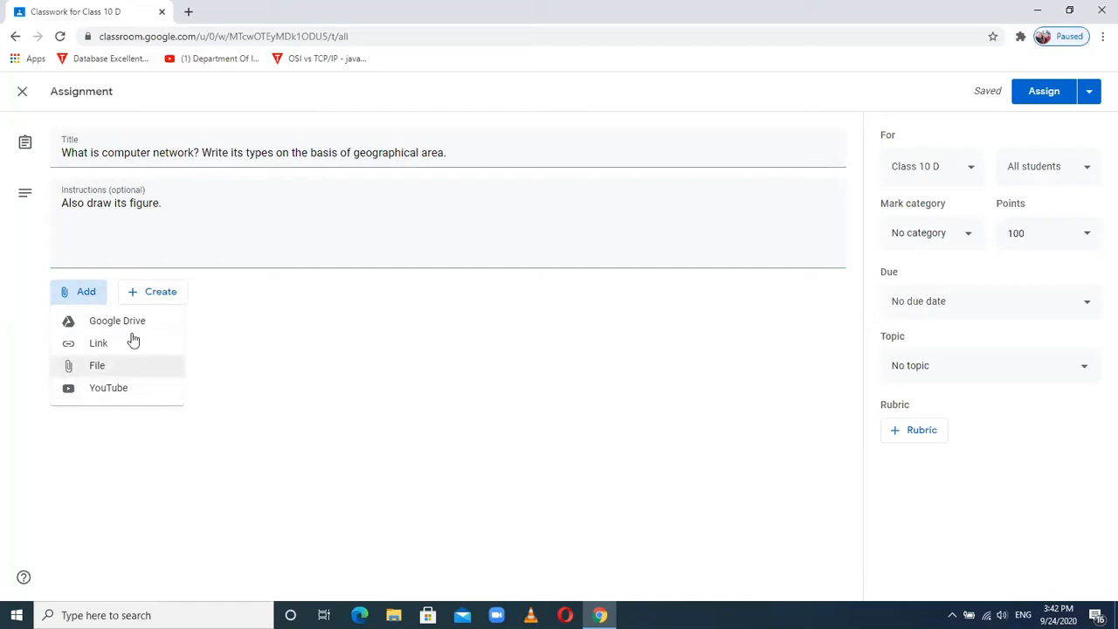
click(240, 417)
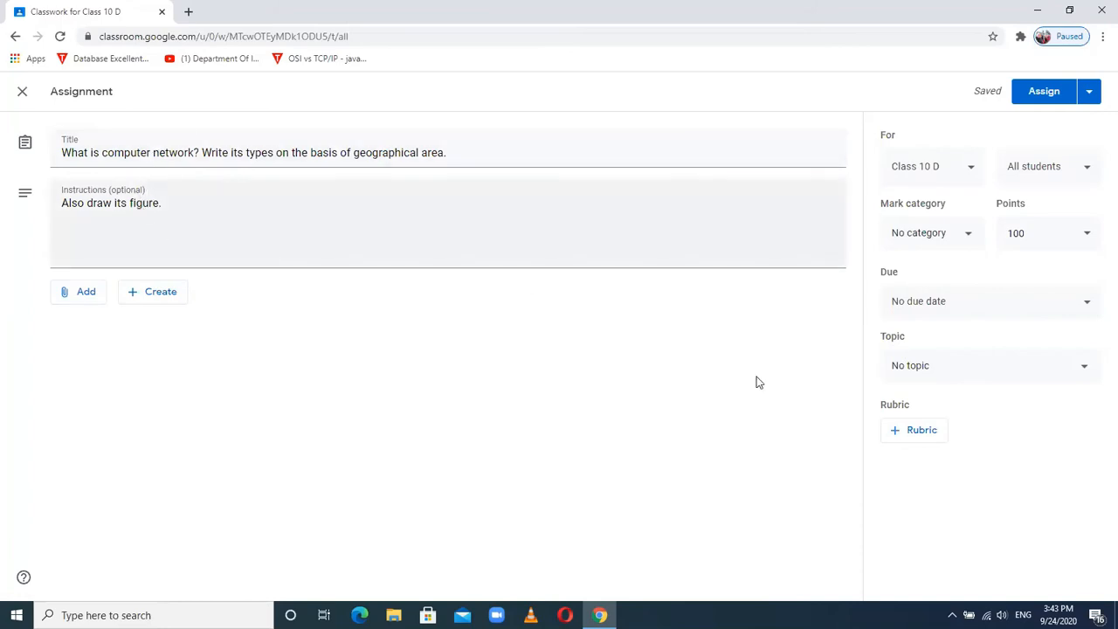
- Choose Unit I as the assignment's topic
click(989, 370)
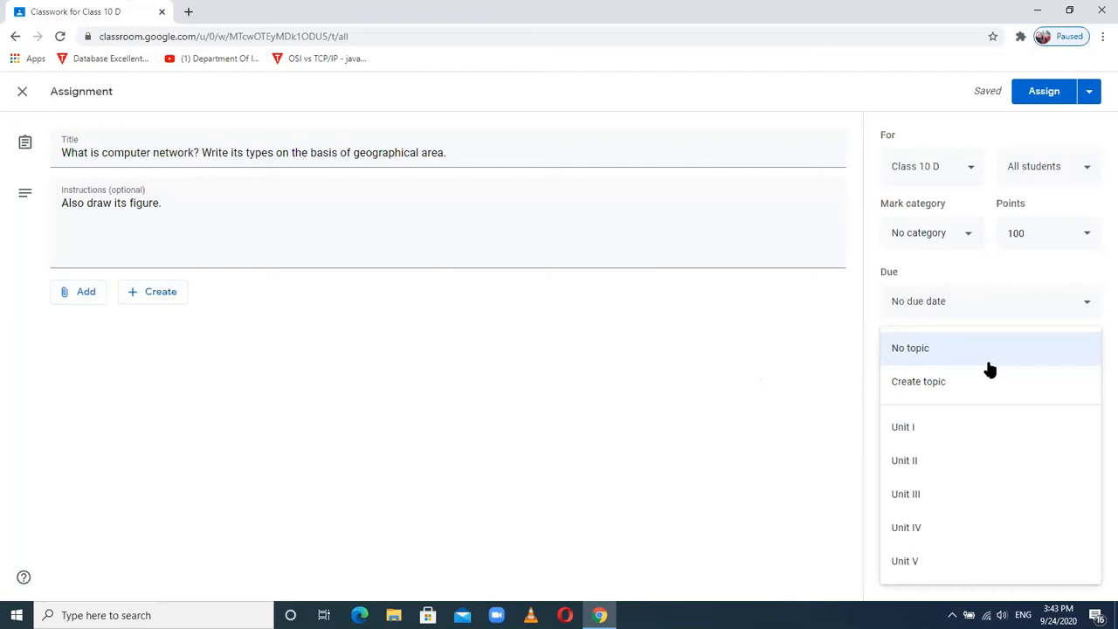
click(905, 428)
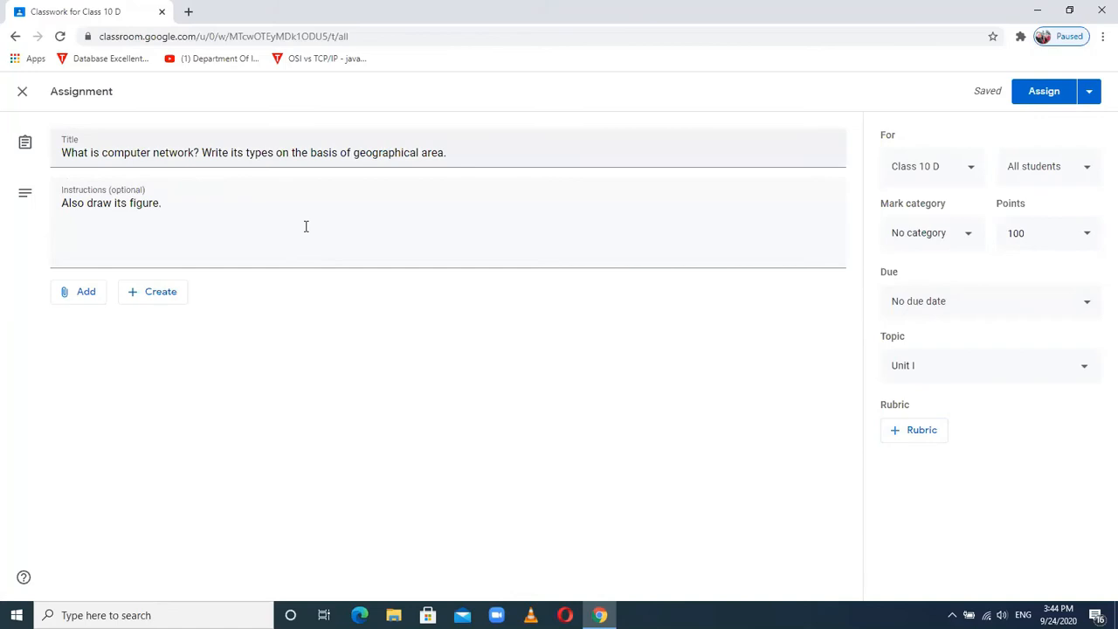
click(937, 376)
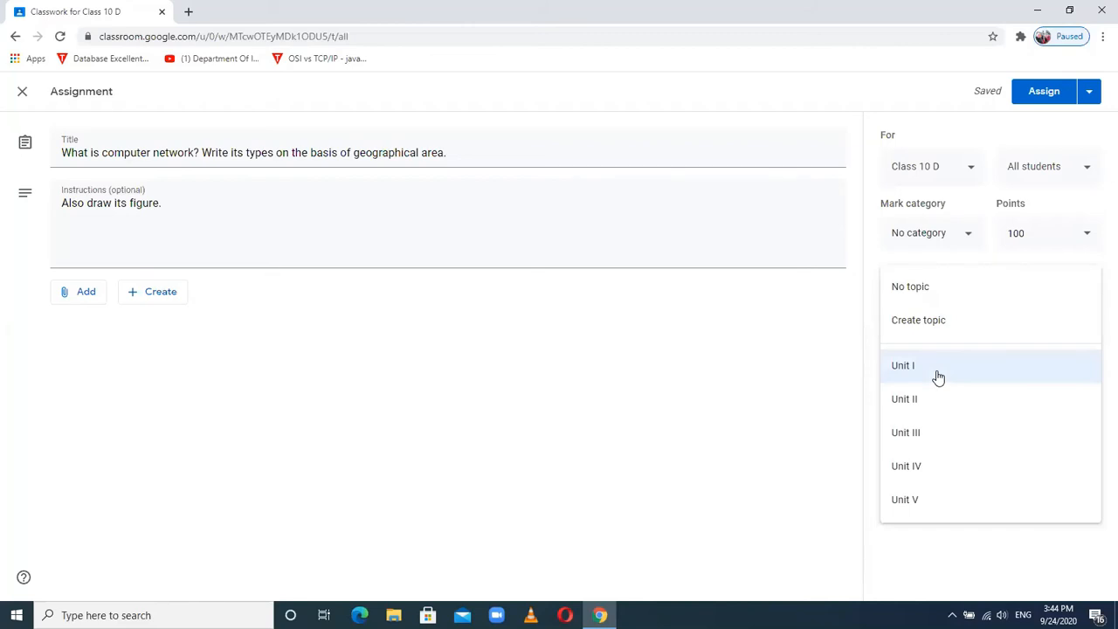
click(935, 375)
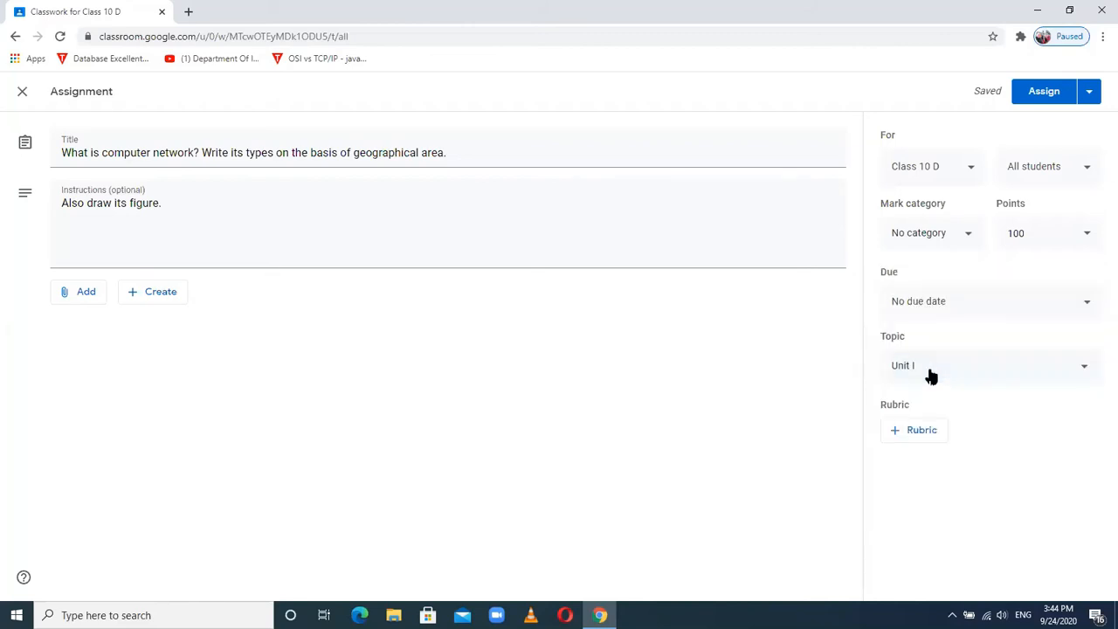
click(924, 368)
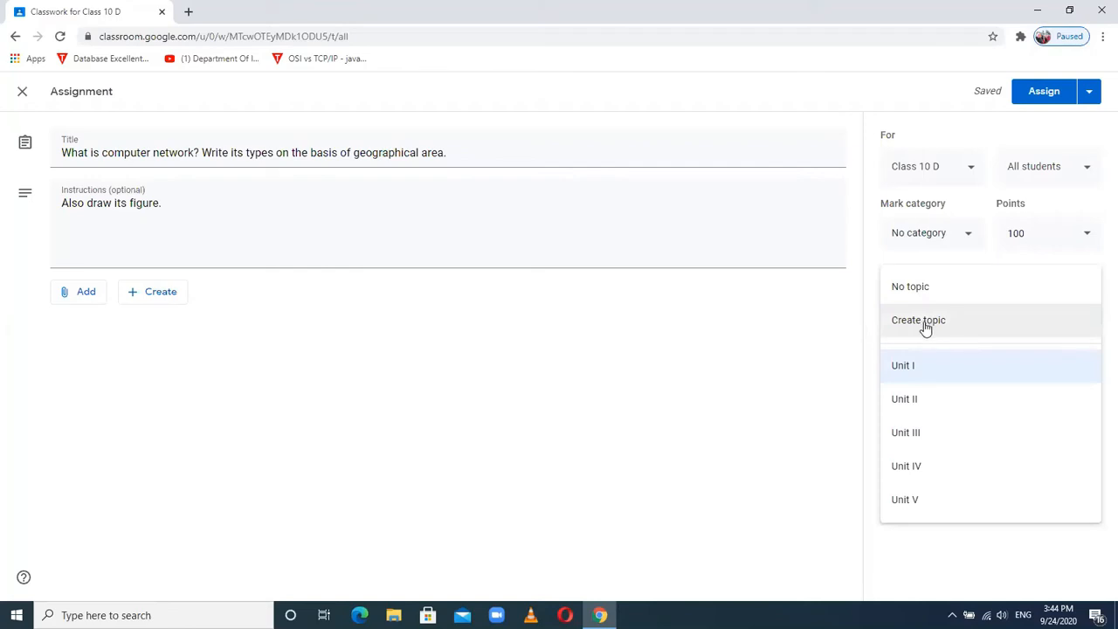
click(911, 367)
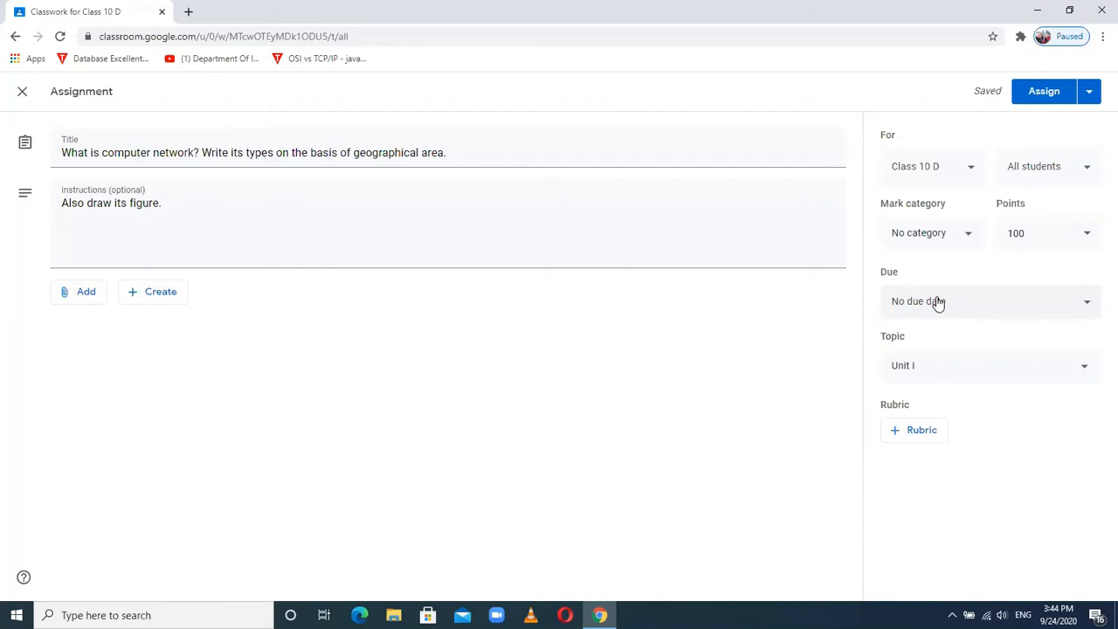
- Set the assignment due date to Tuesday, 29 September 2020
click(937, 302)
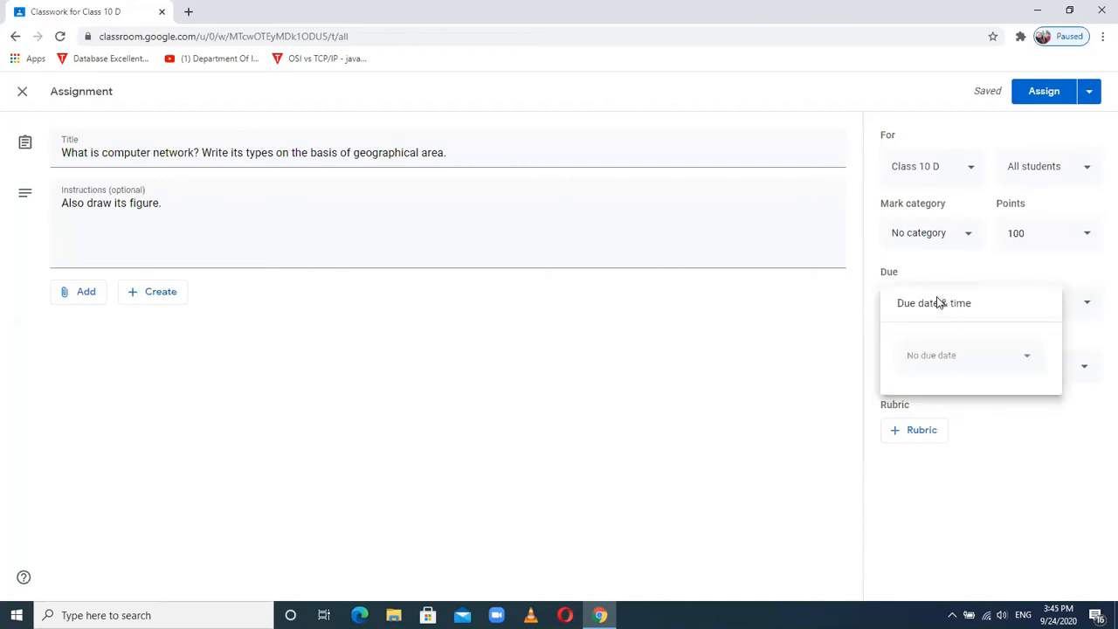
click(1029, 359)
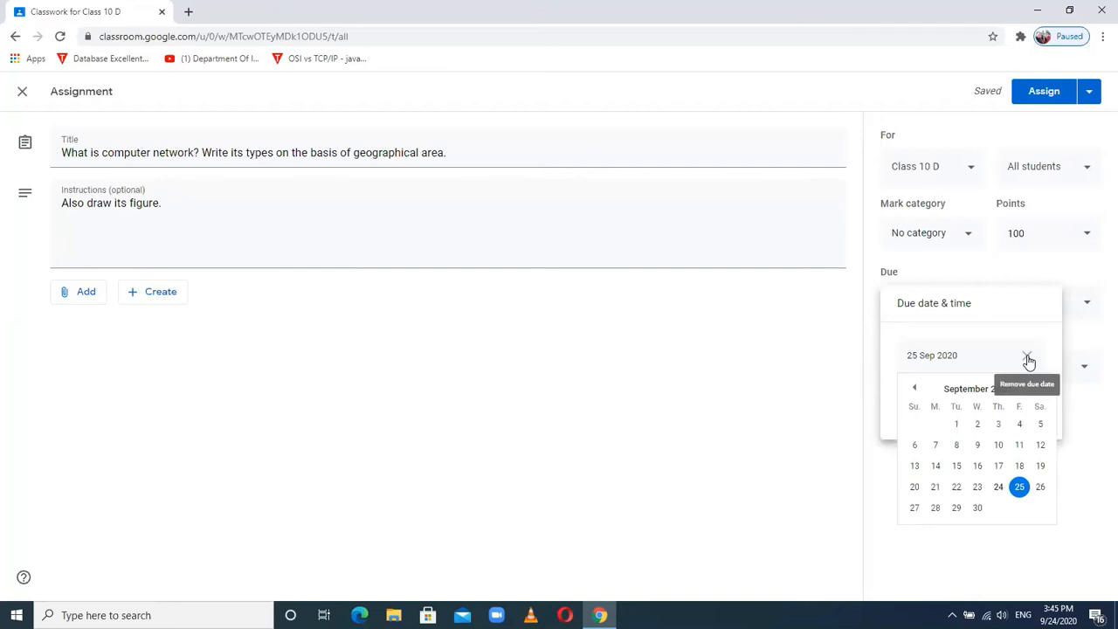
click(1020, 487)
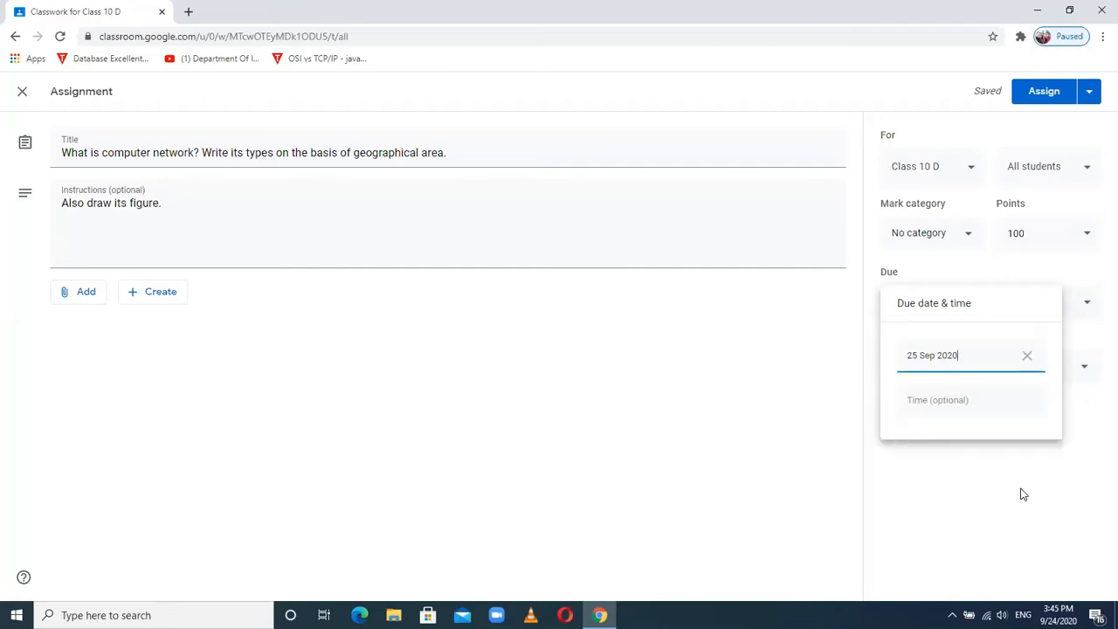
click(1026, 358)
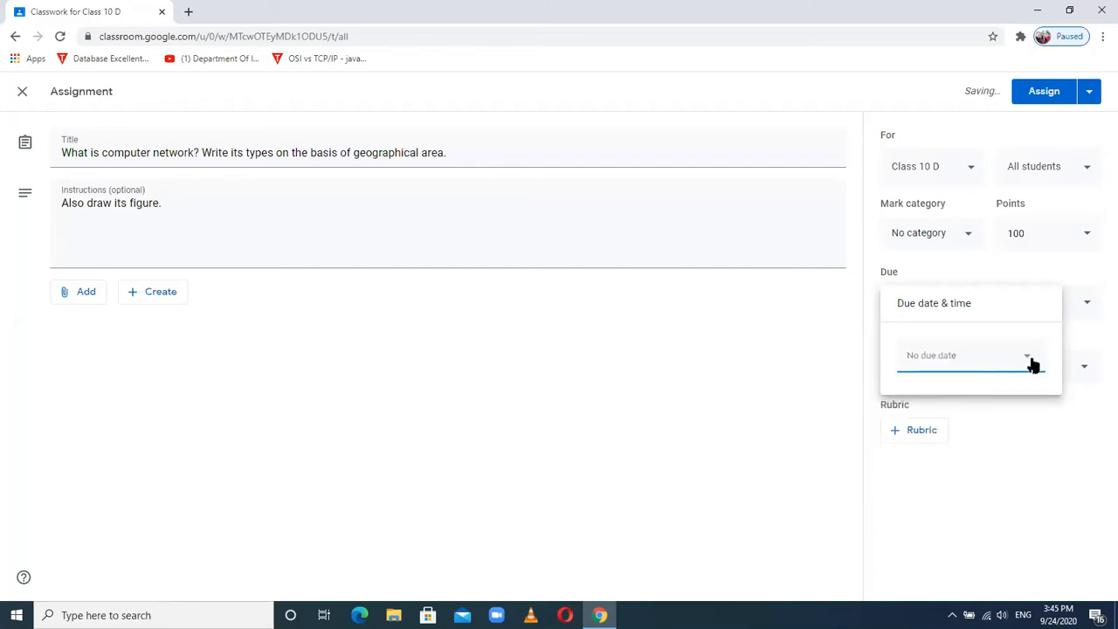
click(1027, 360)
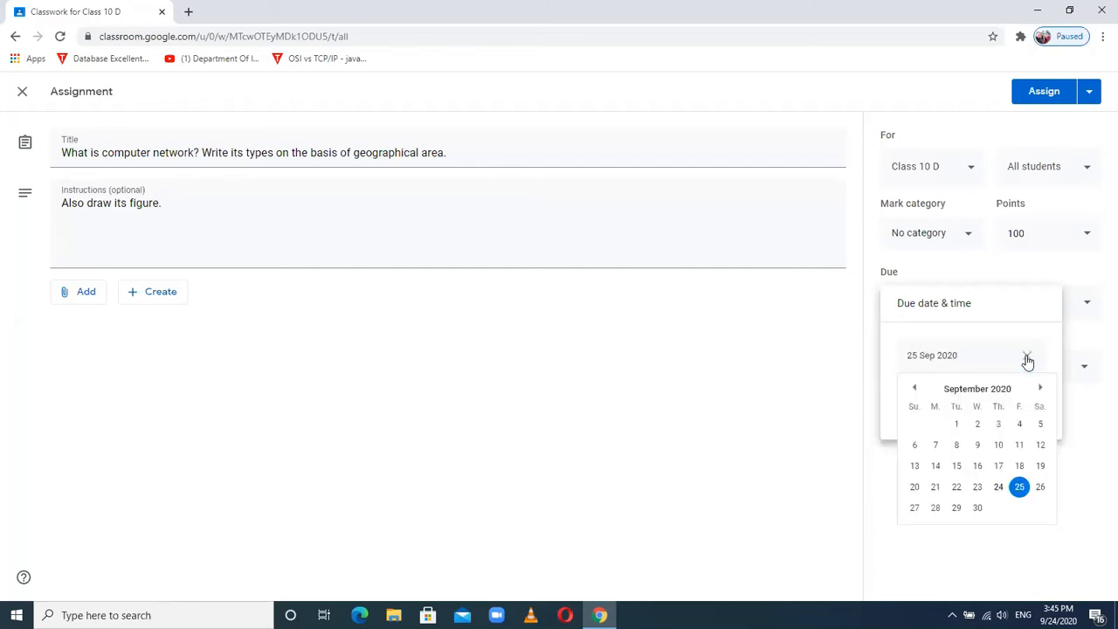
click(1019, 487)
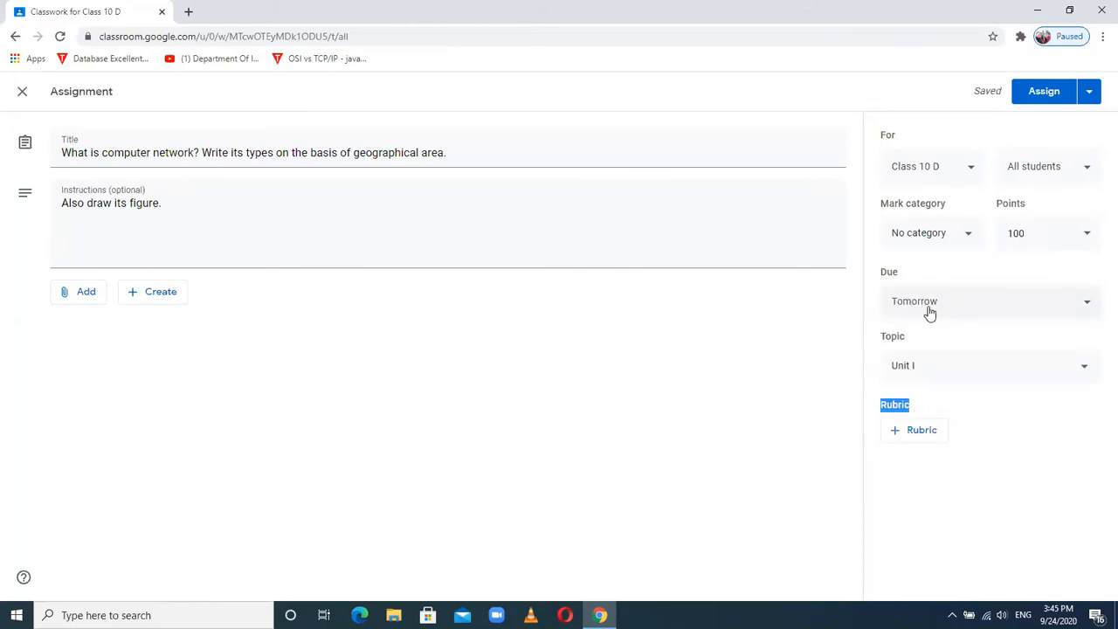
click(991, 307)
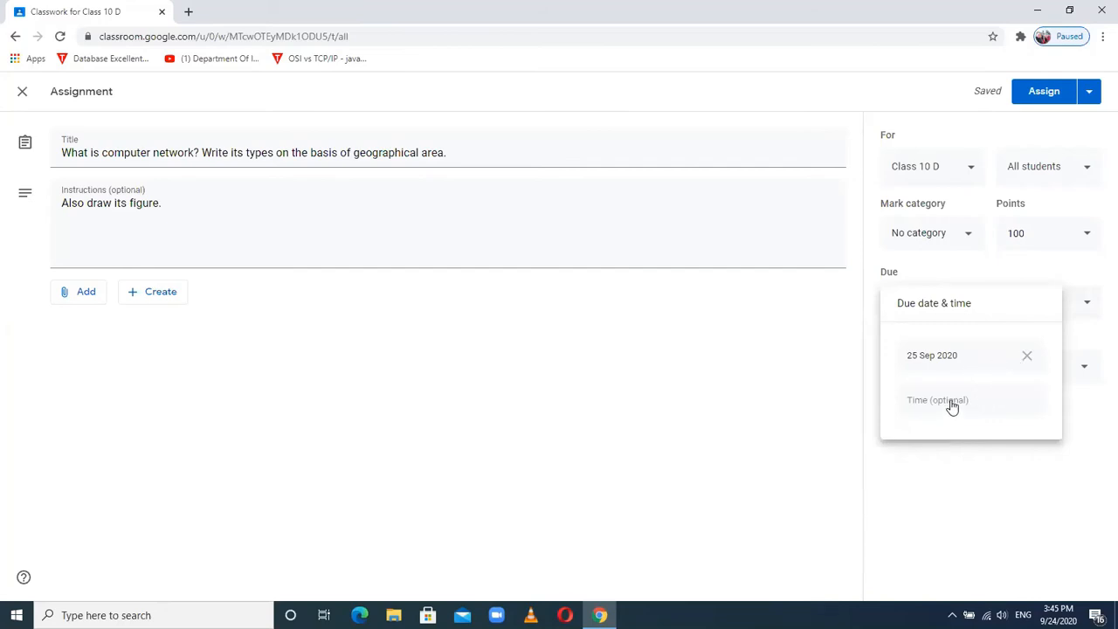
click(946, 358)
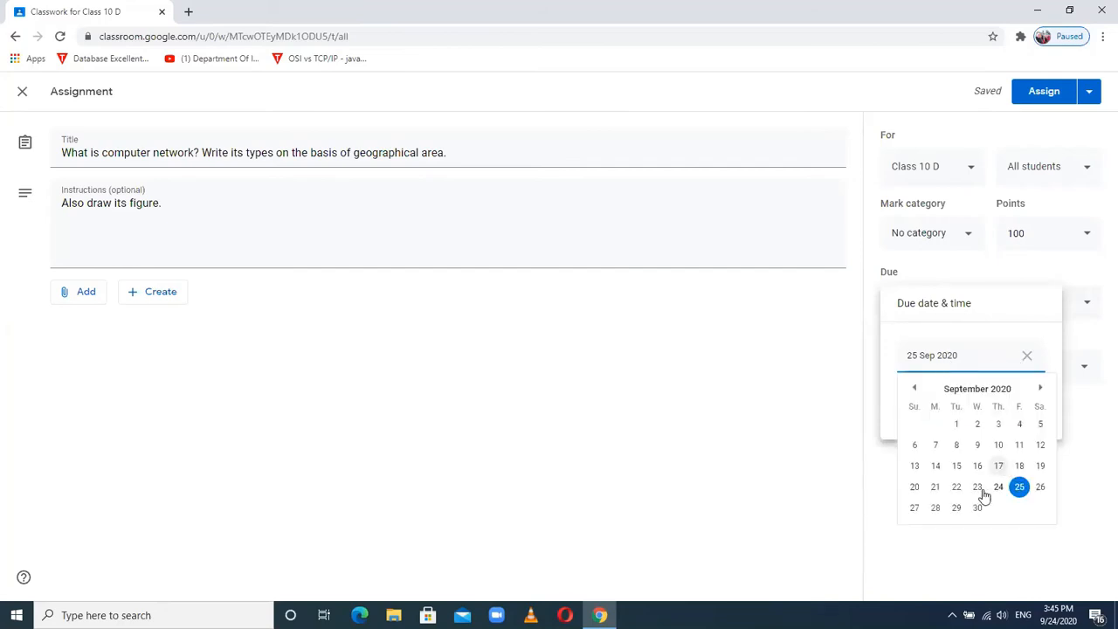
click(956, 509)
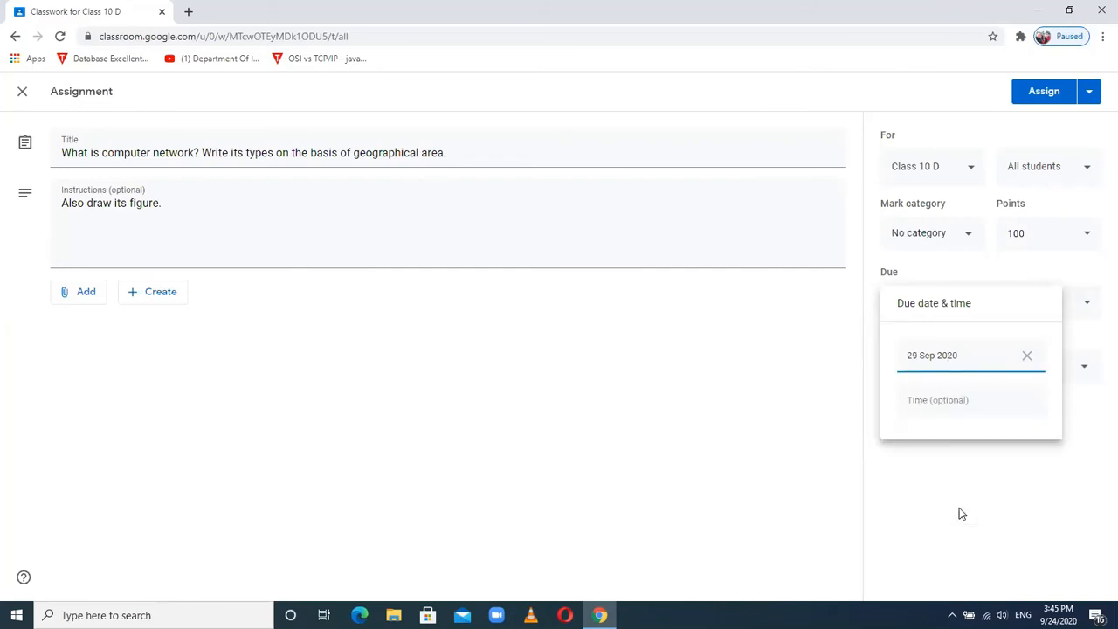
double_click(951, 356)
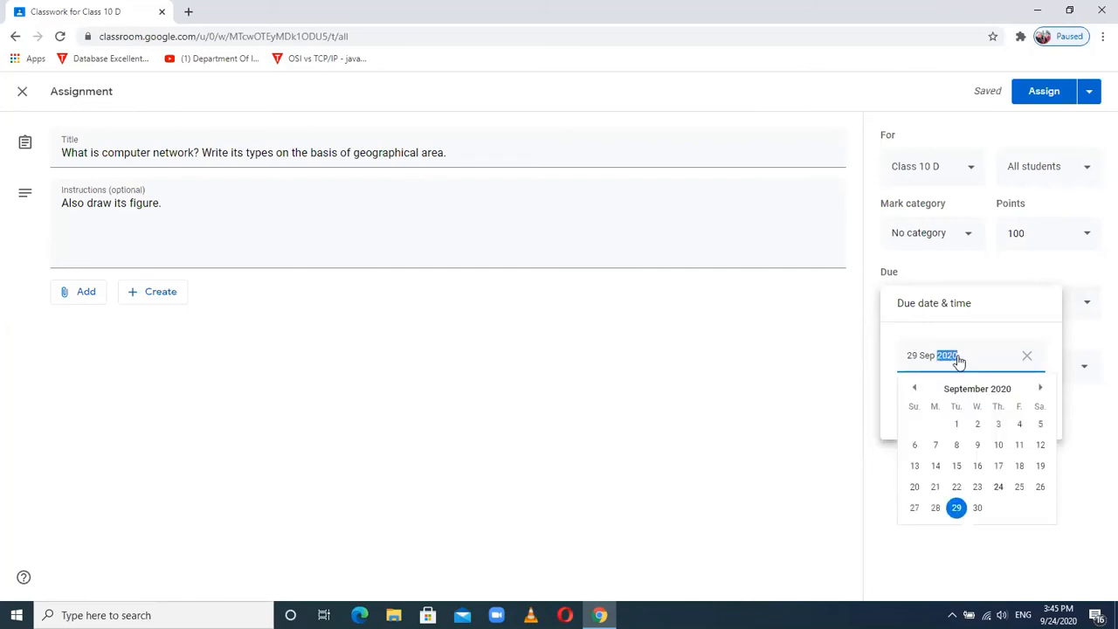
double_click(953, 511)
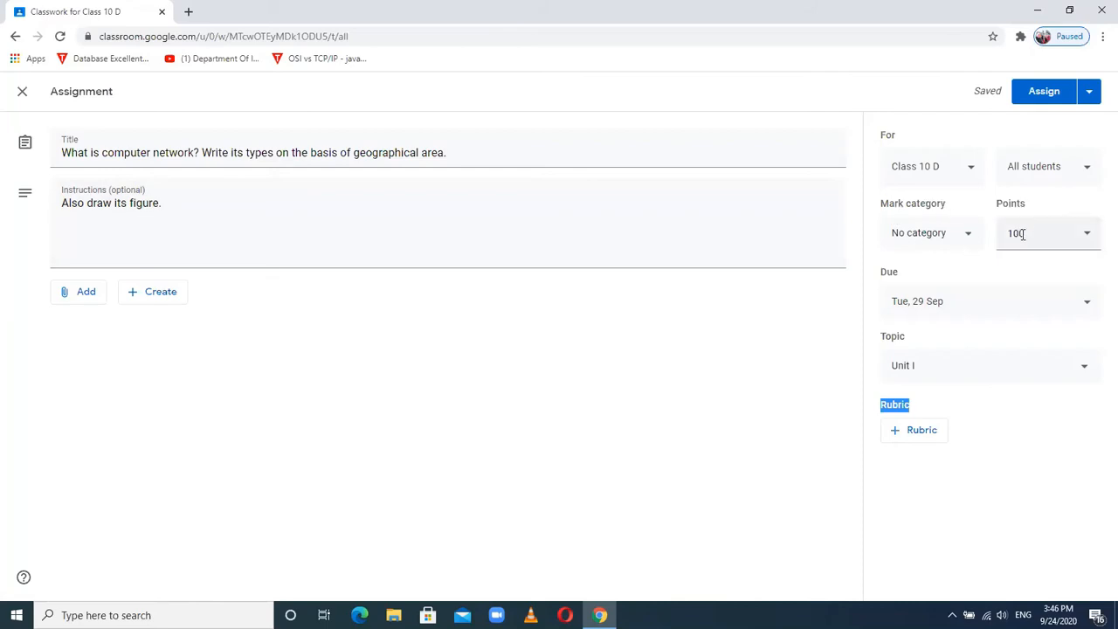
- Set the mark category to Assignment so the assignment is worth 20 points
click(964, 239)
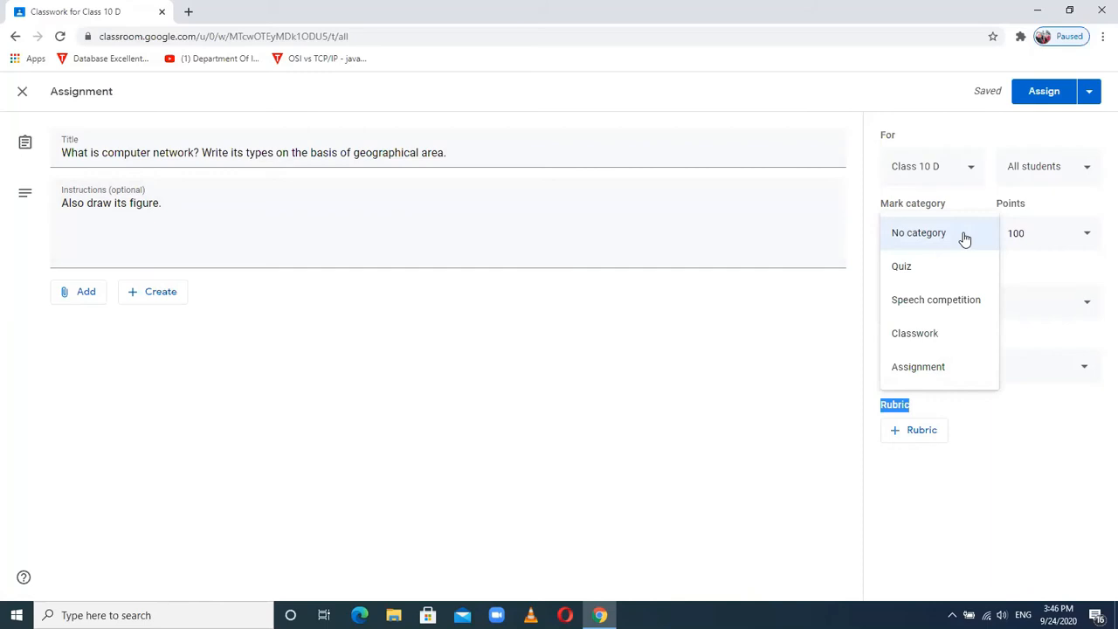
click(922, 370)
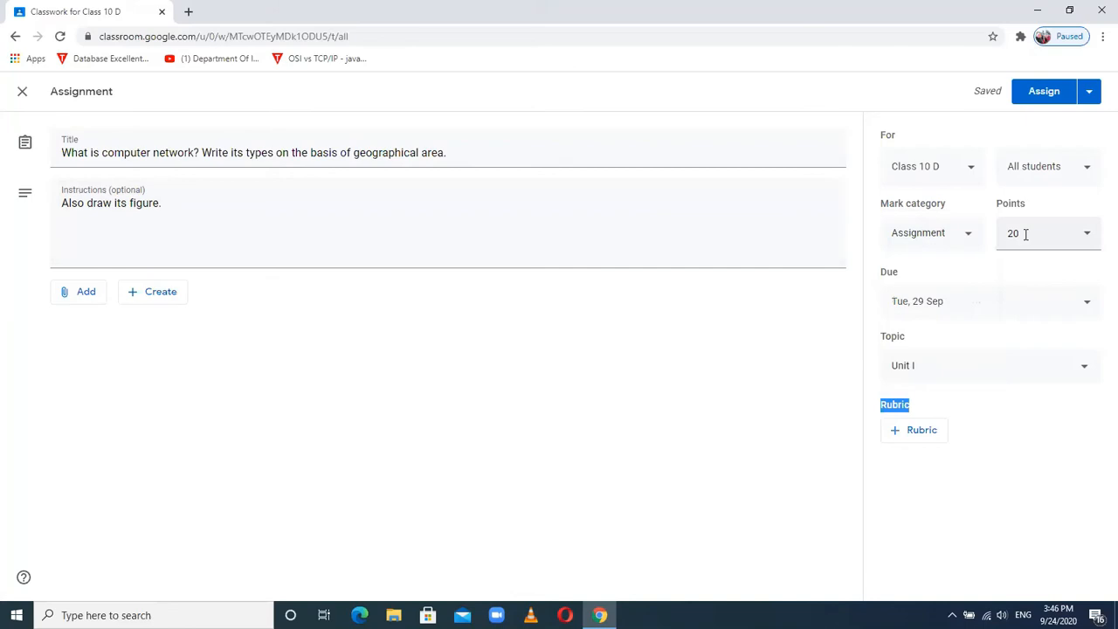
click(964, 237)
click(913, 138)
click(967, 243)
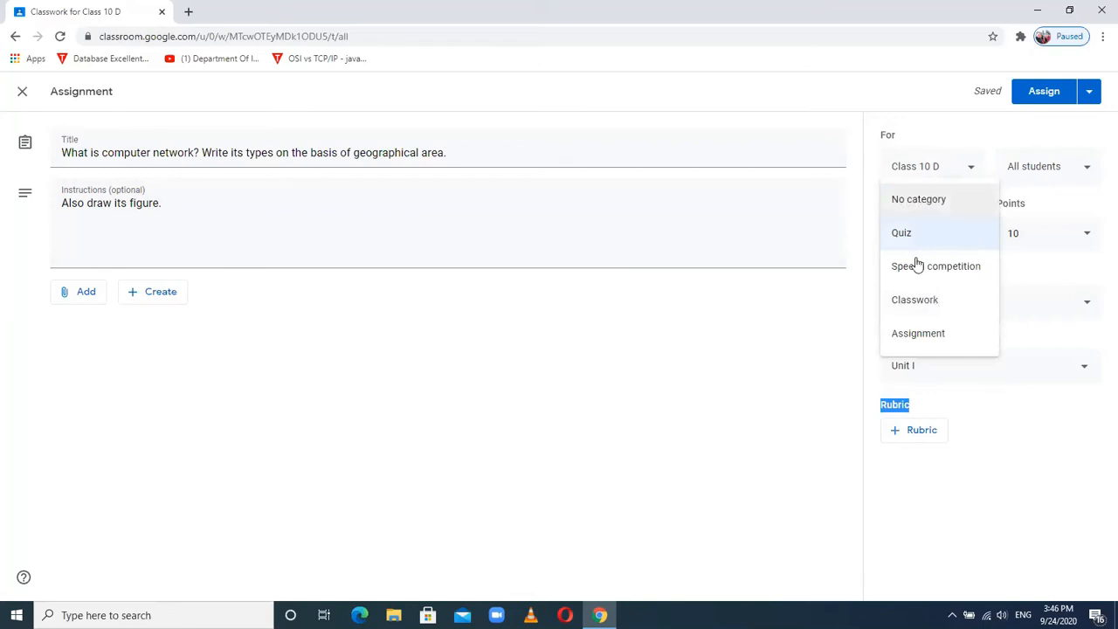
click(914, 334)
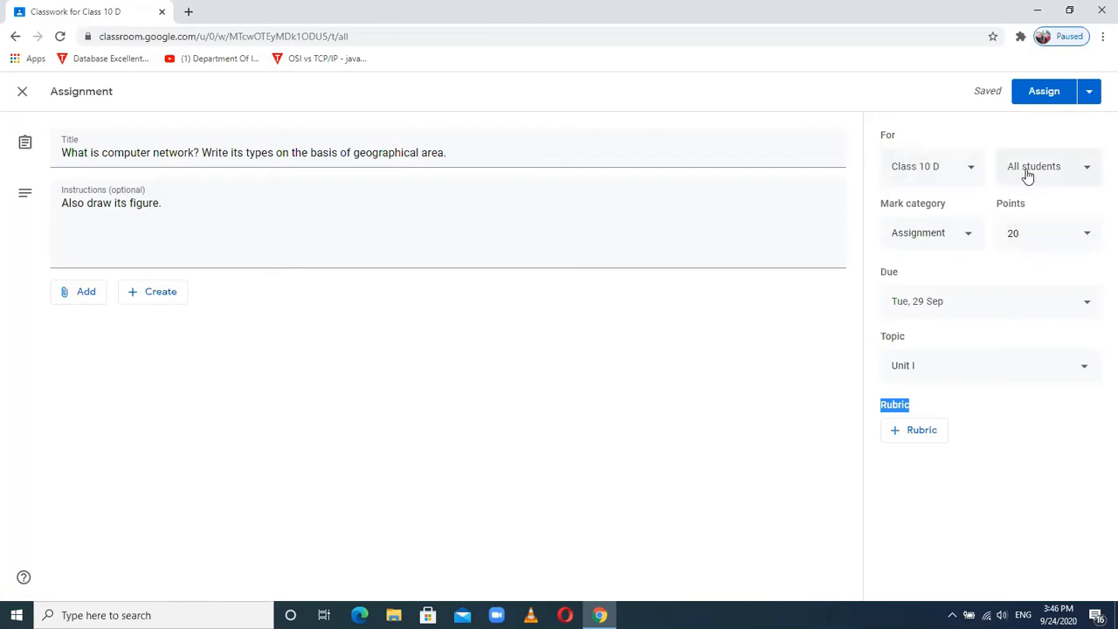
click(1087, 174)
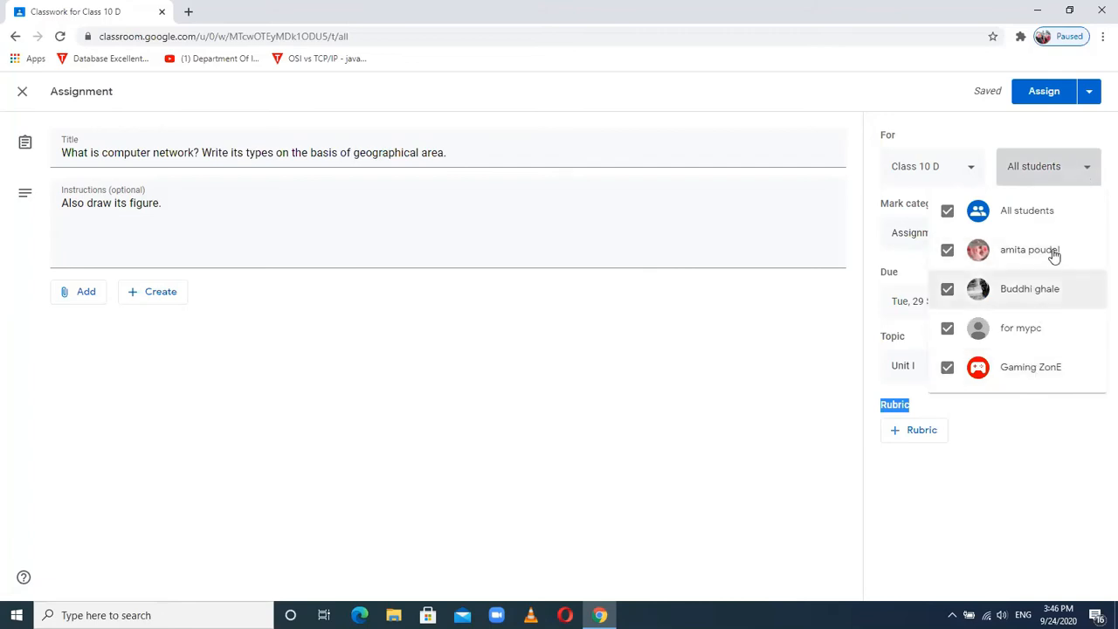
click(948, 214)
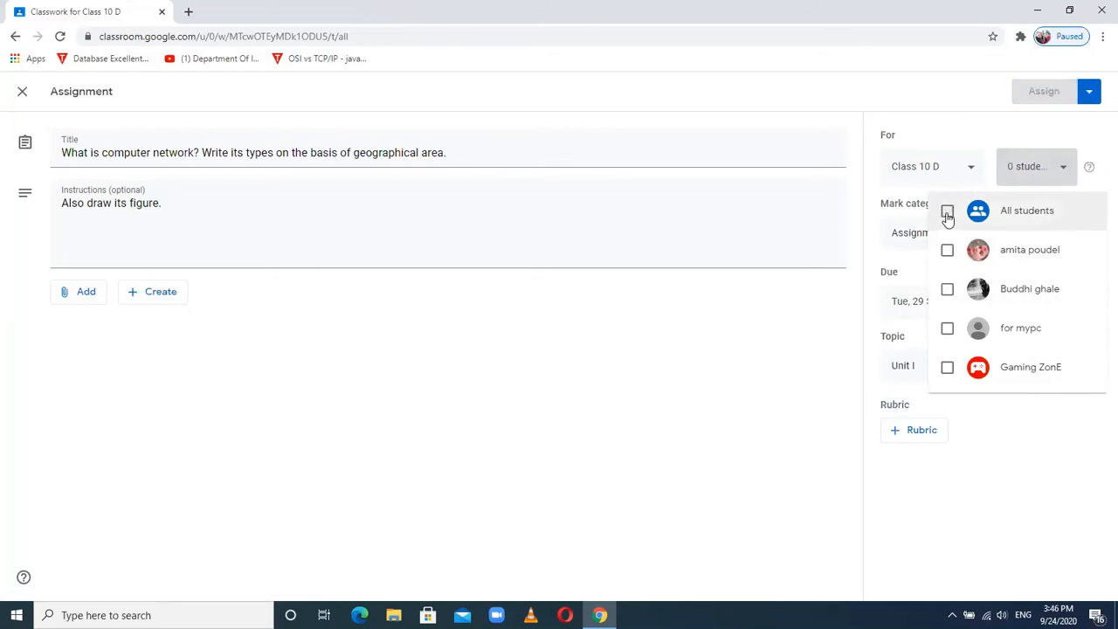
click(947, 250)
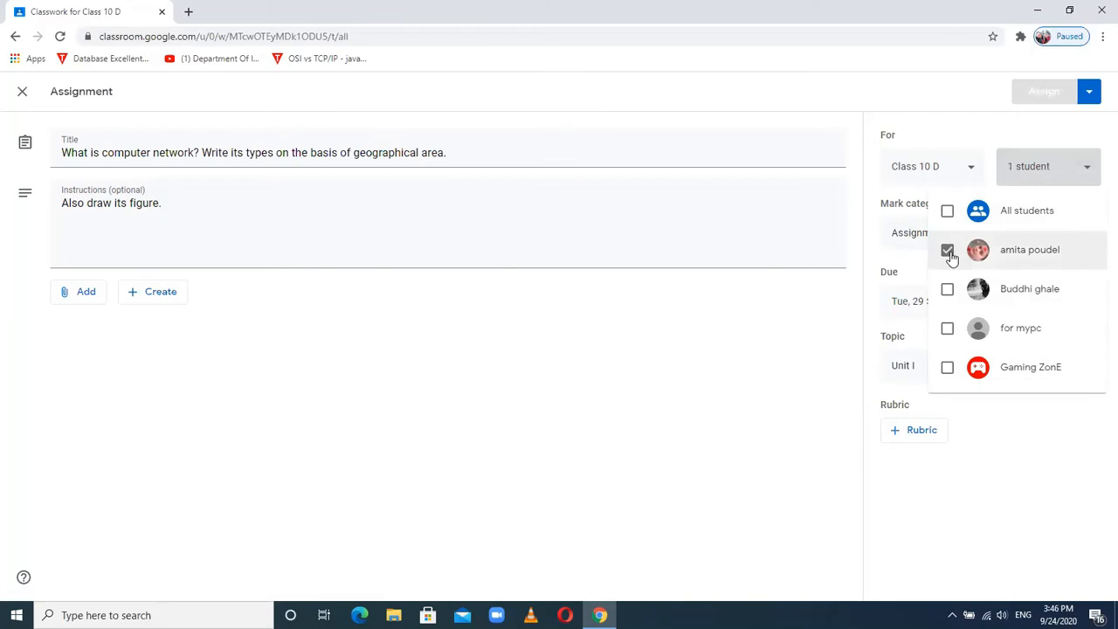
click(948, 289)
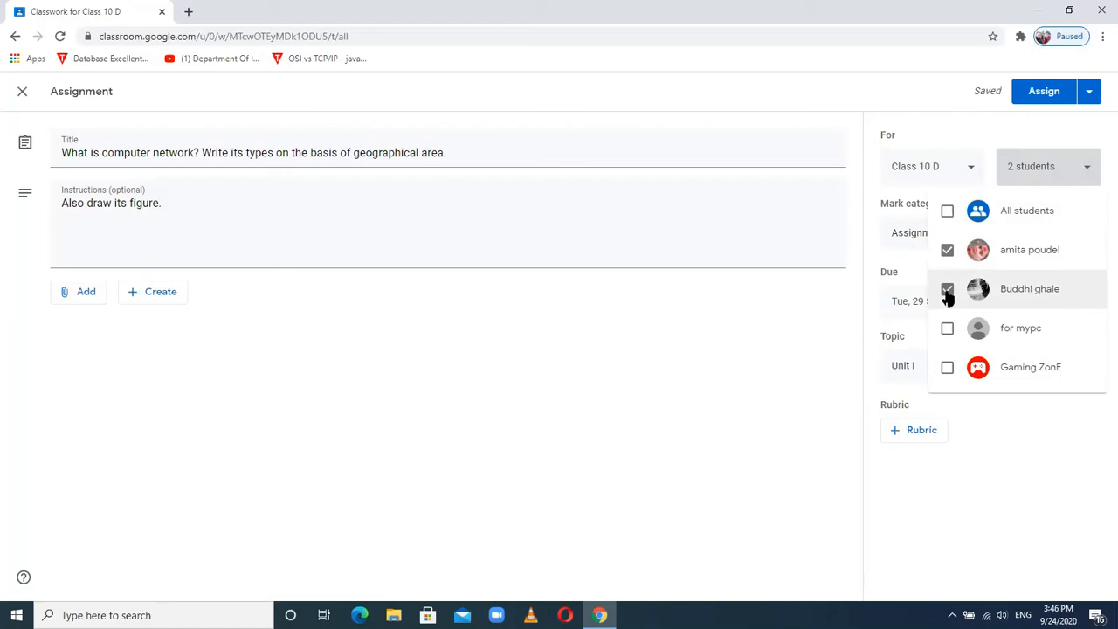
click(947, 212)
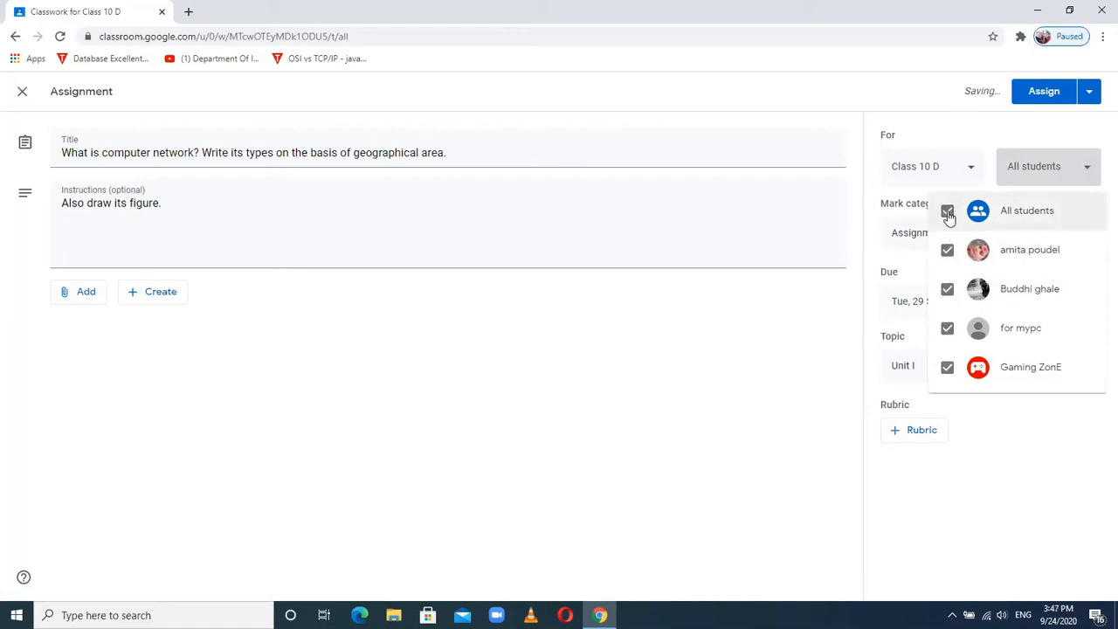
click(1065, 179)
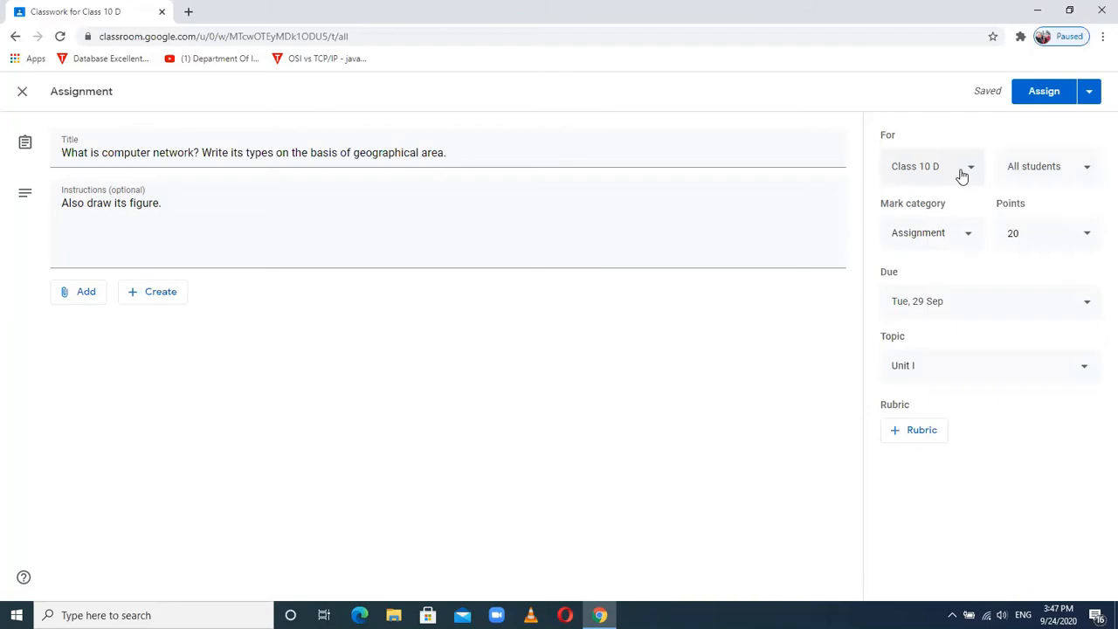
click(1090, 98)
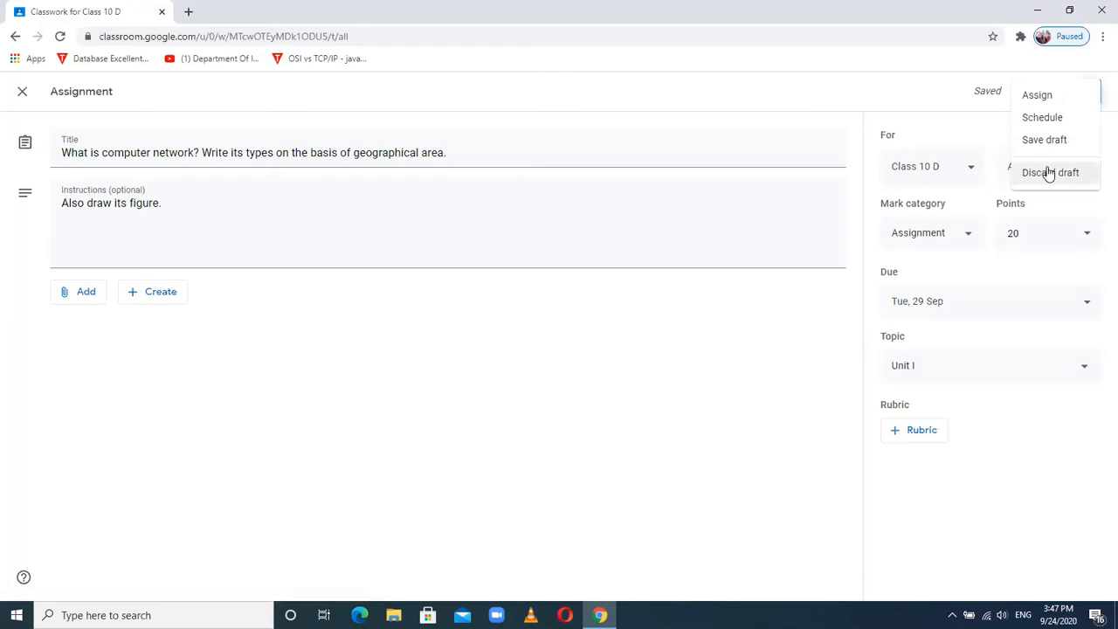
click(937, 90)
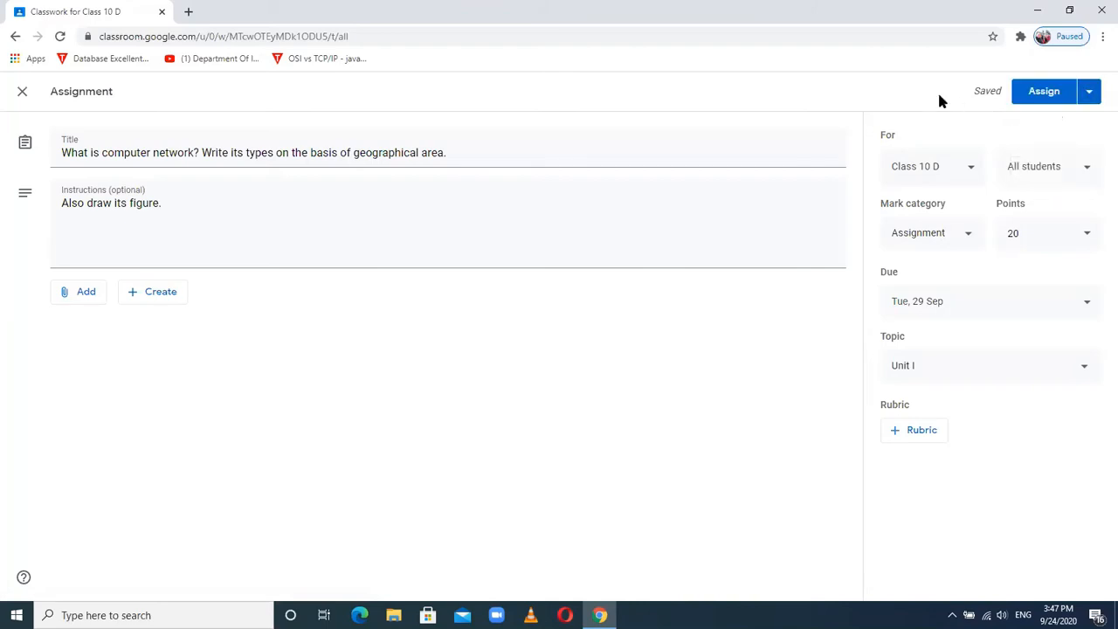
click(1092, 94)
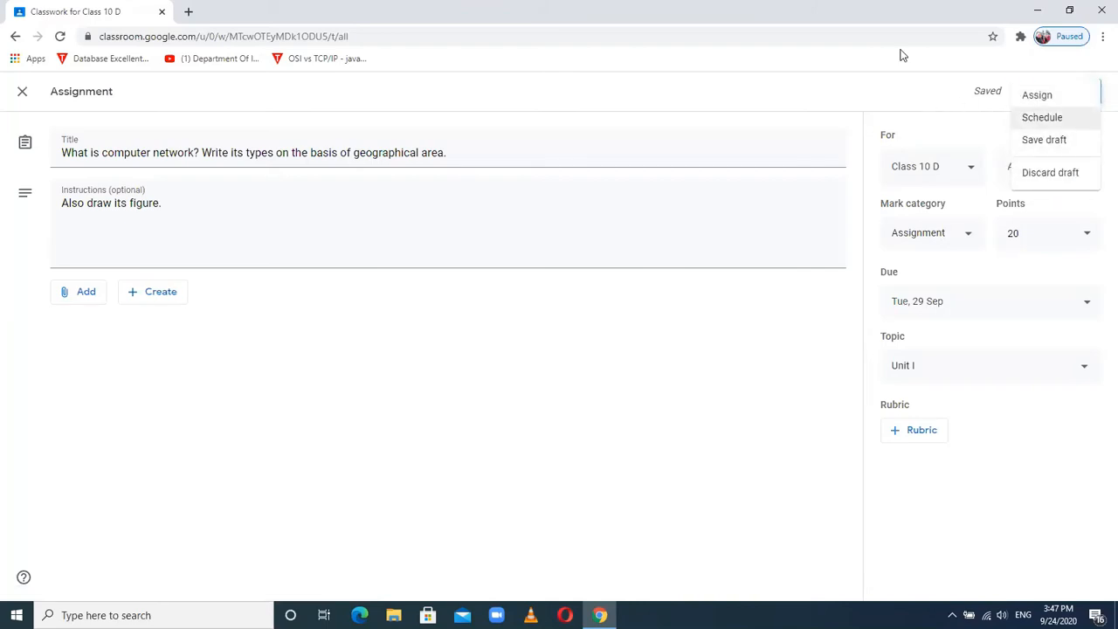
click(911, 95)
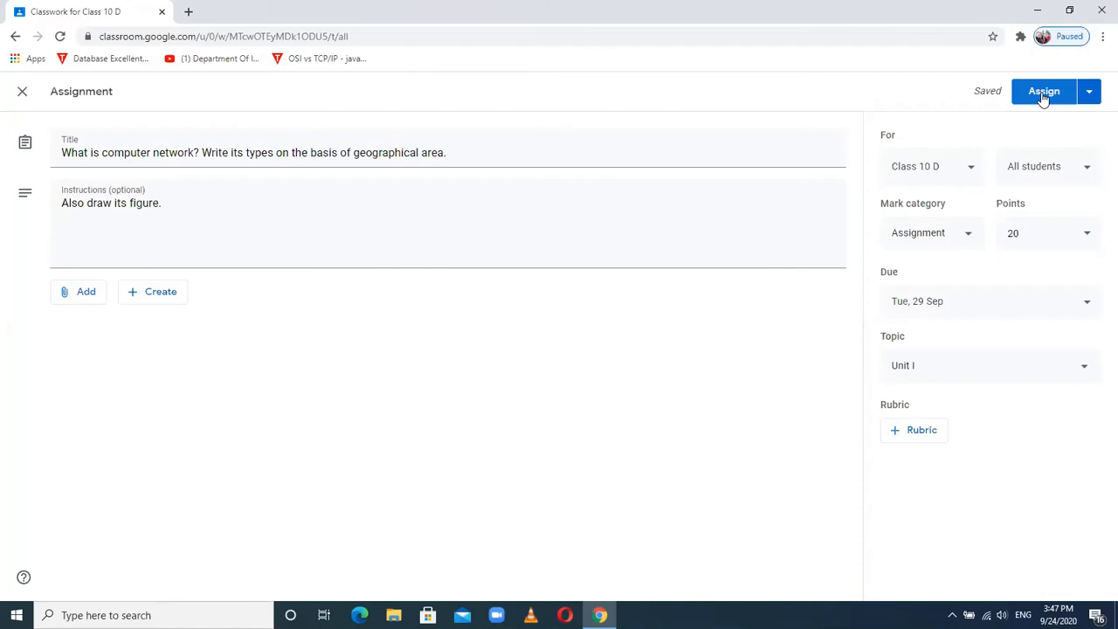
- Assign the computer network assignment to Class 10 D and review its student work and instructions
click(1042, 96)
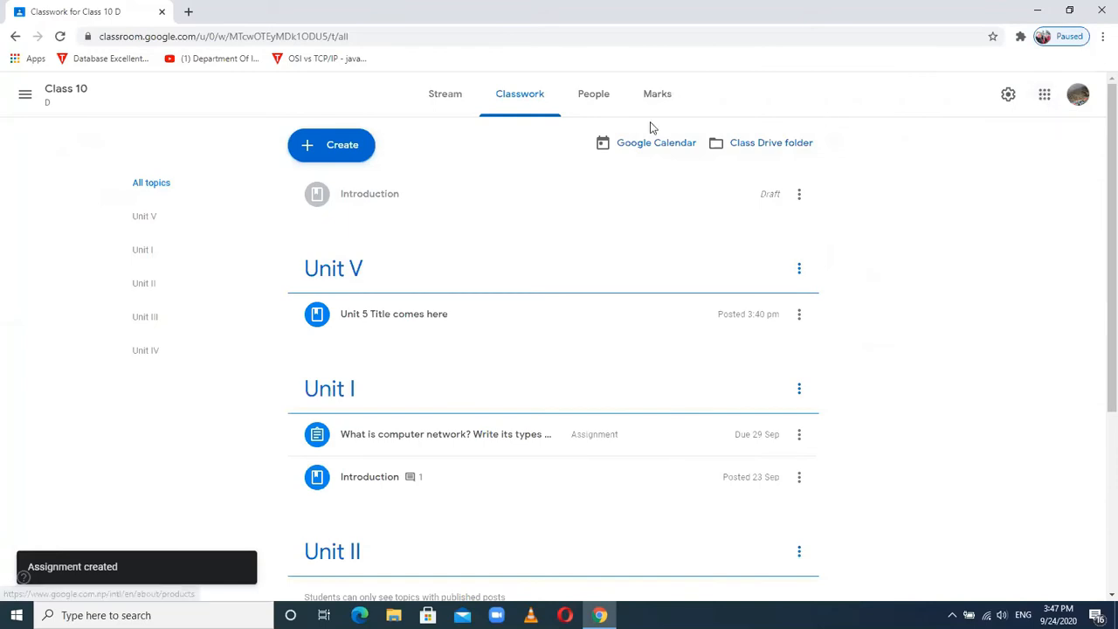
click(447, 102)
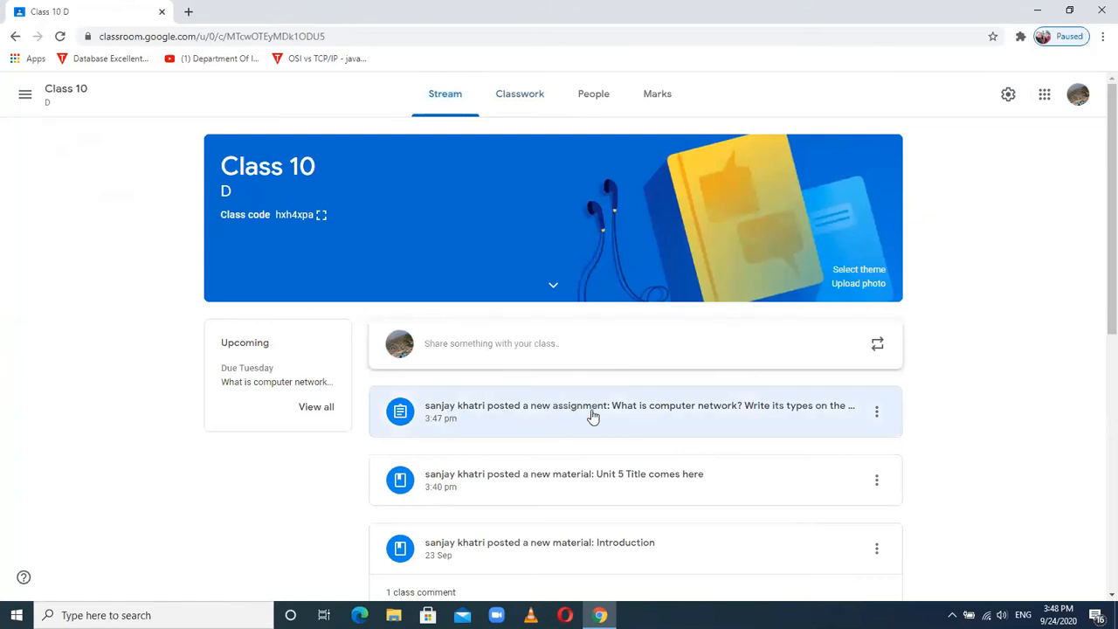
click(814, 412)
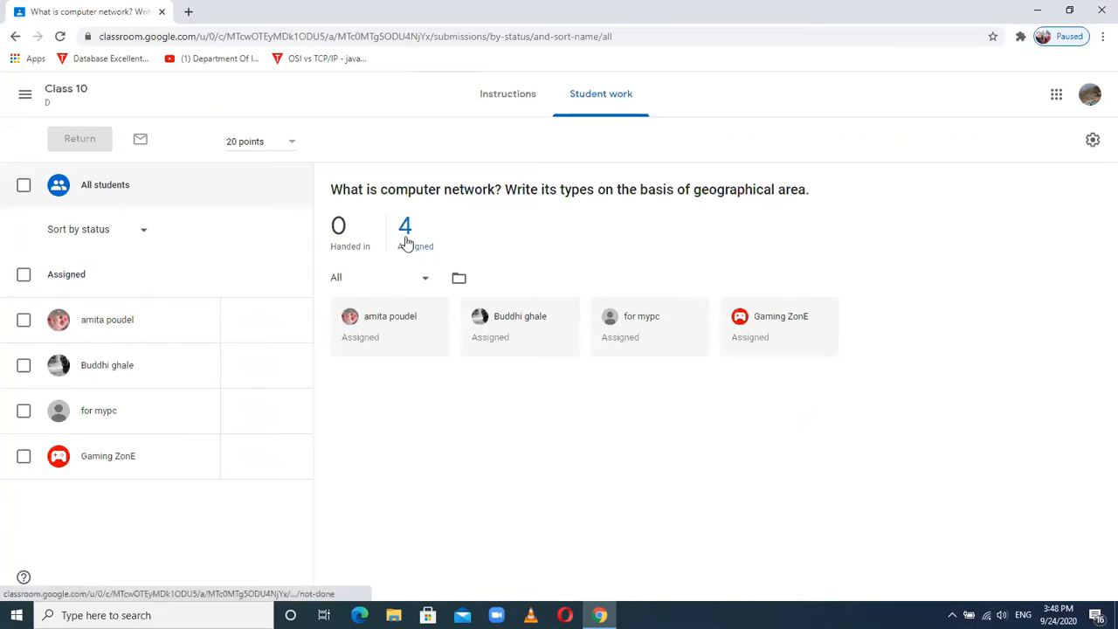
click(346, 242)
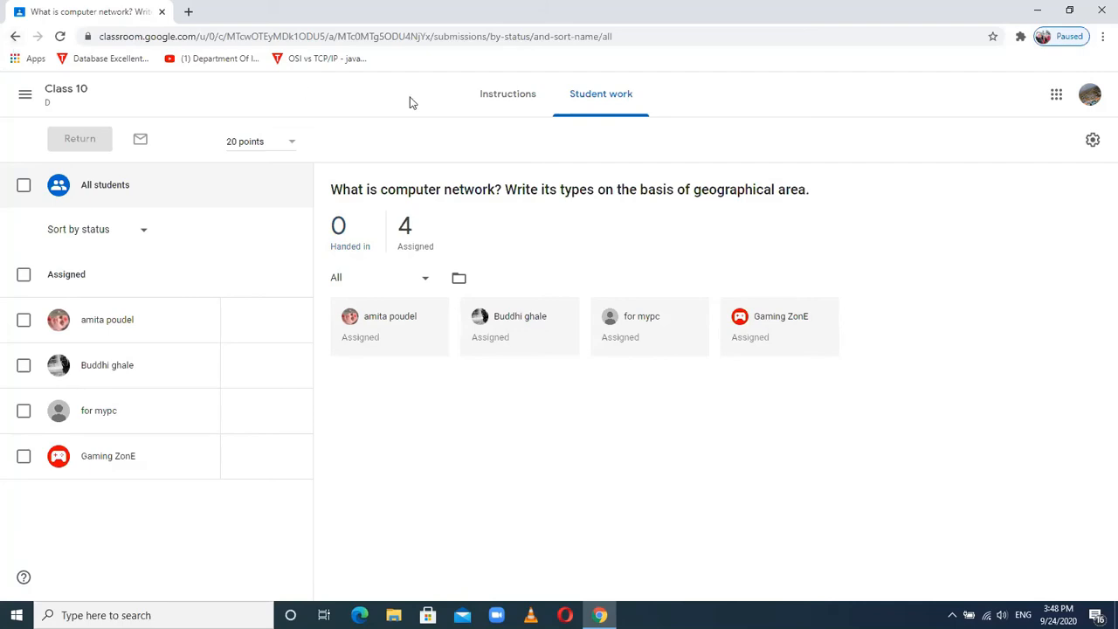
click(502, 104)
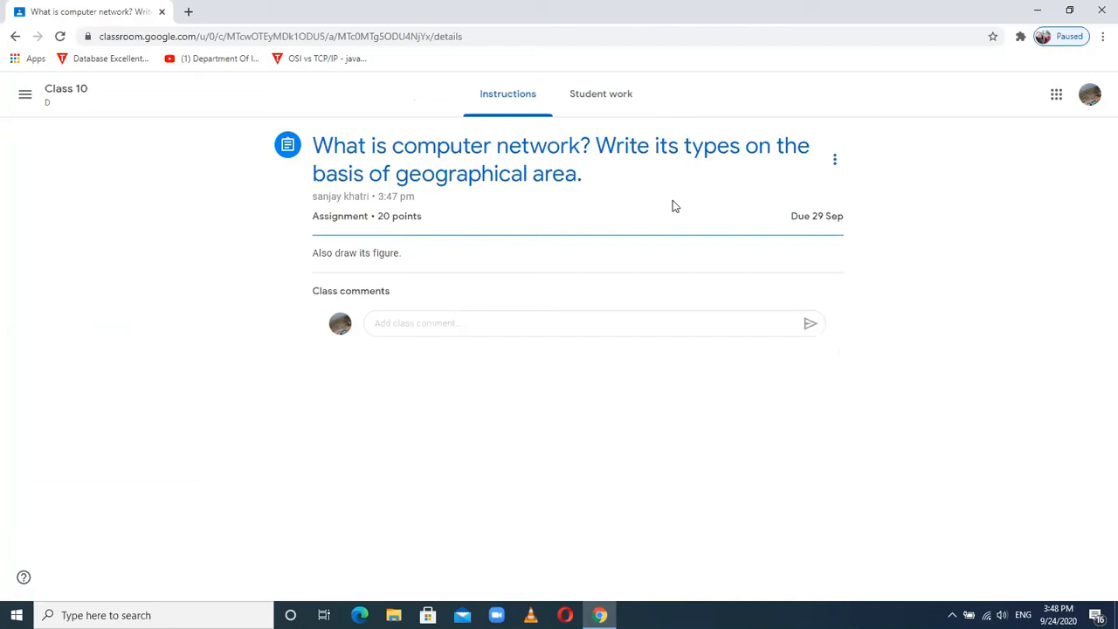
- Return to the Class 10 D stream, then minimize the browser to the desktop
click(61, 92)
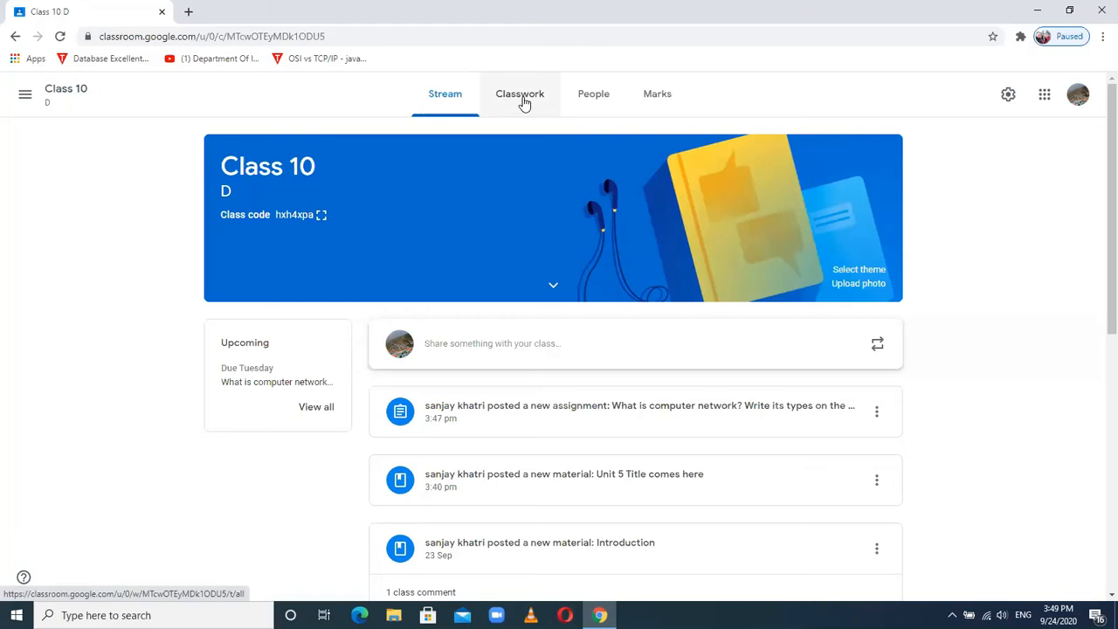
click(495, 615)
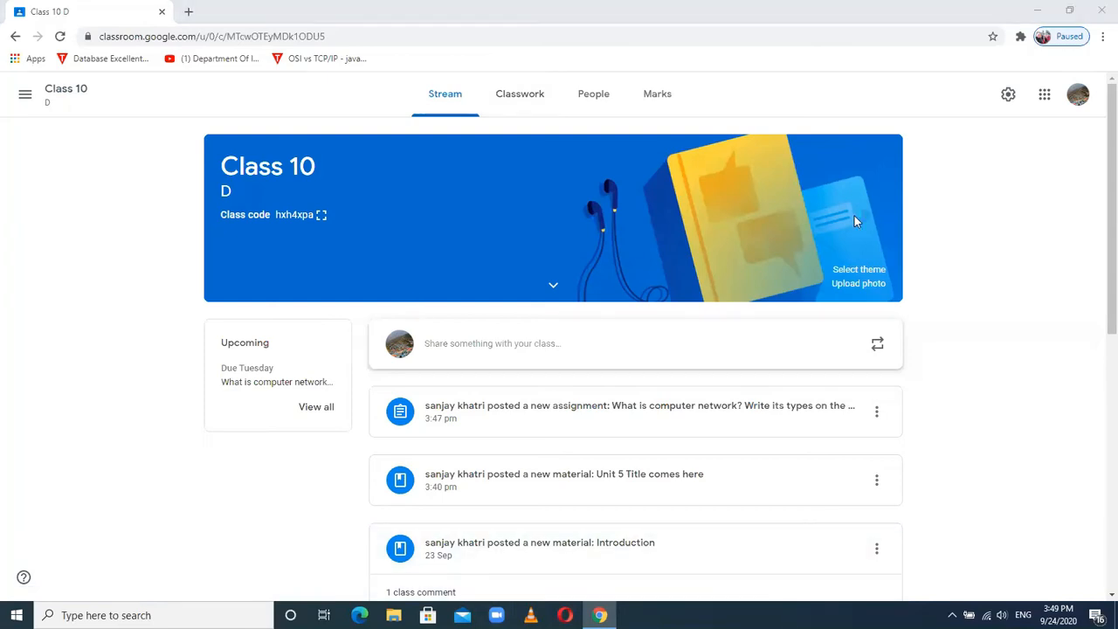
click(1035, 11)
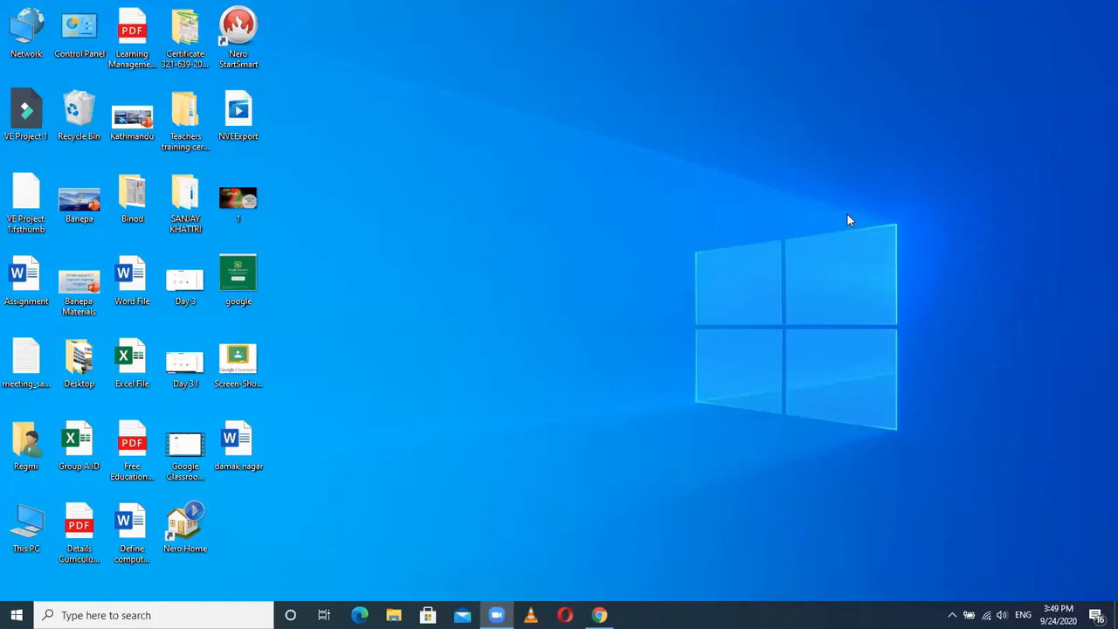
click(599, 615)
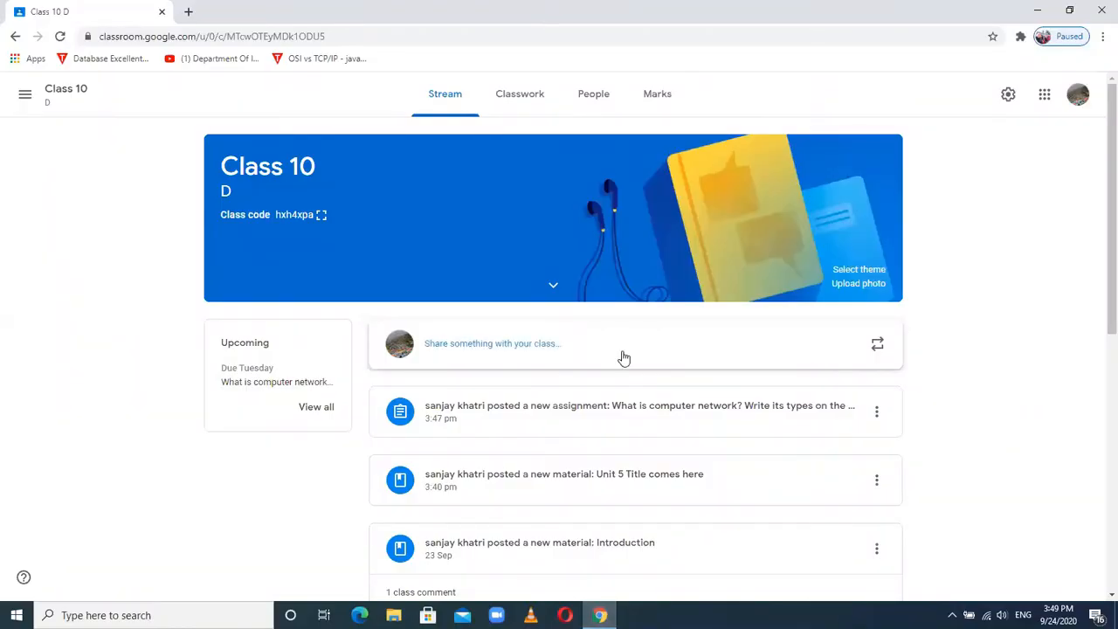
- Create a Class 10 D assignment from Classwork titled 'Unit I - Question Answer'
click(519, 99)
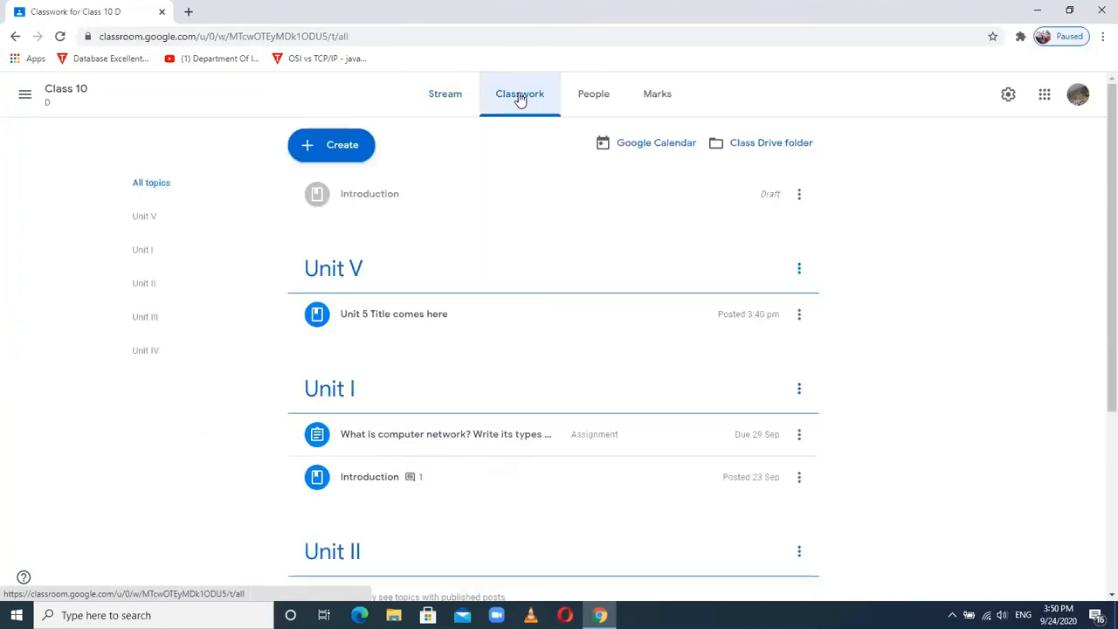
click(355, 149)
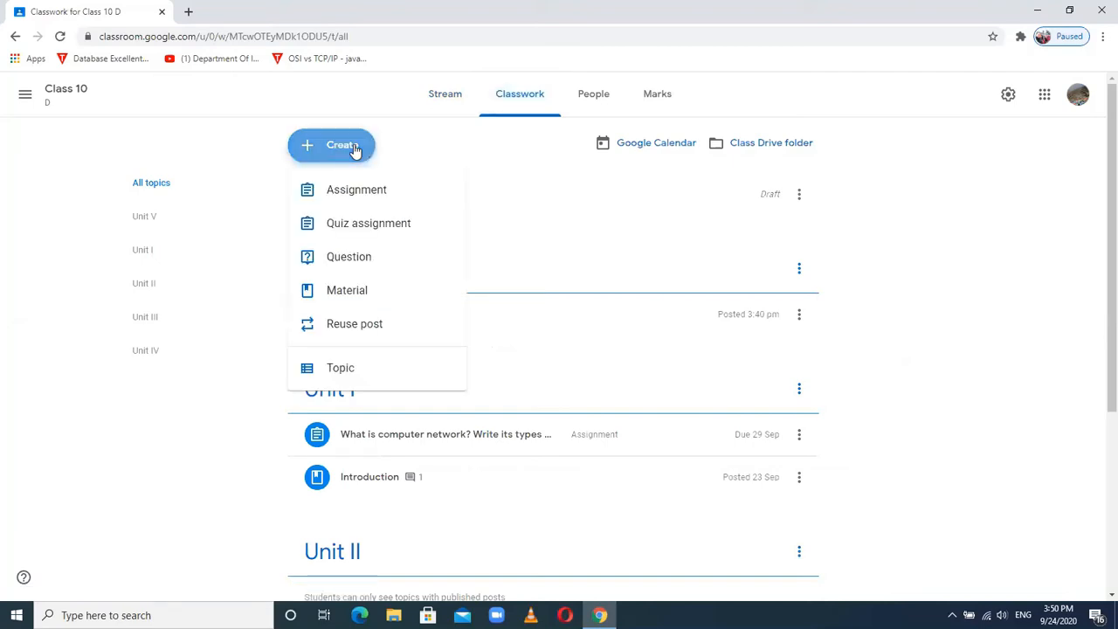
click(352, 193)
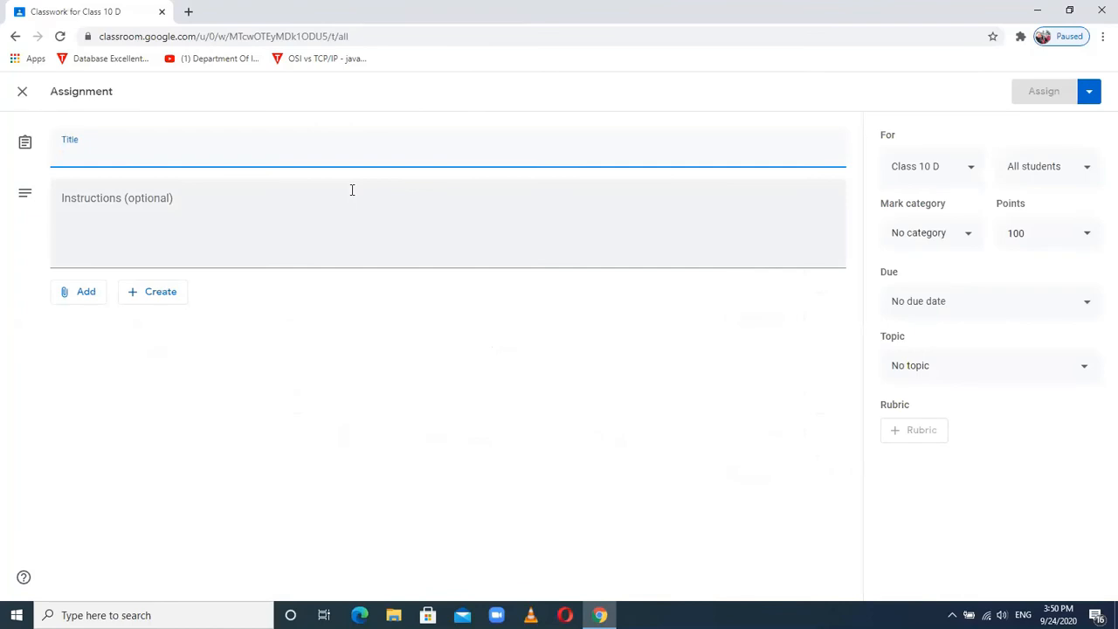
text(Unit )
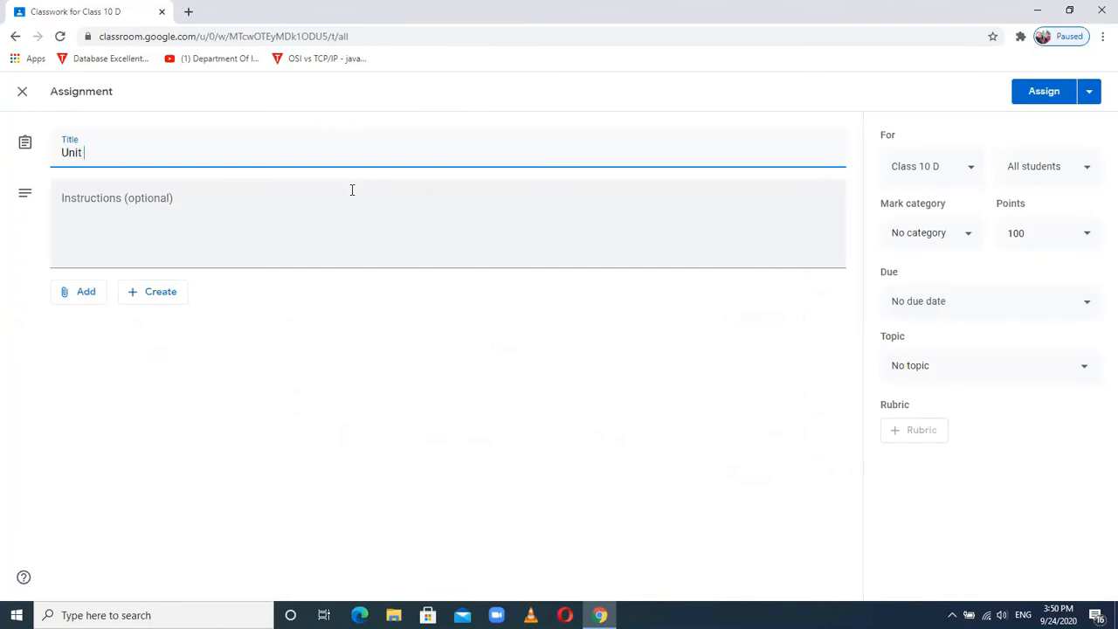
text(I - Question Answer)
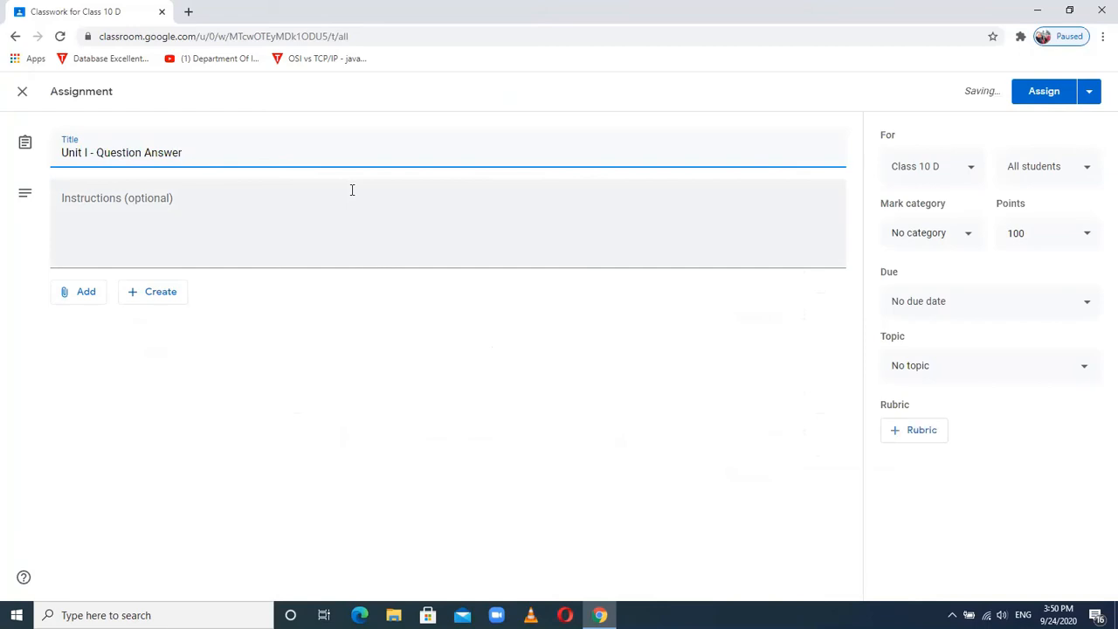
- Enter 'Attempt all questions' as the assignment's instructions
click(113, 200)
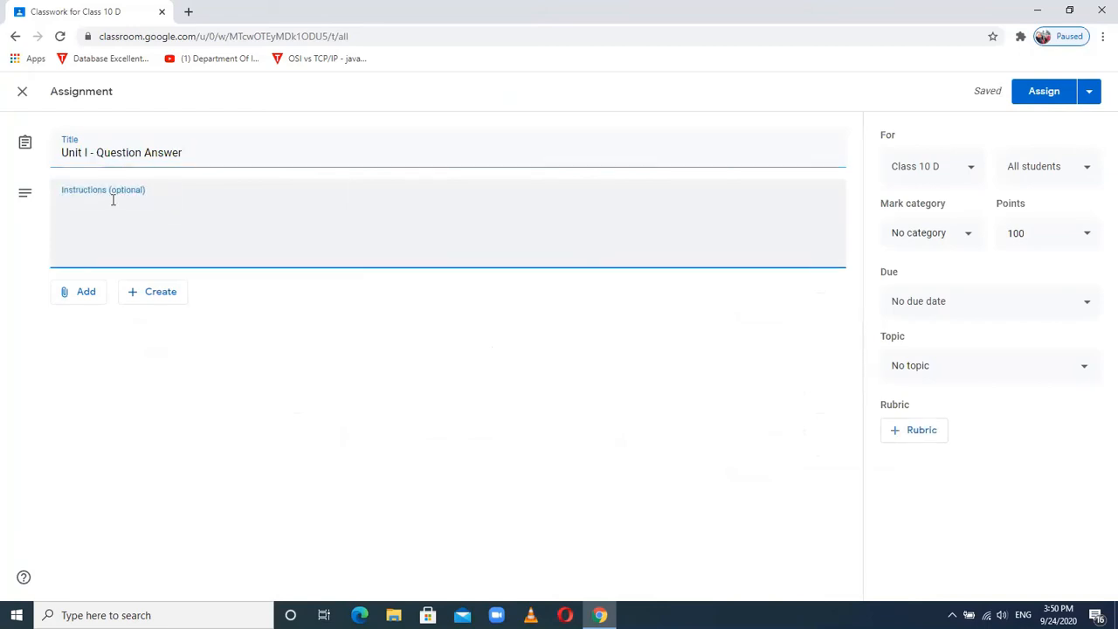
text(Attempt all questions)
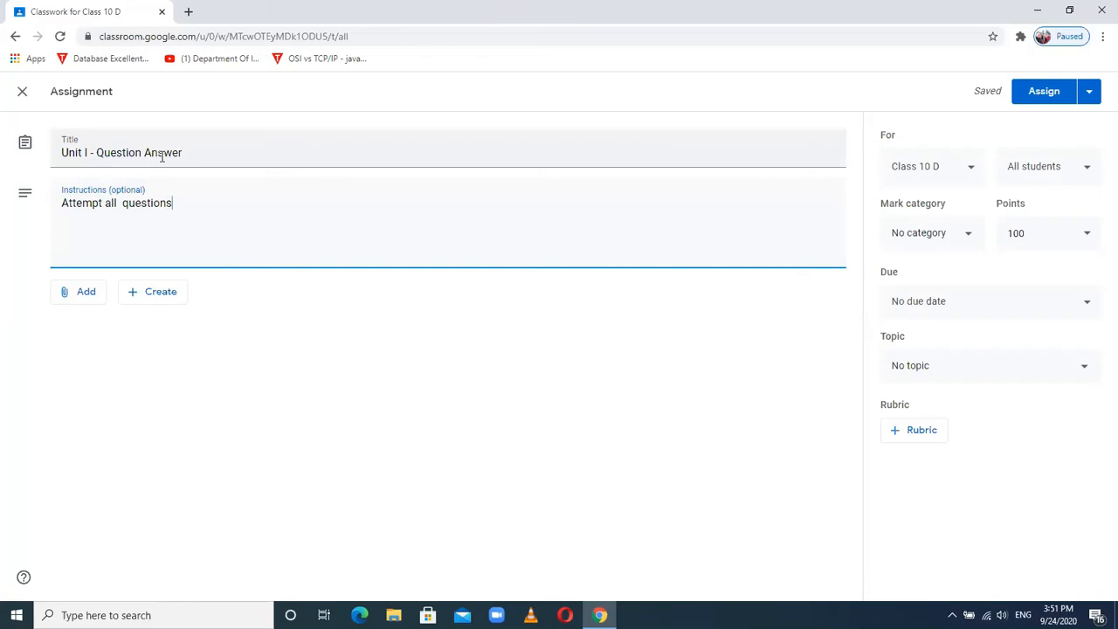
- Upload Google Classroom Part - I.png from Downloads as an assignment attachment
click(86, 295)
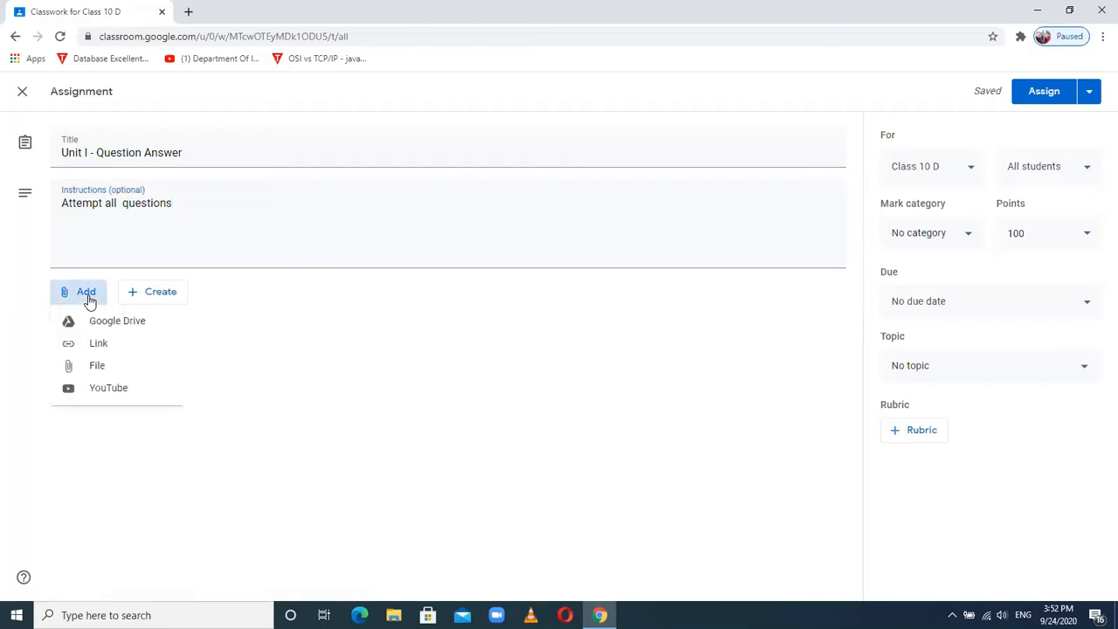
click(95, 369)
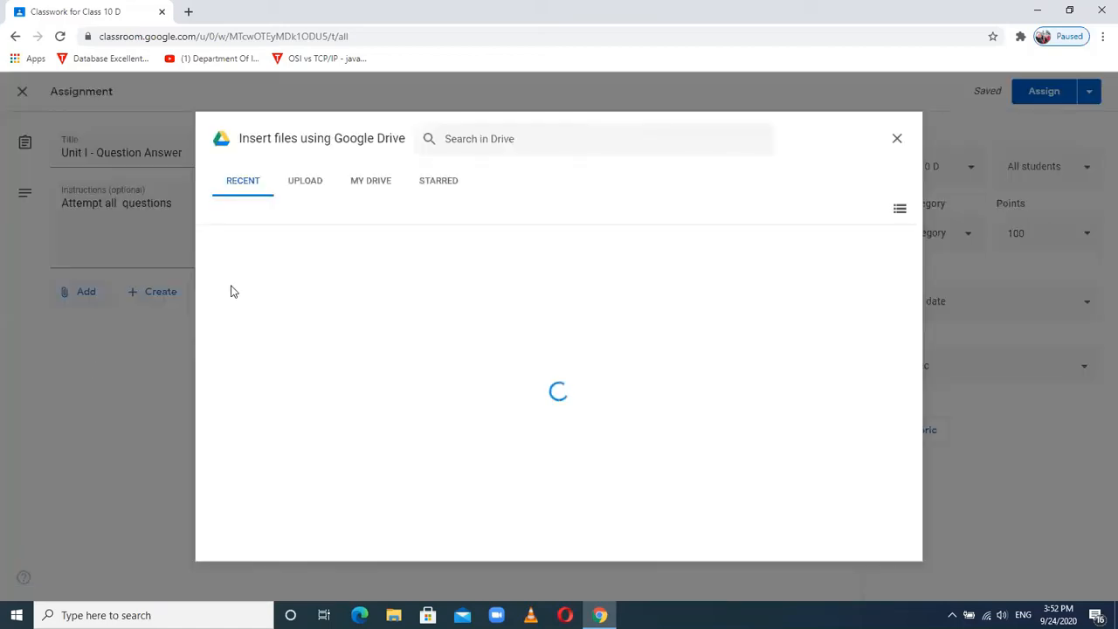
click(301, 186)
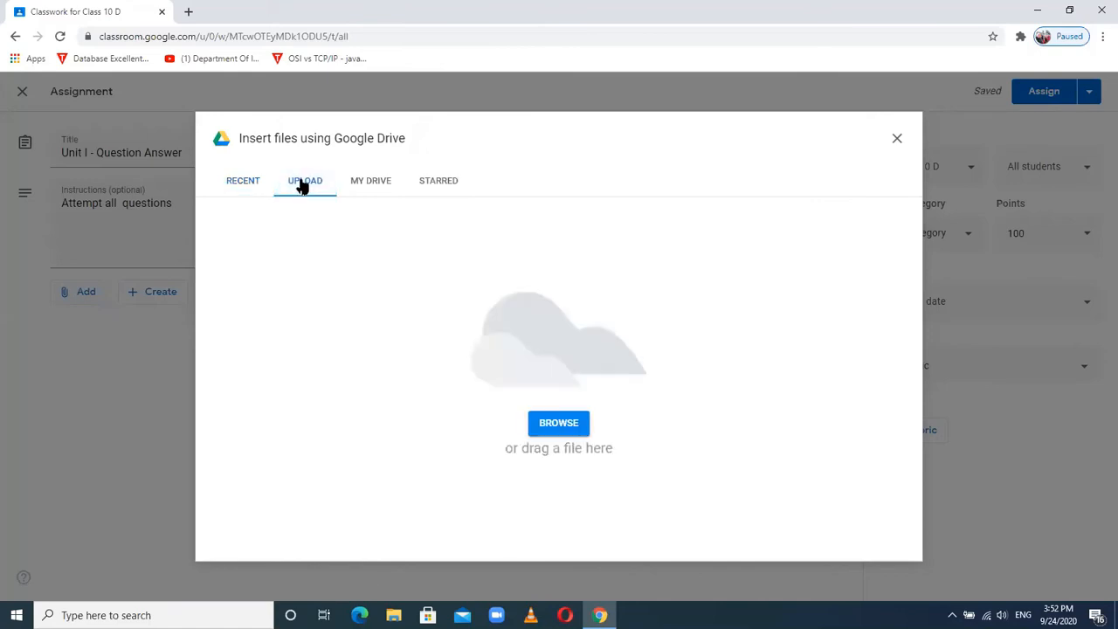
click(558, 425)
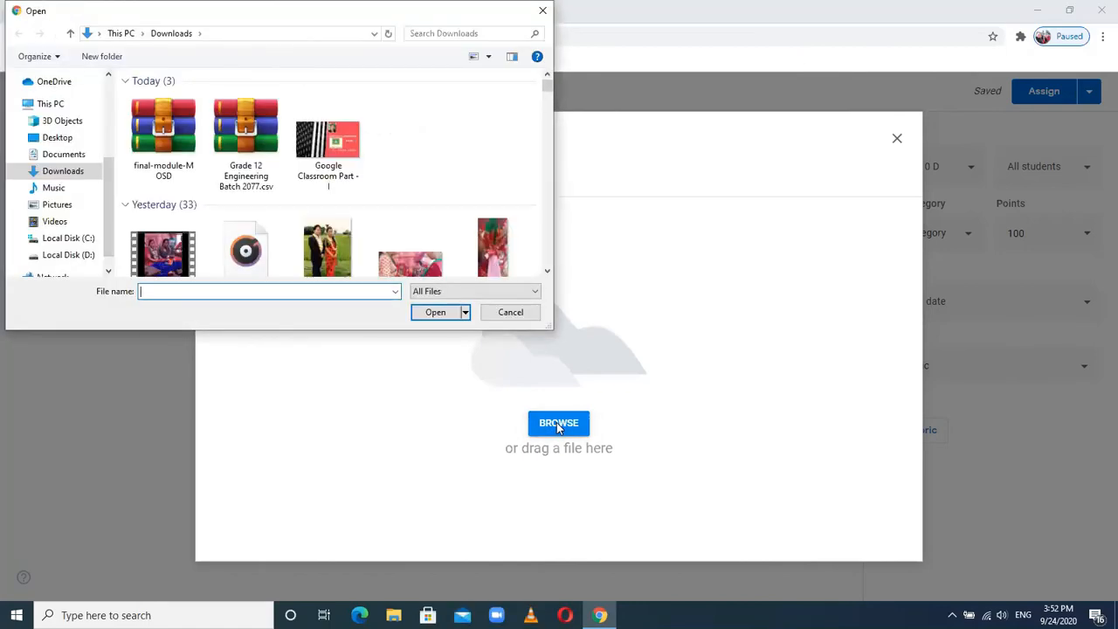
click(341, 146)
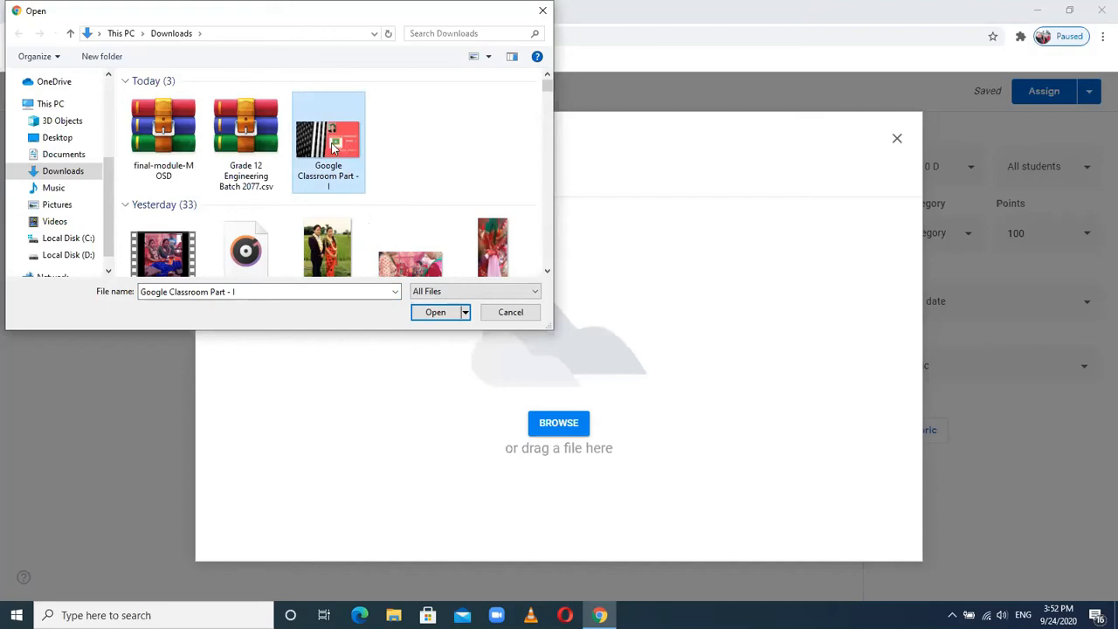
click(426, 317)
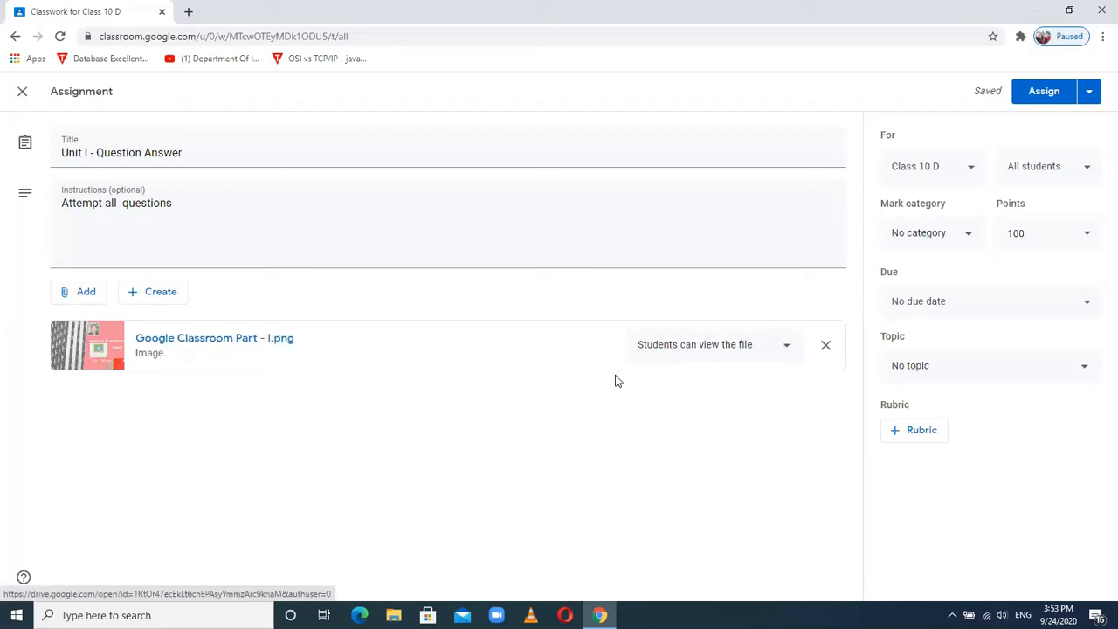
click(787, 349)
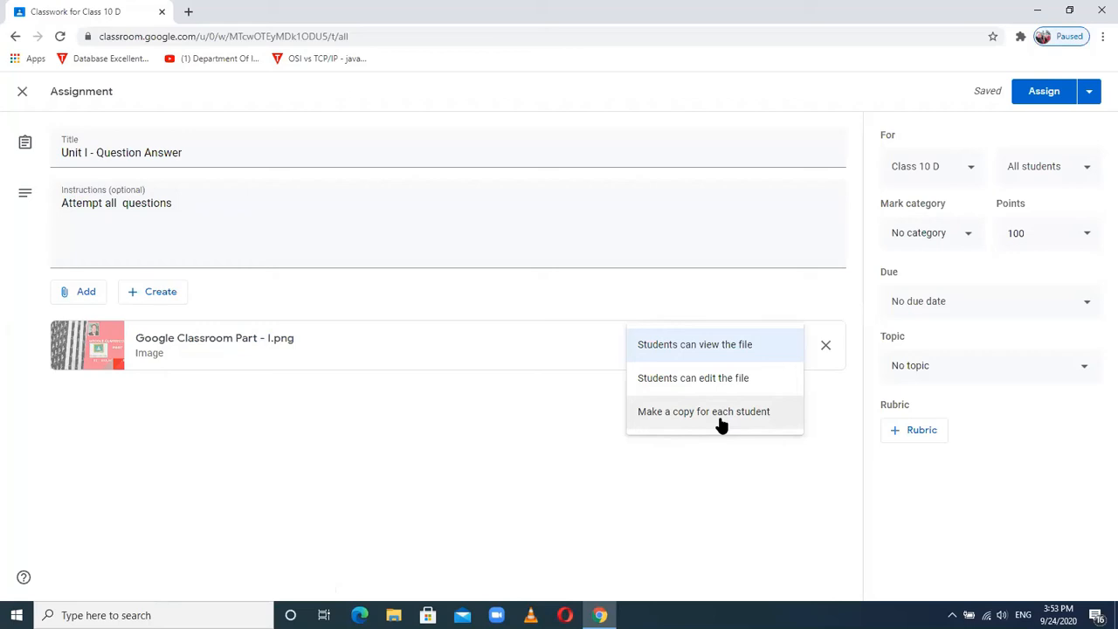
- Set the attached image's sharing to 'Students can view the file'
click(687, 349)
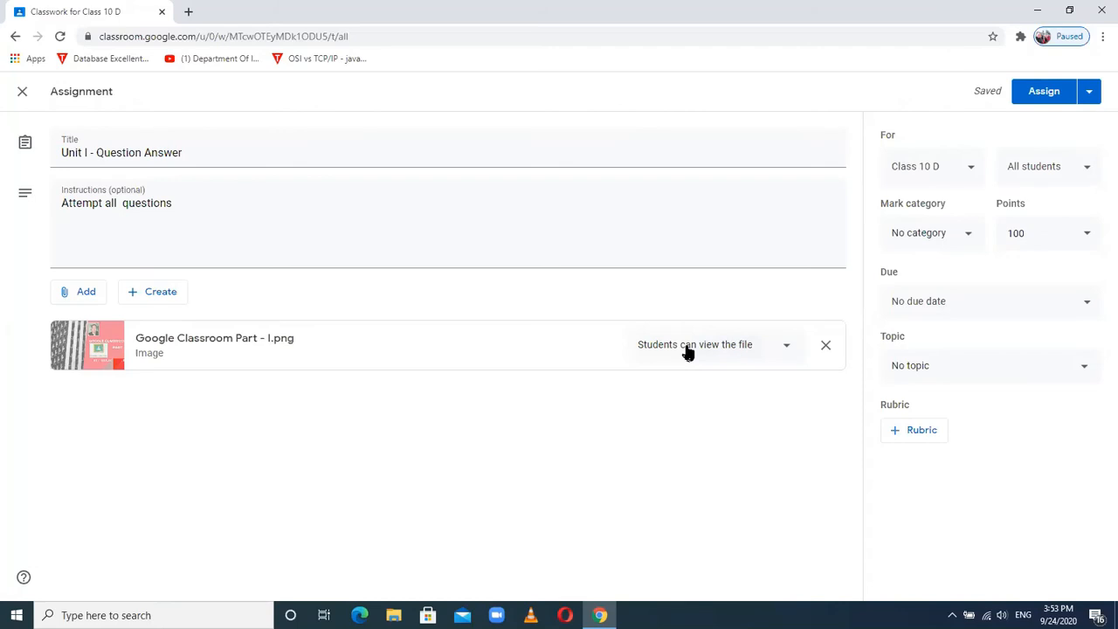
- Delete the image attachment and close the Add menu without adding anything
click(825, 346)
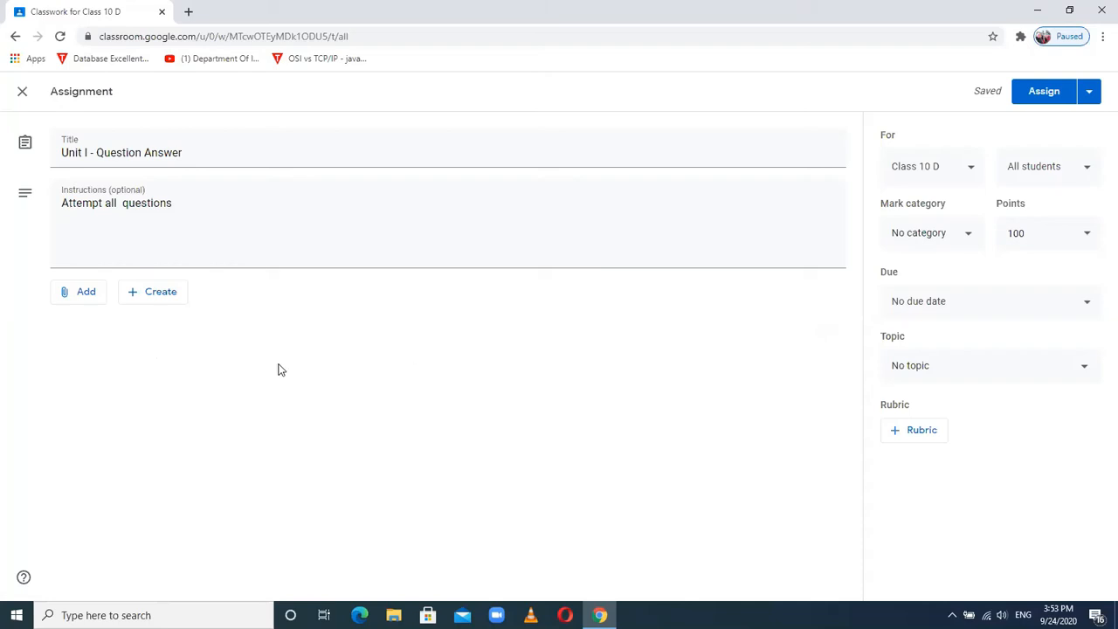
click(89, 294)
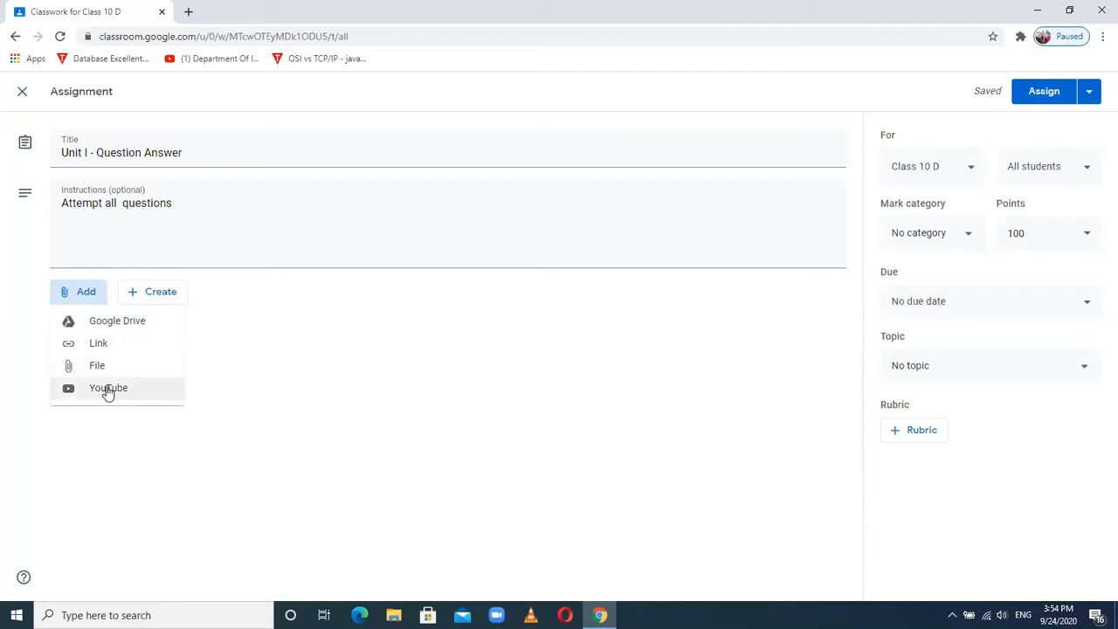
click(219, 389)
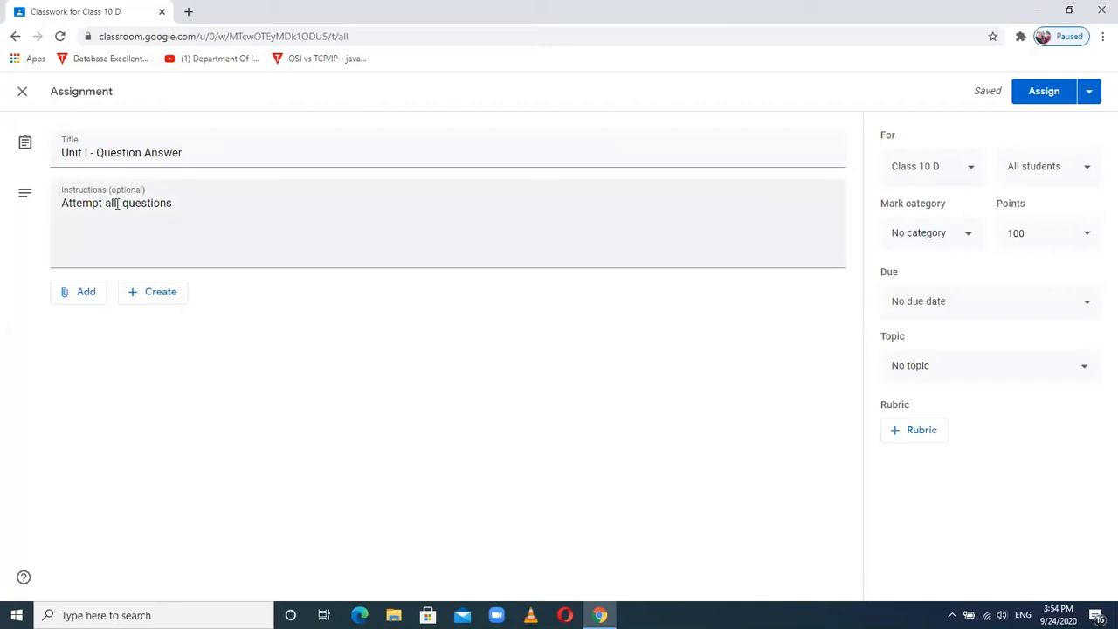
- Attach a new blank Google Doc to the assignment from the Create menu
click(158, 297)
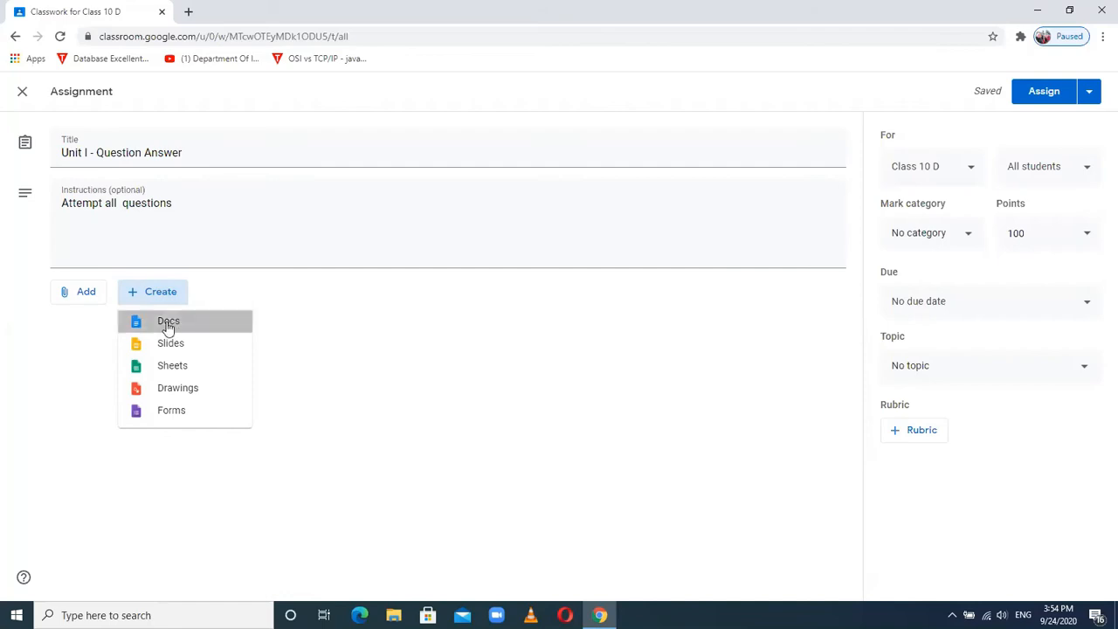
click(168, 323)
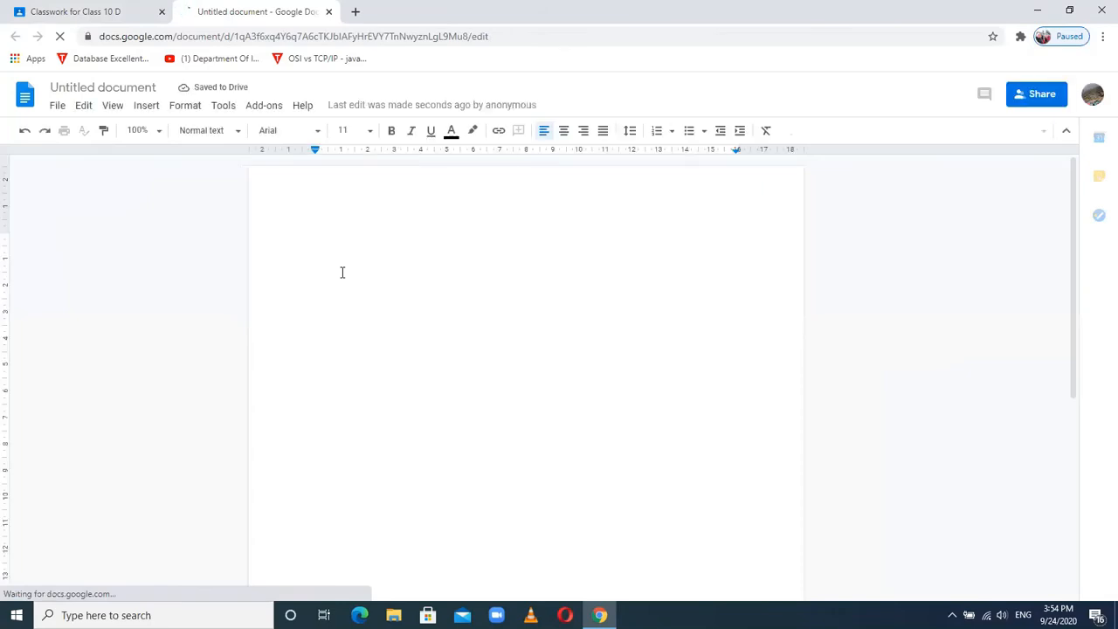
- Type numbered items 'Define computer', 'What is data?' and 'What is information?'
text(1. )
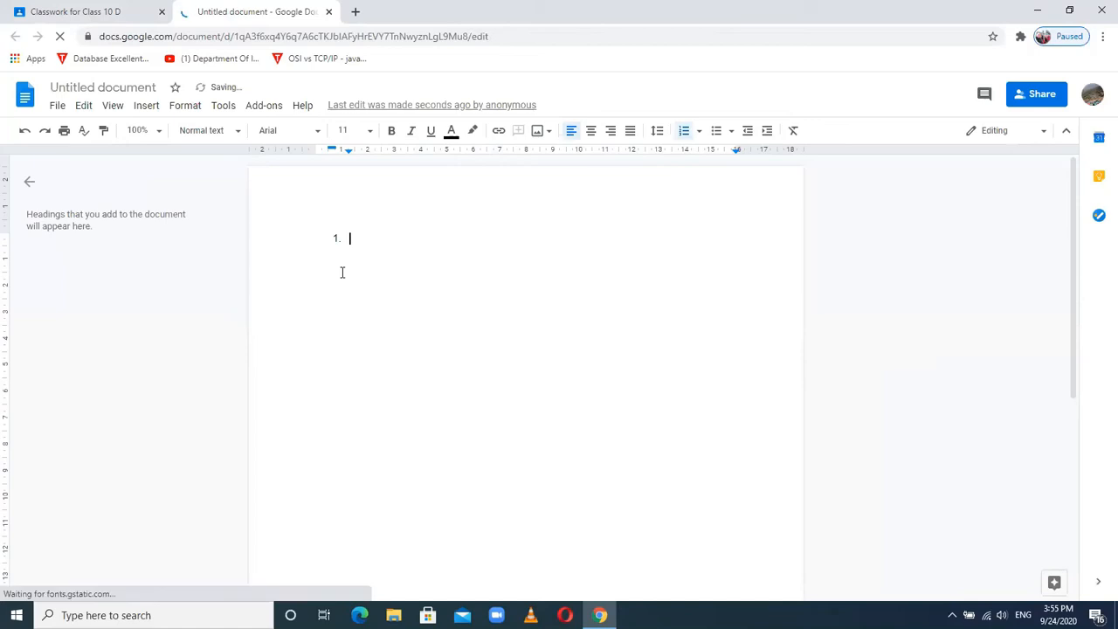
text(Define computer)
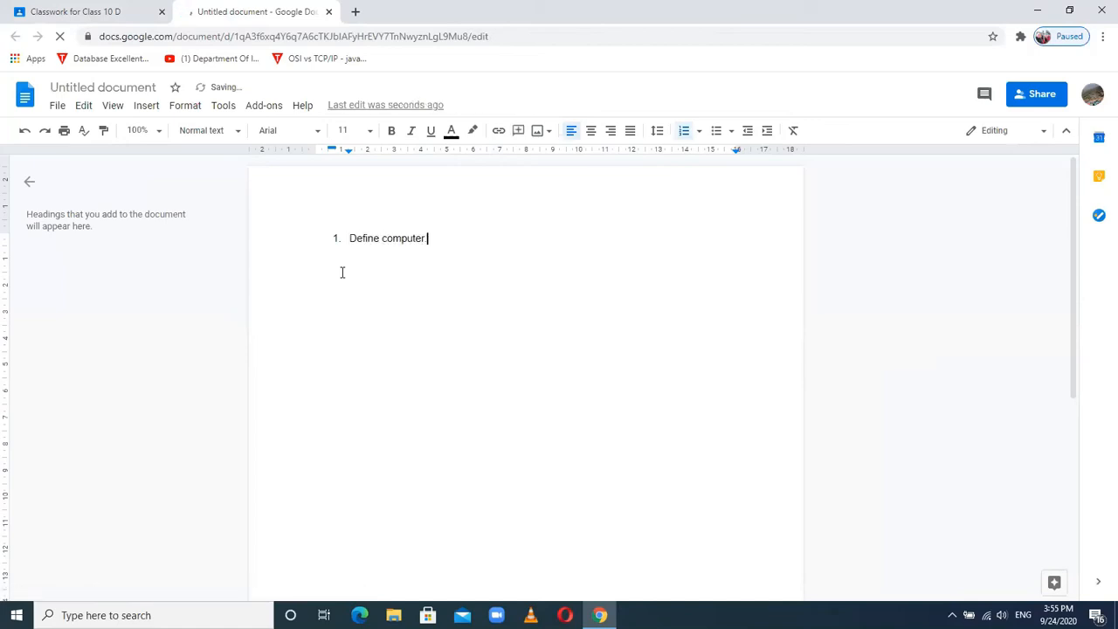
key(Return)
text(What is data?)
key(Return)
text(What is )
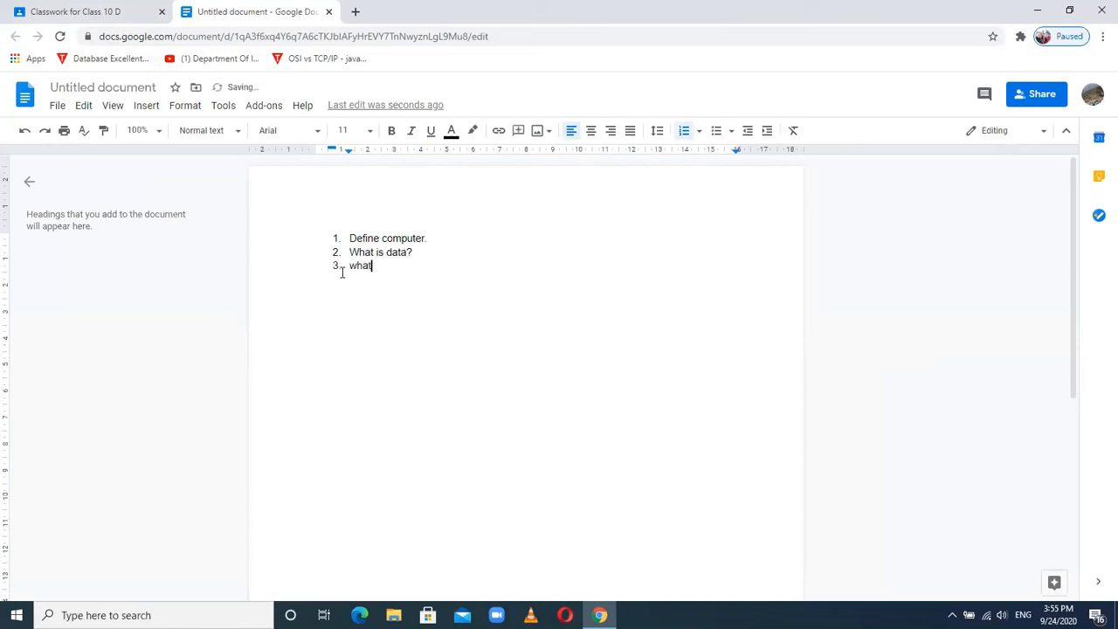
text(ifroma)
key(BackSpace)
key(BackSpace)
key(BackSpace)
key(BackSpace)
text(o)
key(BackSpace)
key(BackSpace)
text(nformation?)
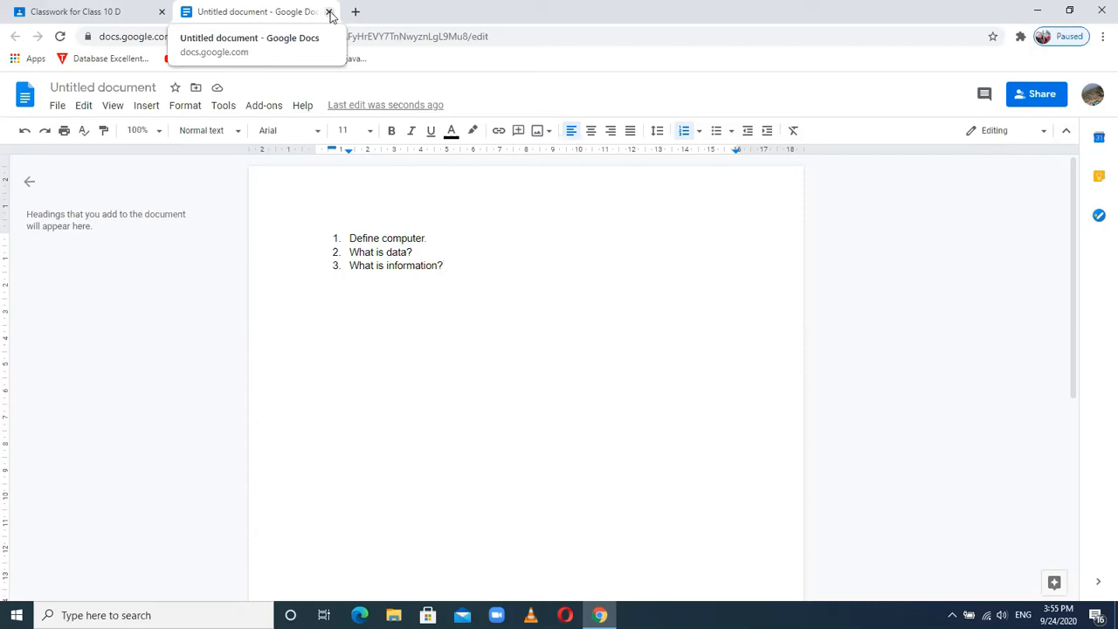
click(77, 87)
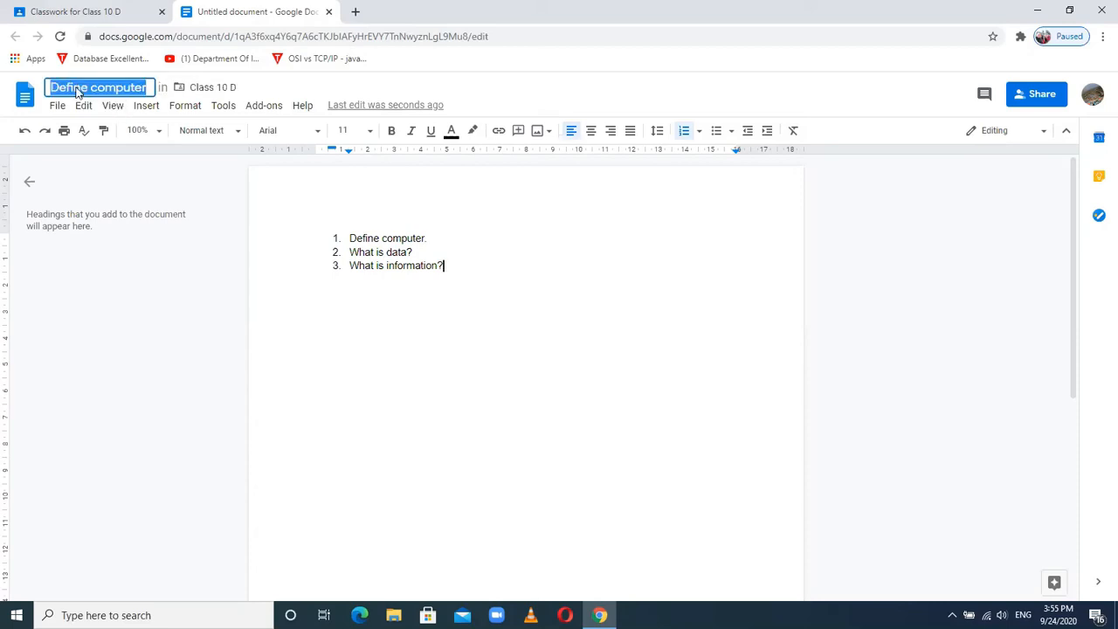
text(Unit  Wues)
key(BackSpace)
key(BackSpace)
key(BackSpace)
key(BackSpace)
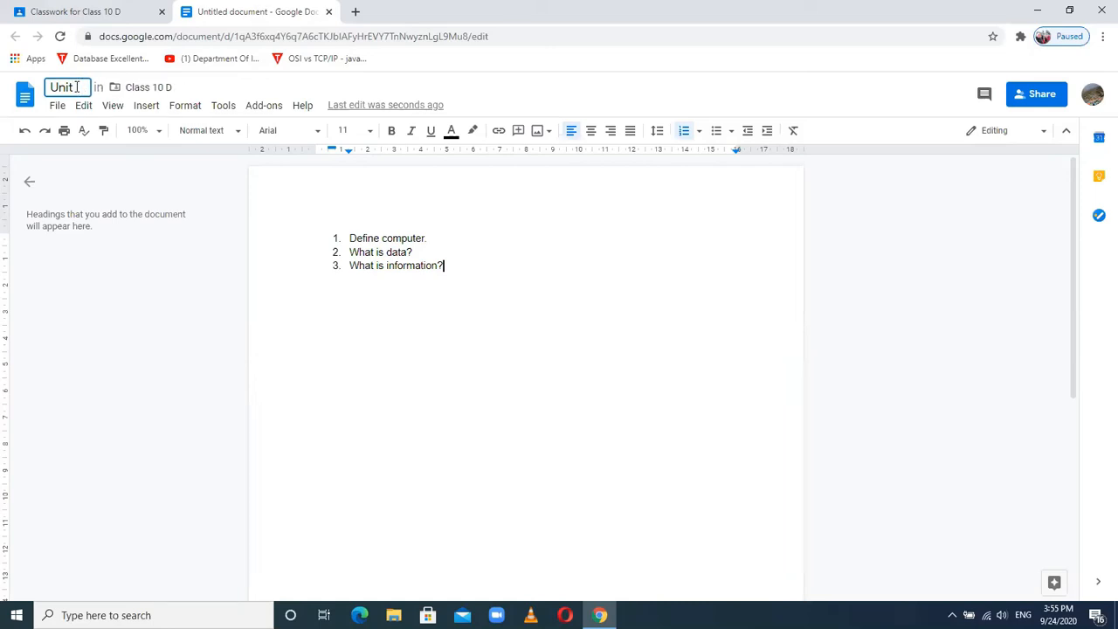
text(question answer)
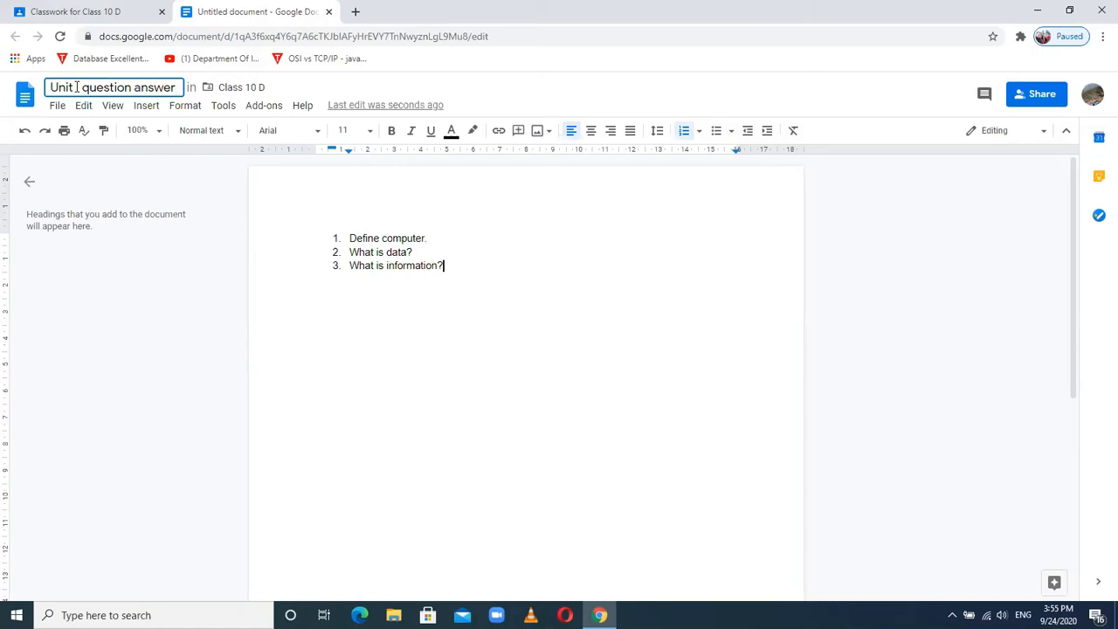
key(BackSpace)
key(BackSpace)
key(BackSpace)
key(BackSpace)
key(BackSpace)
key(BackSpace)
key(BackSpace)
key(BackSpace)
key(BackSpace)
key(BackSpace)
key(BackSpace)
key(BackSpace)
key(BackSpace)
key(BackSpace)
key(BackSpace)
key(BackSpace)
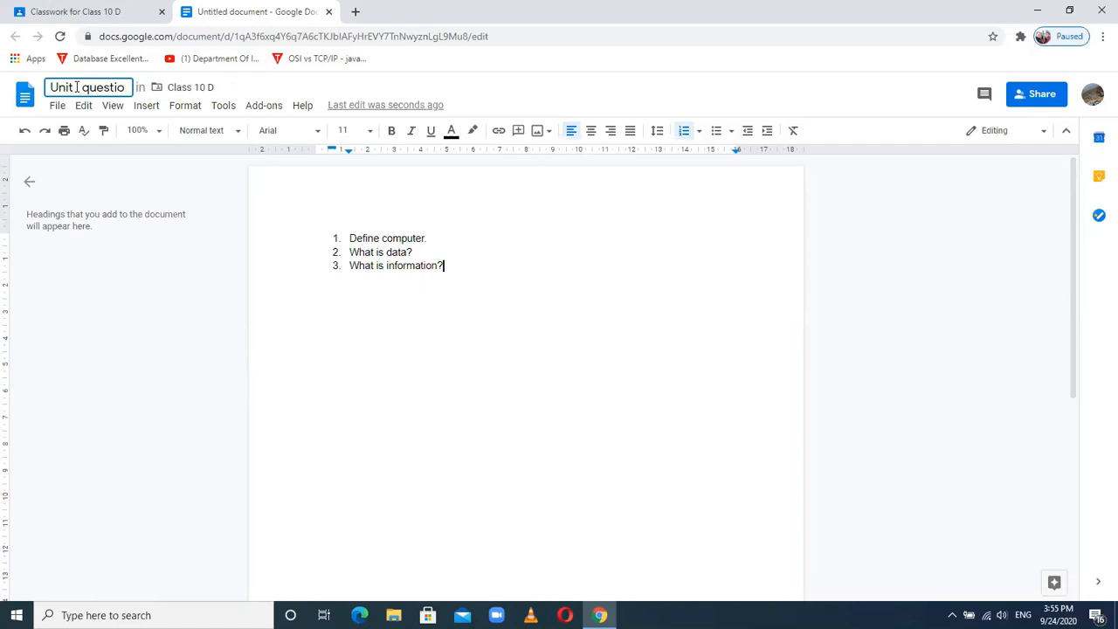
key(BackSpace)
key(BackSpace)
key(BackSpace)
key(BackSpace)
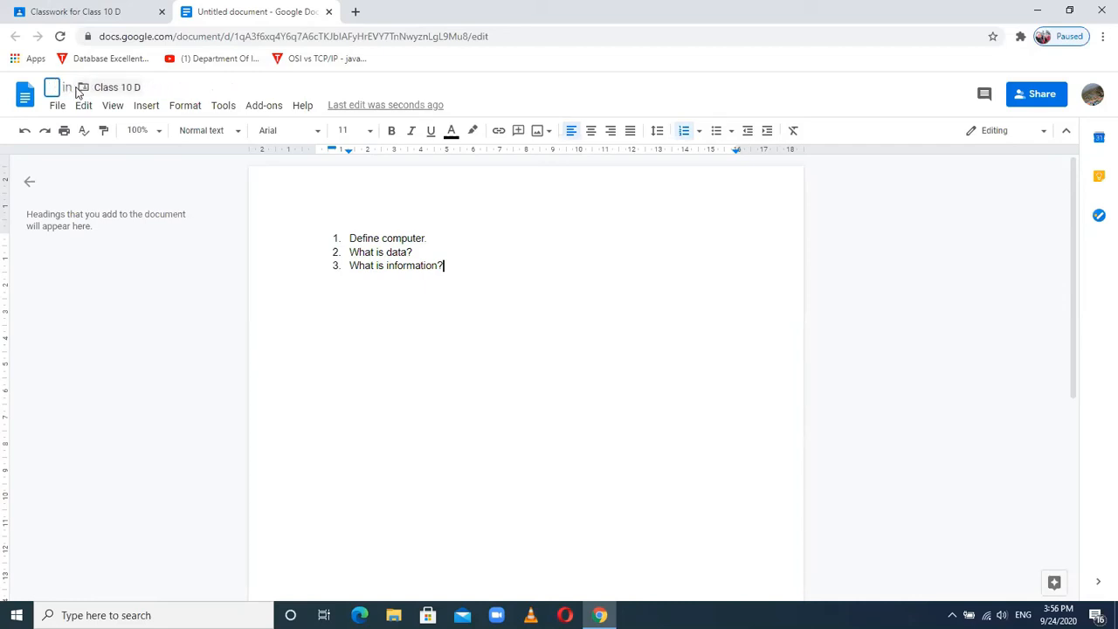
click(502, 279)
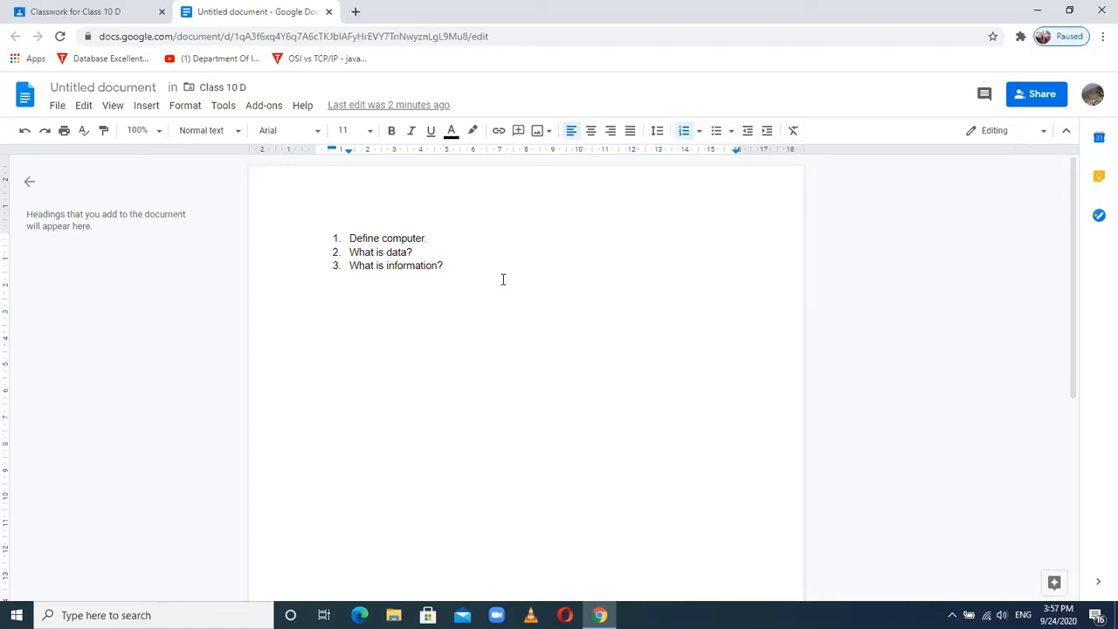
- Turn on voice typing, dictate item 4 'Who is known as father of computer?', start item 5
click(225, 106)
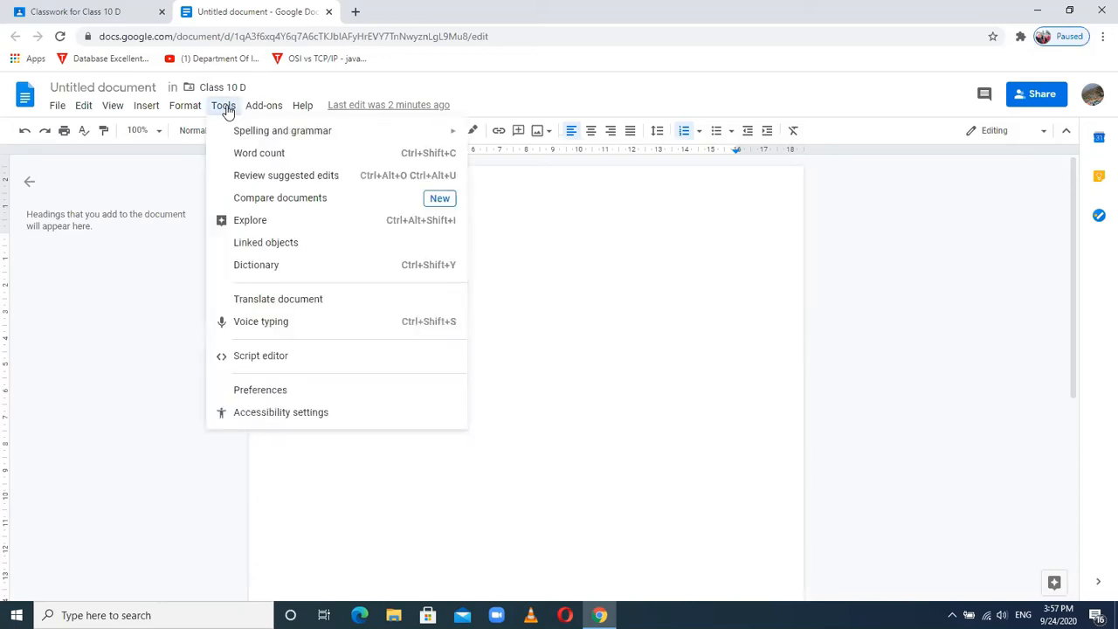
click(257, 323)
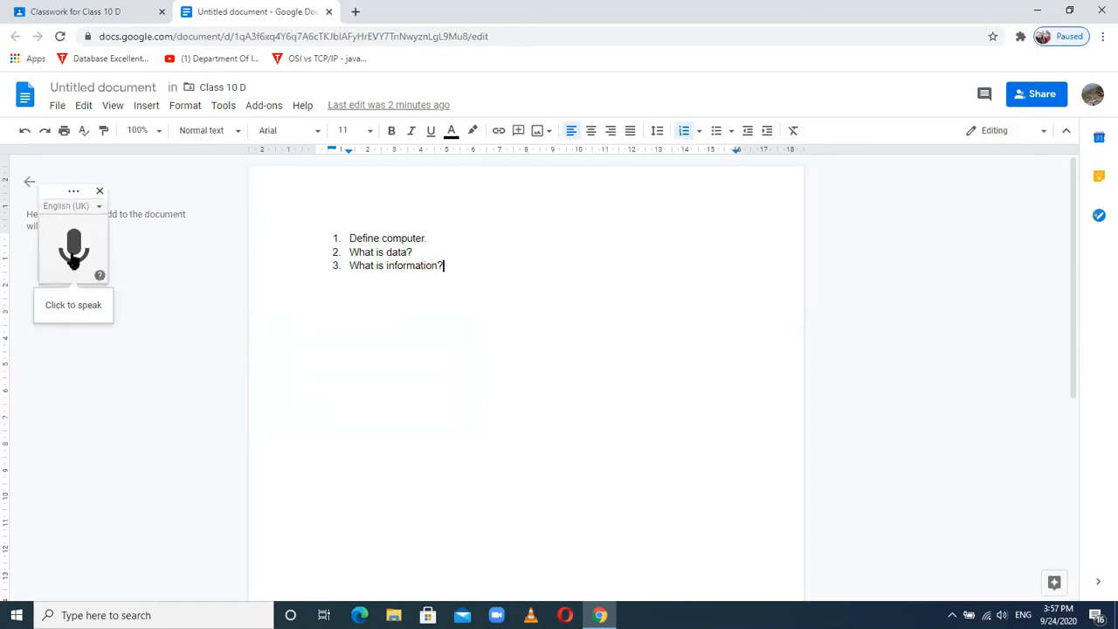
key(Return)
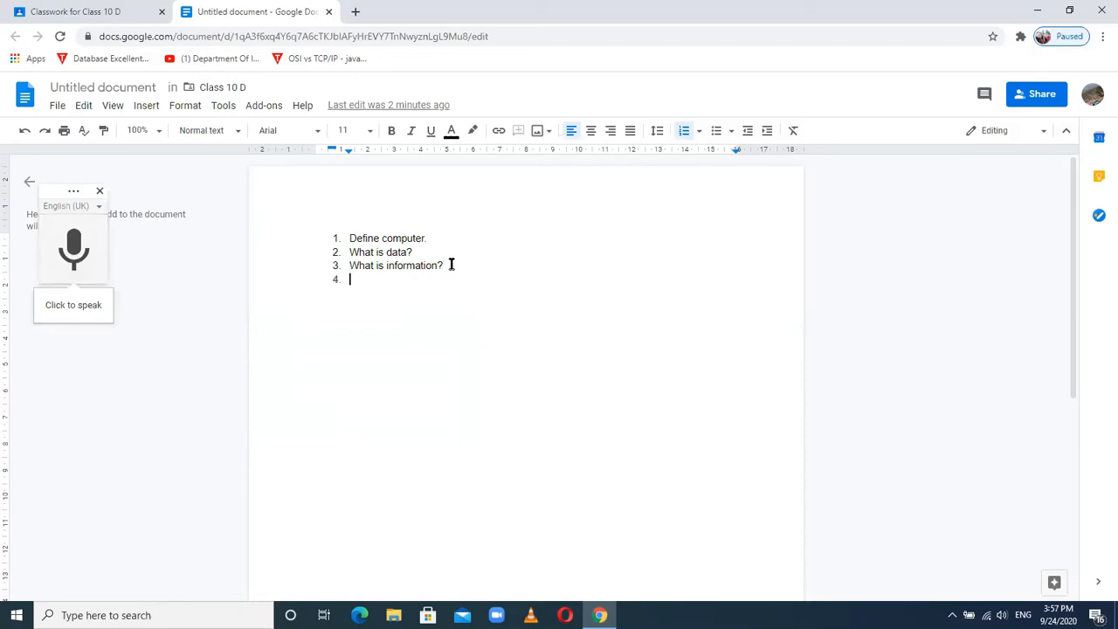
click(74, 247)
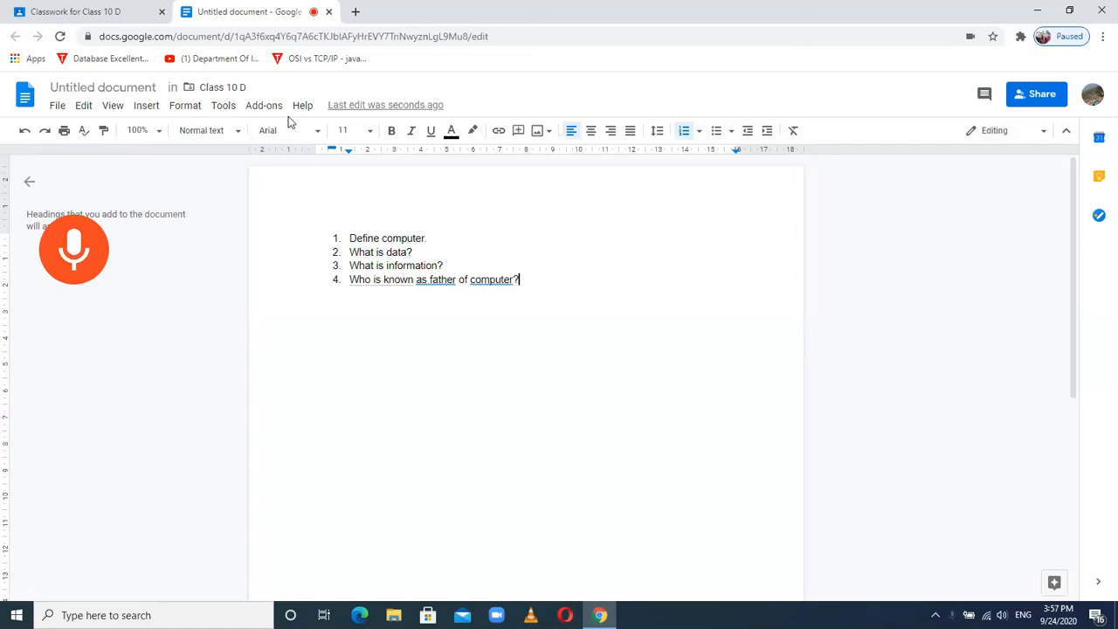
click(70, 250)
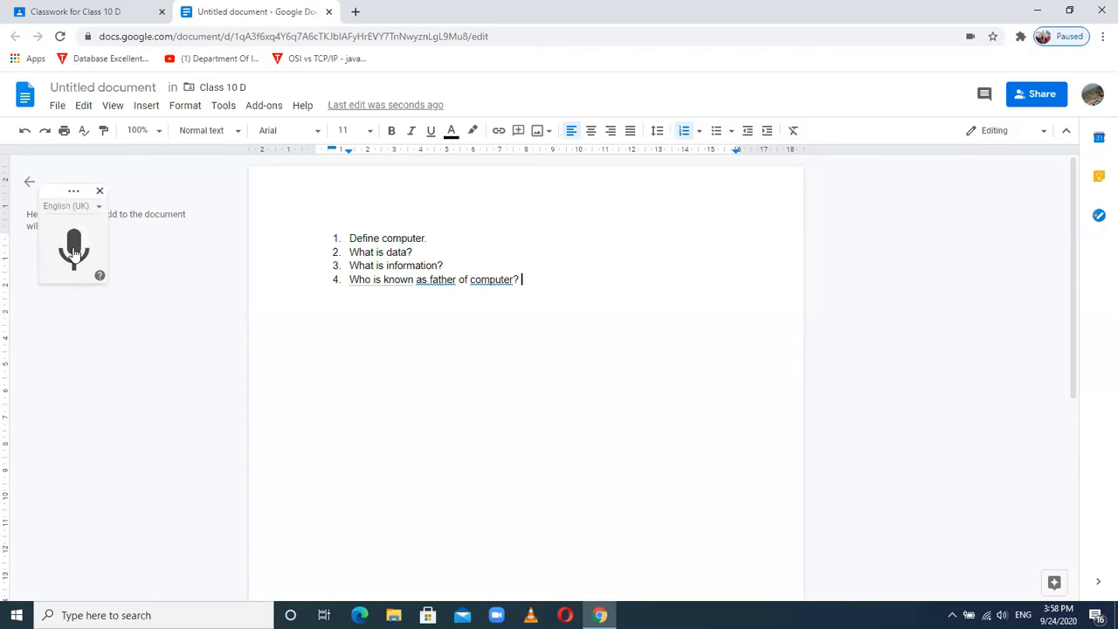
key(Return)
- Switch the voice typing language to Nepali (नेपाली)
click(100, 208)
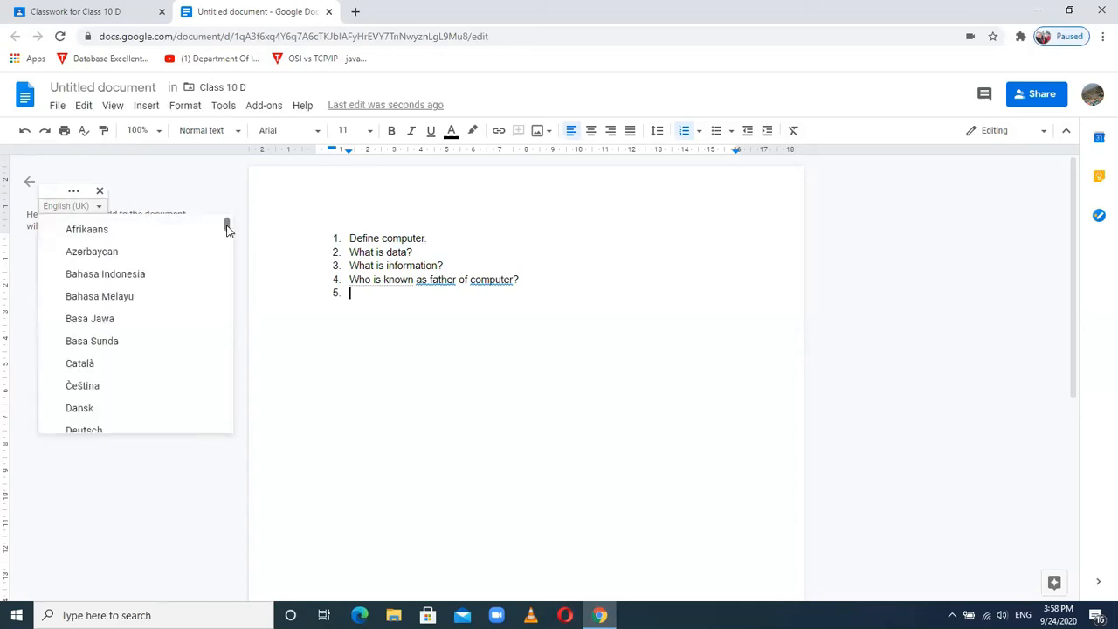
drag(227, 225, 225, 389)
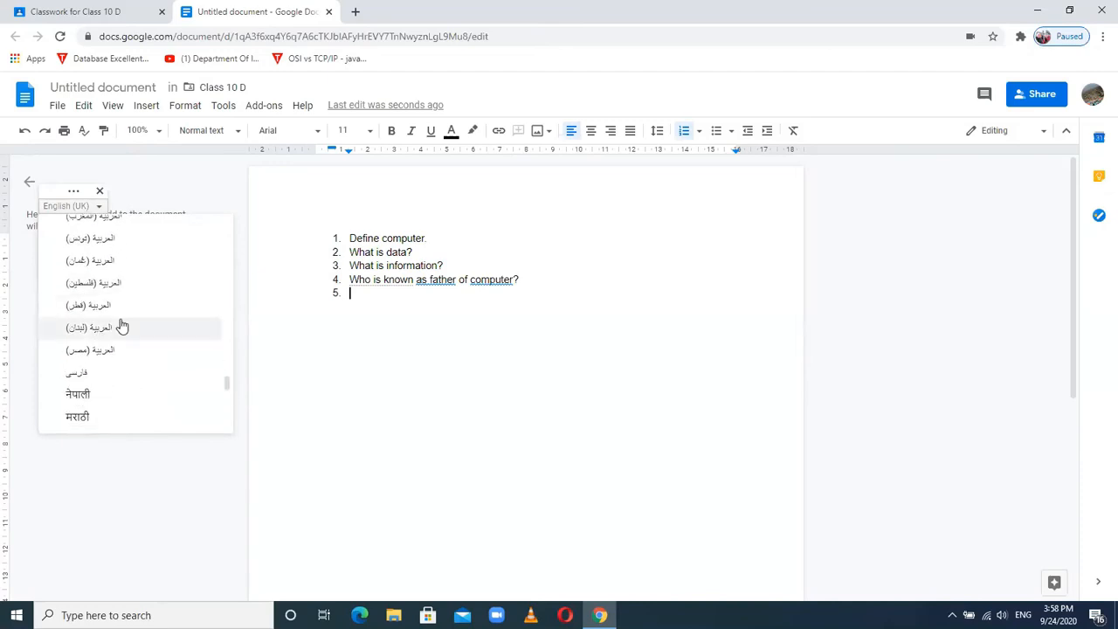
click(86, 398)
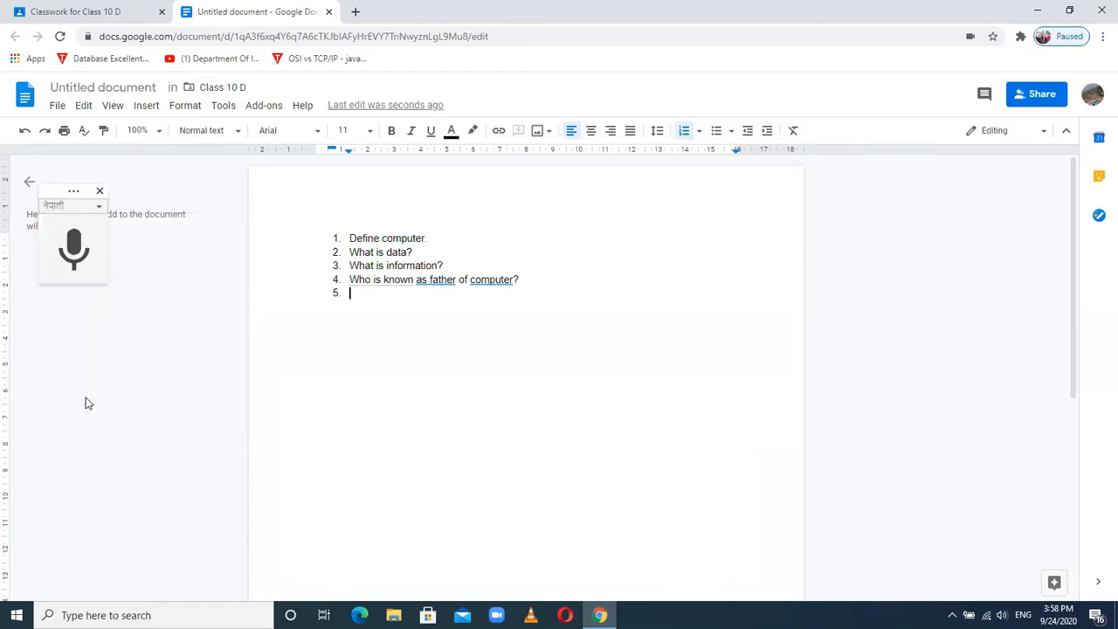
- Dictate 'कम्प्युटर भनेको के हो?' as item 5 and a long Nepali passage as item 6
click(74, 242)
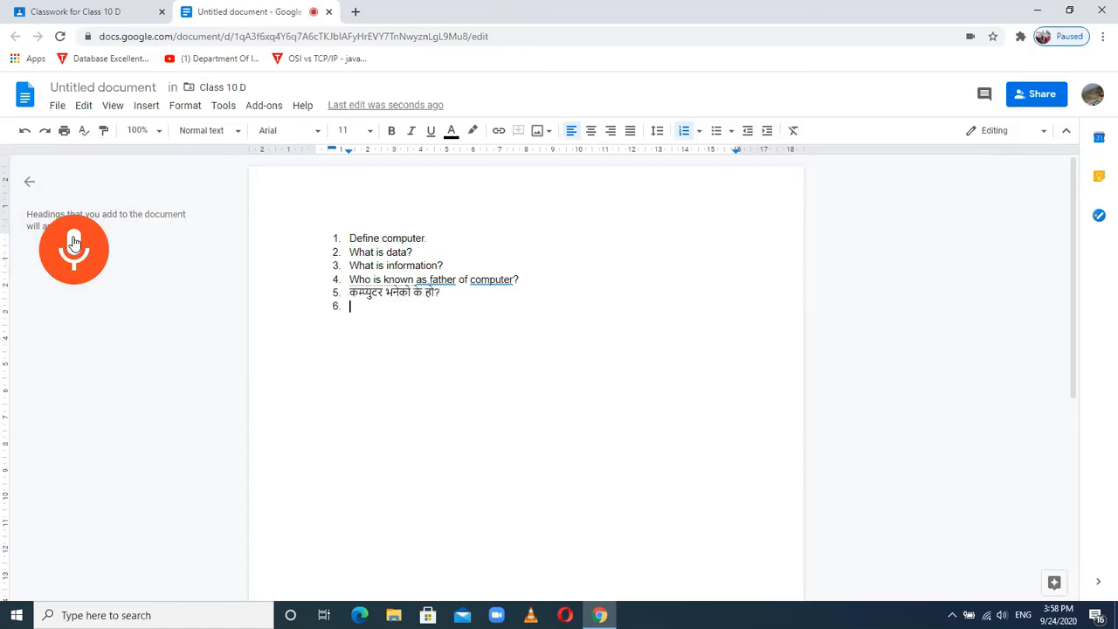
click(75, 253)
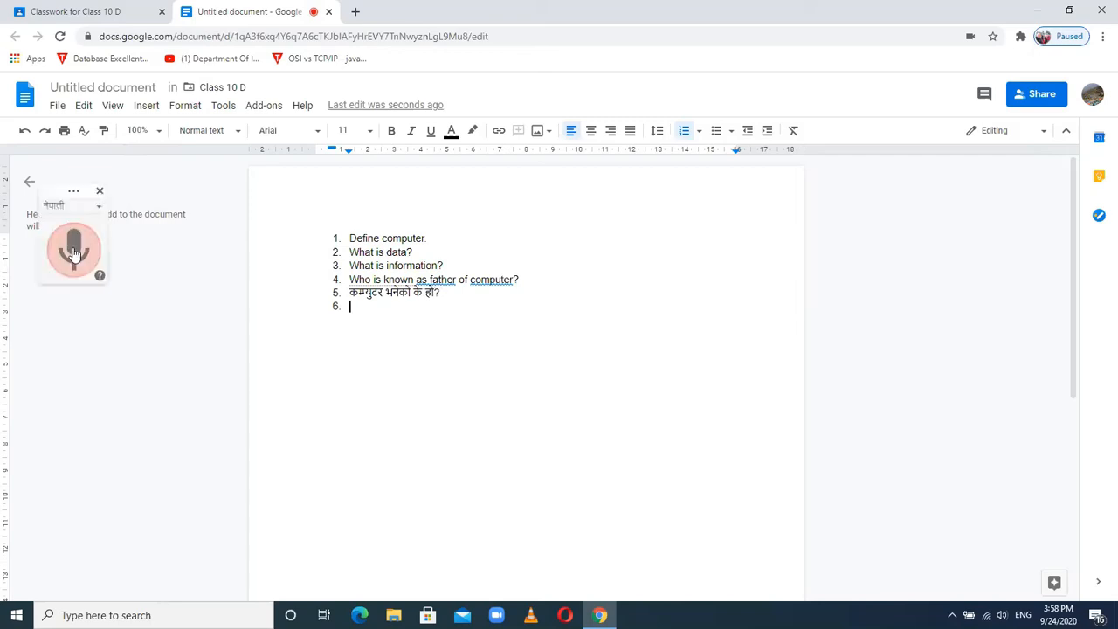
click(75, 253)
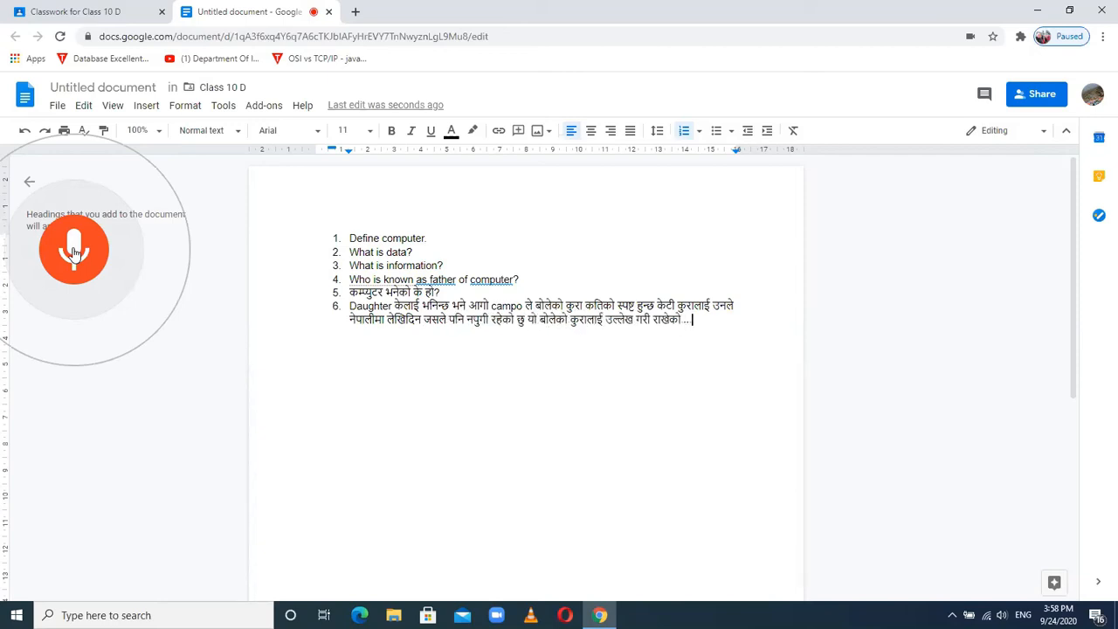
click(75, 254)
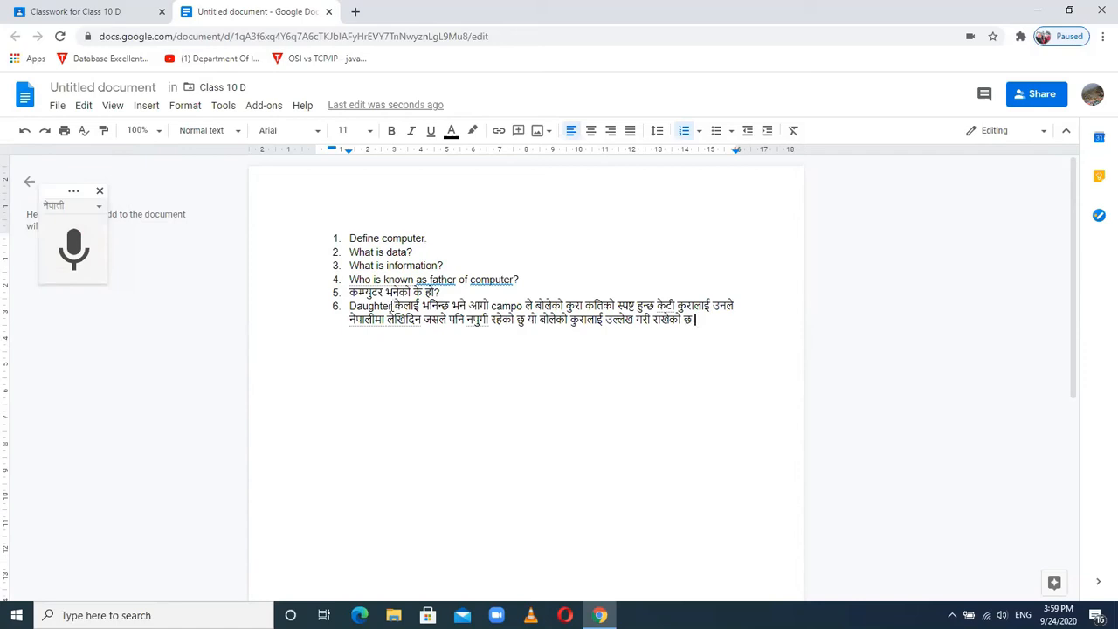
- Correct 'Daughter' to 'Data' at the start of item 6 and begin item 7
key(BackSpace)
key(BackSpace)
key(BackSpace)
key(BackSpace)
key(BackSpace)
key(BackSpace)
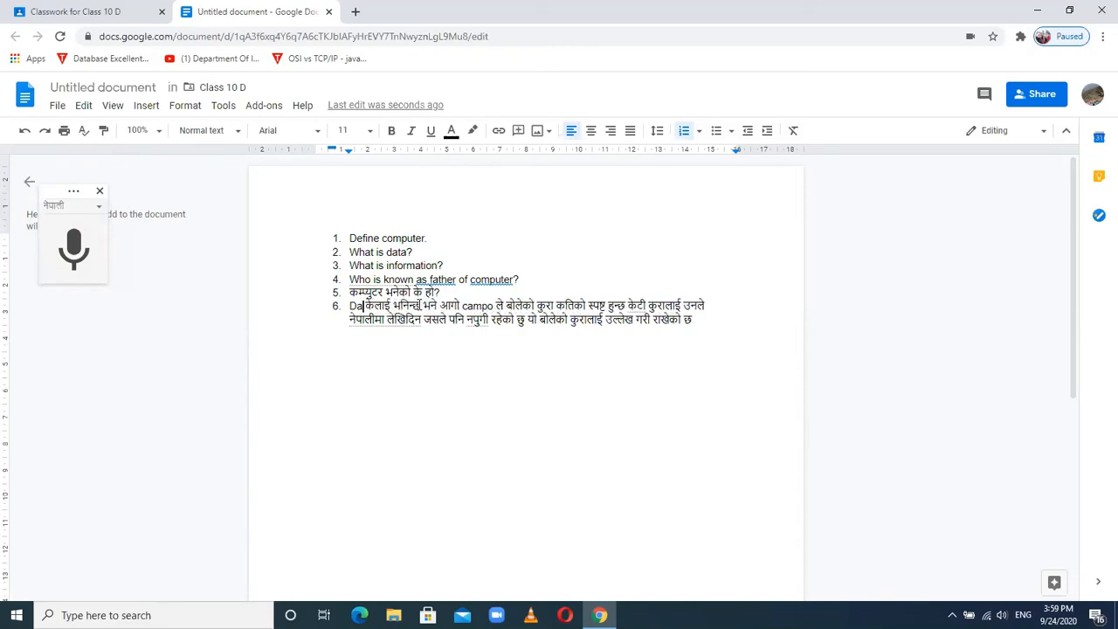
text(ta)
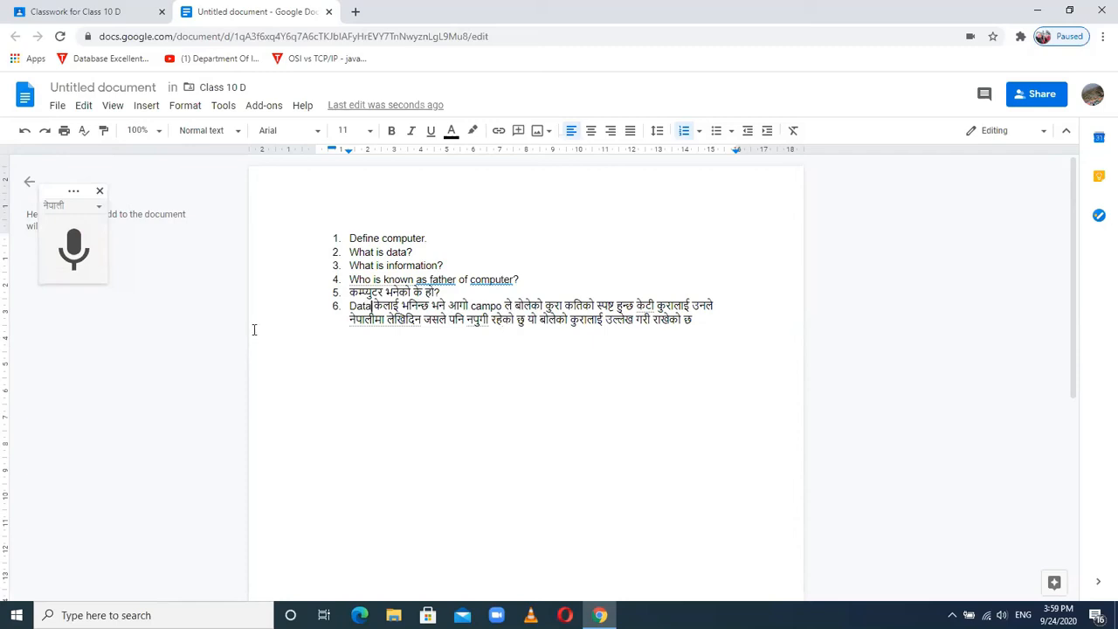
key(Return)
- Dictate the Nepali question about data as item 7, remove the extra trailing words, and close the document
click(76, 249)
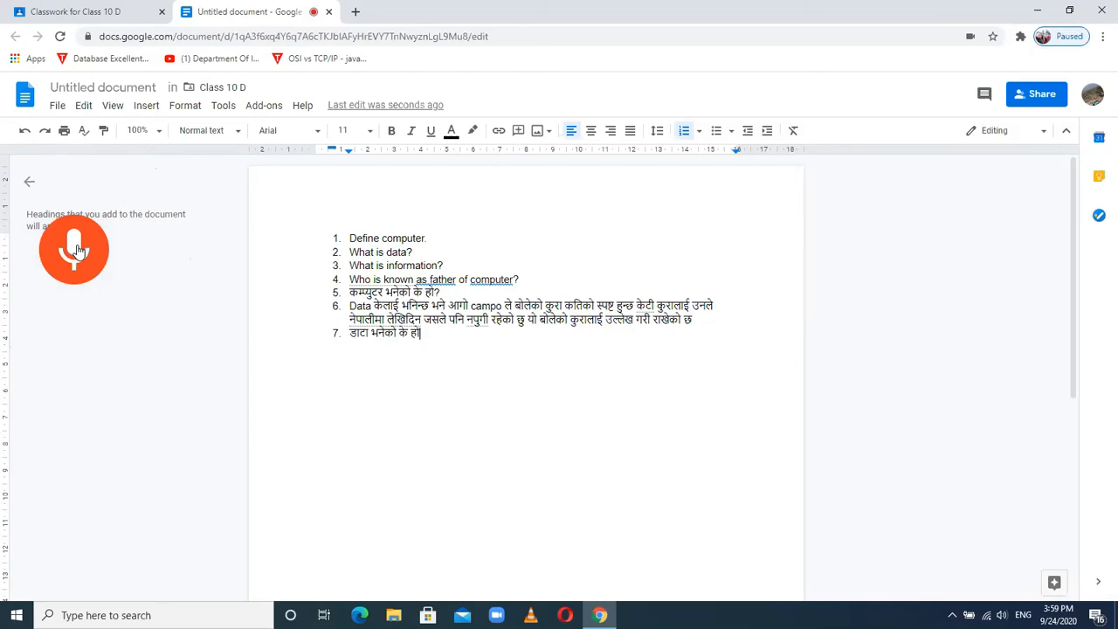
click(77, 251)
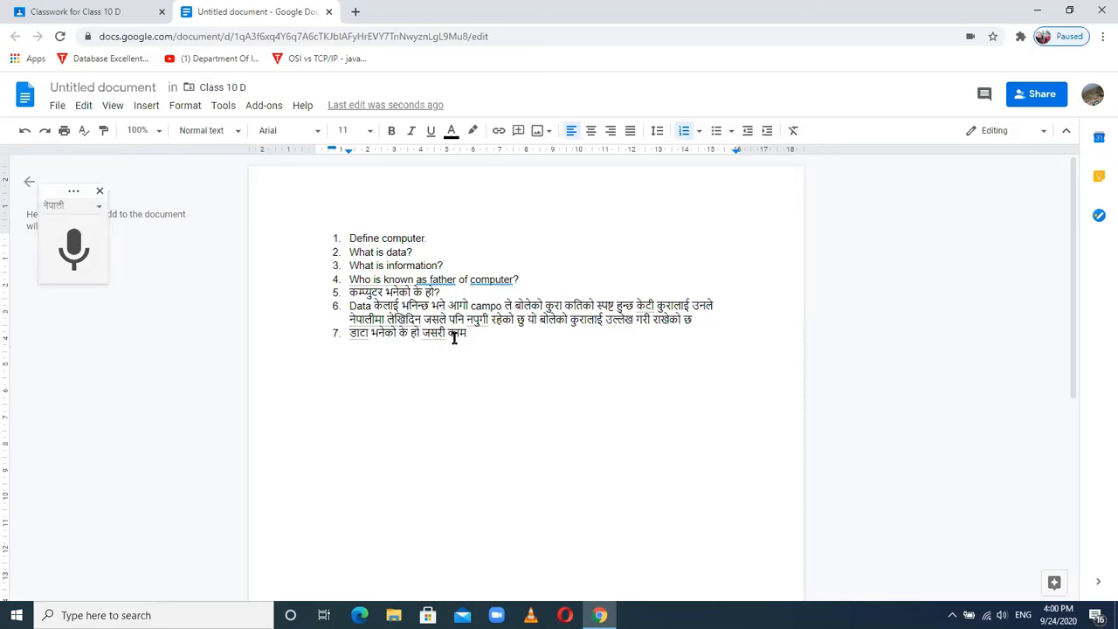
key(BackSpace)
key(BackSpace)
key(BackSpace)
key(BackSpace)
key(BackSpace)
key(BackSpace)
key(BackSpace)
key(BackSpace)
click(329, 12)
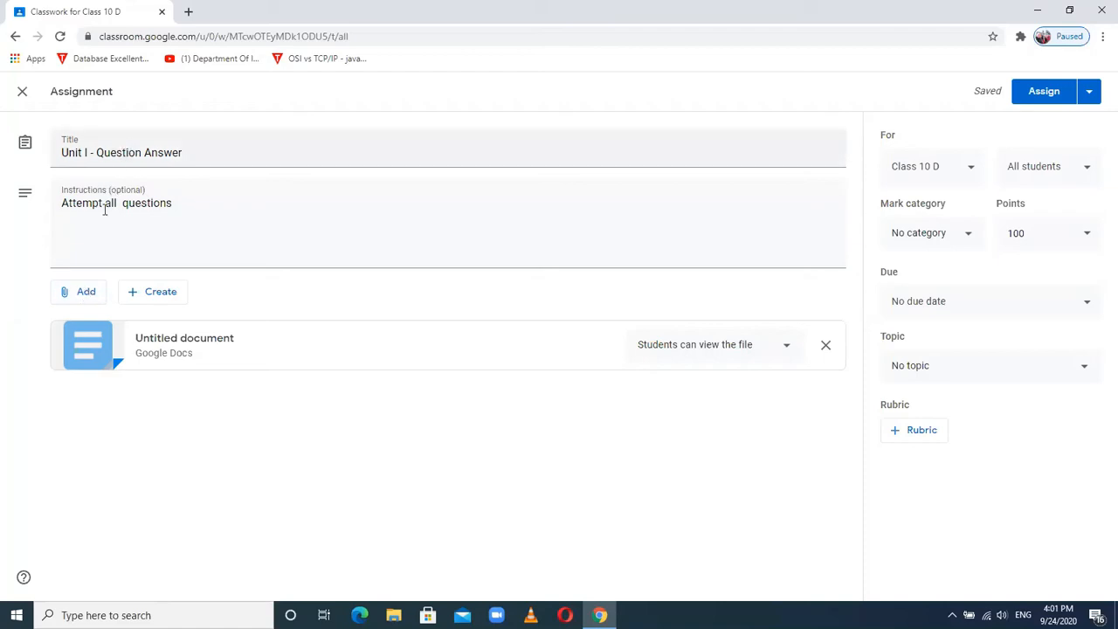
- Check the Add menu, then show the Create choices: Docs, Slides, Sheets, Drawings and Forms
click(88, 301)
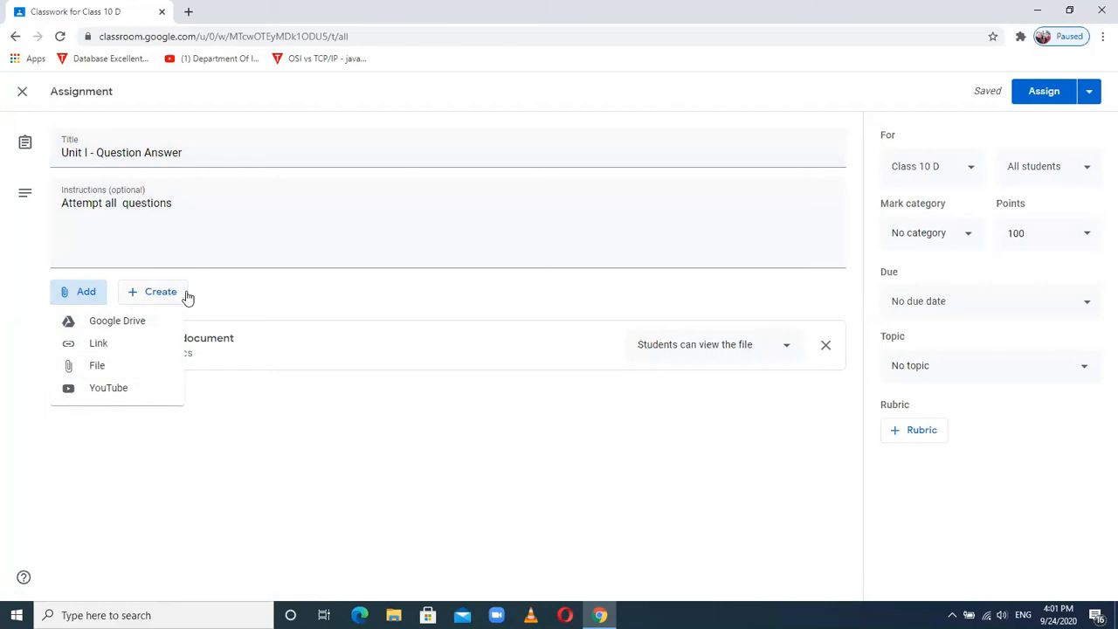
click(257, 285)
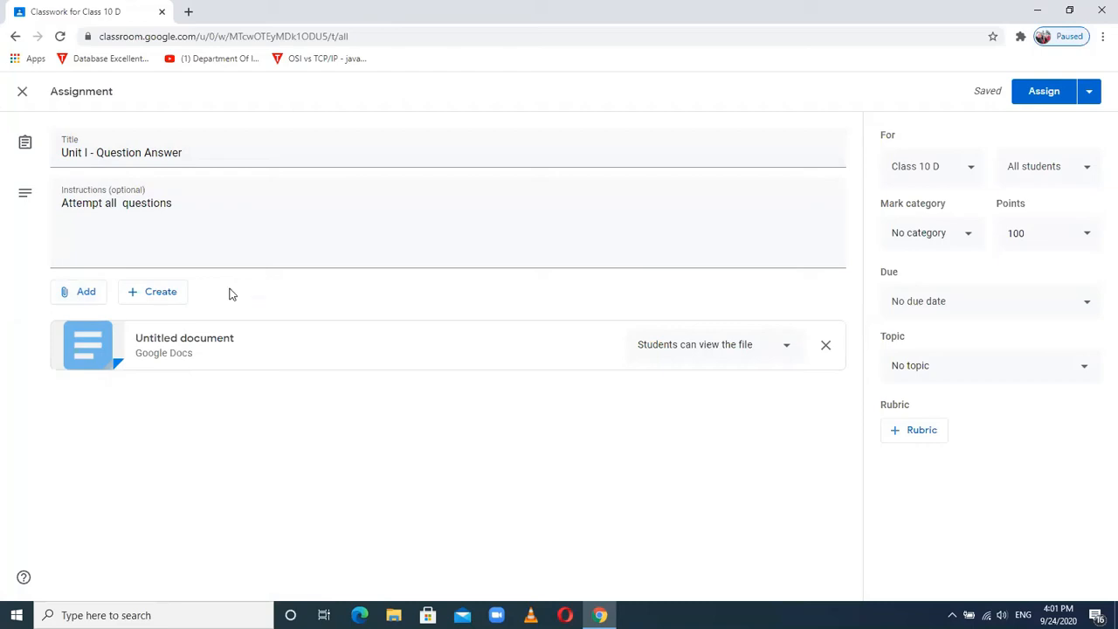
click(168, 299)
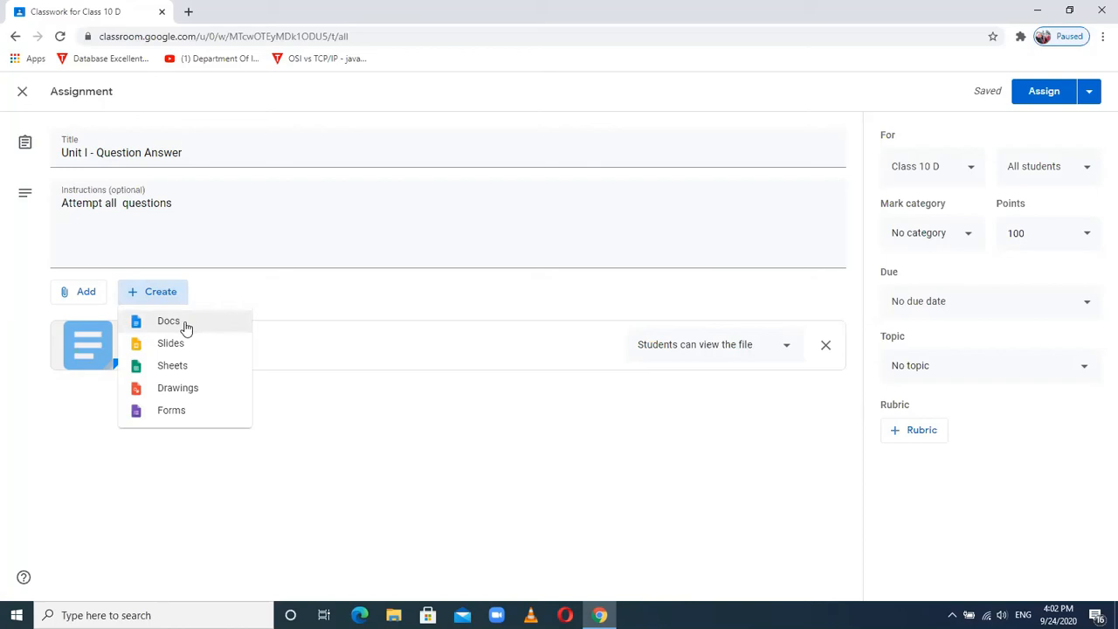
- Create a new attached Google Doc and start a numbered list on its first line
click(183, 325)
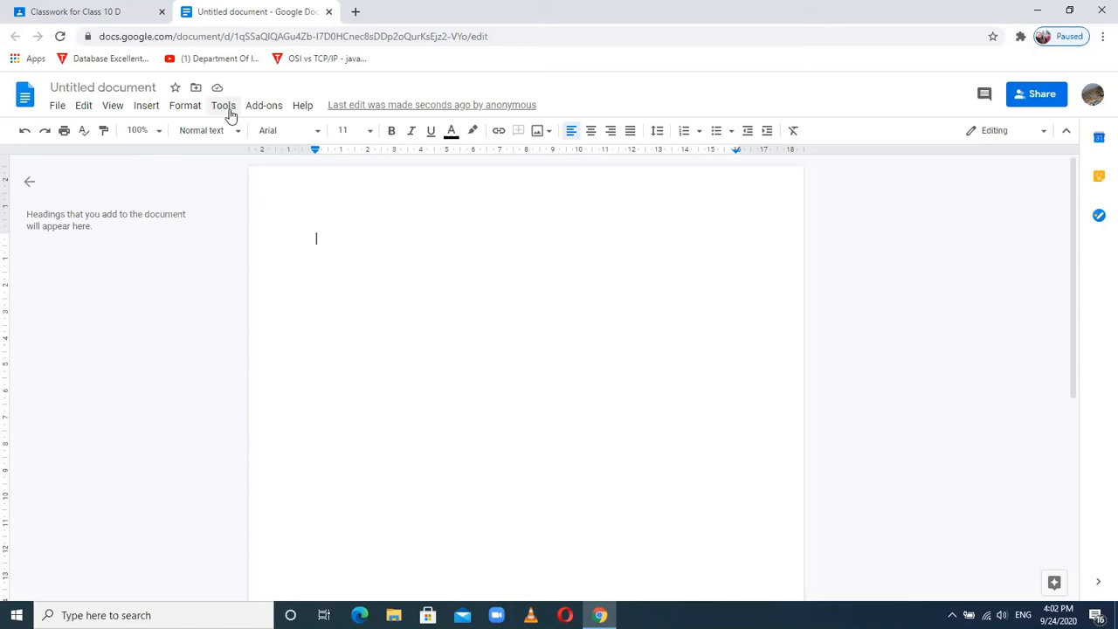
key(ctrl+shift+7)
- Turn on Tools > Voice typing and switch its language from English (UK) to नेपाली
click(226, 107)
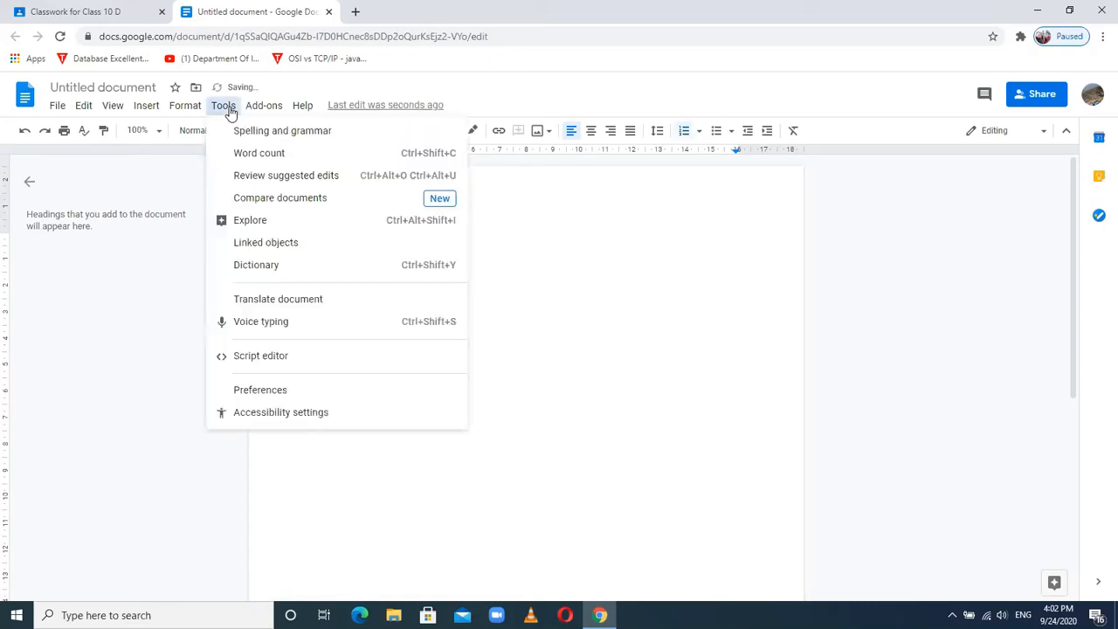
click(241, 323)
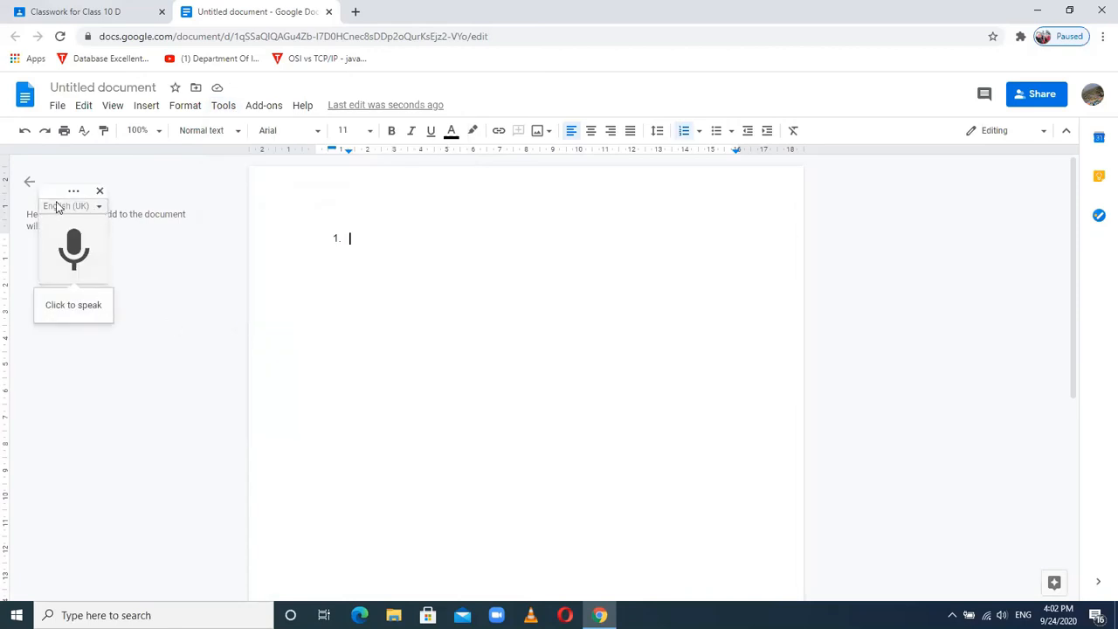
click(100, 207)
drag(226, 229, 224, 387)
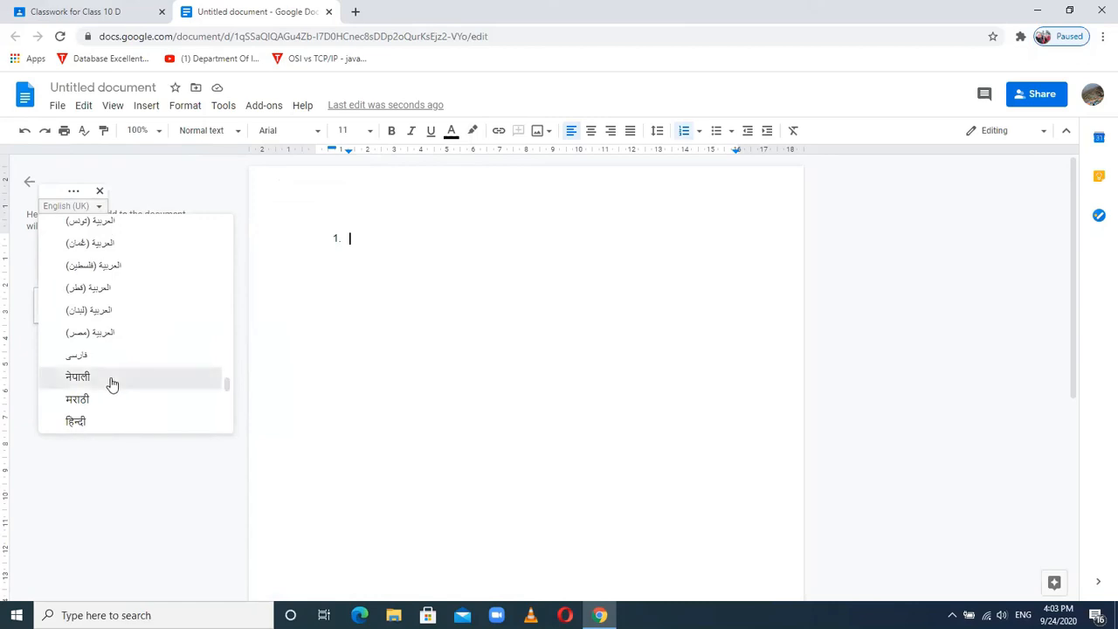
click(112, 384)
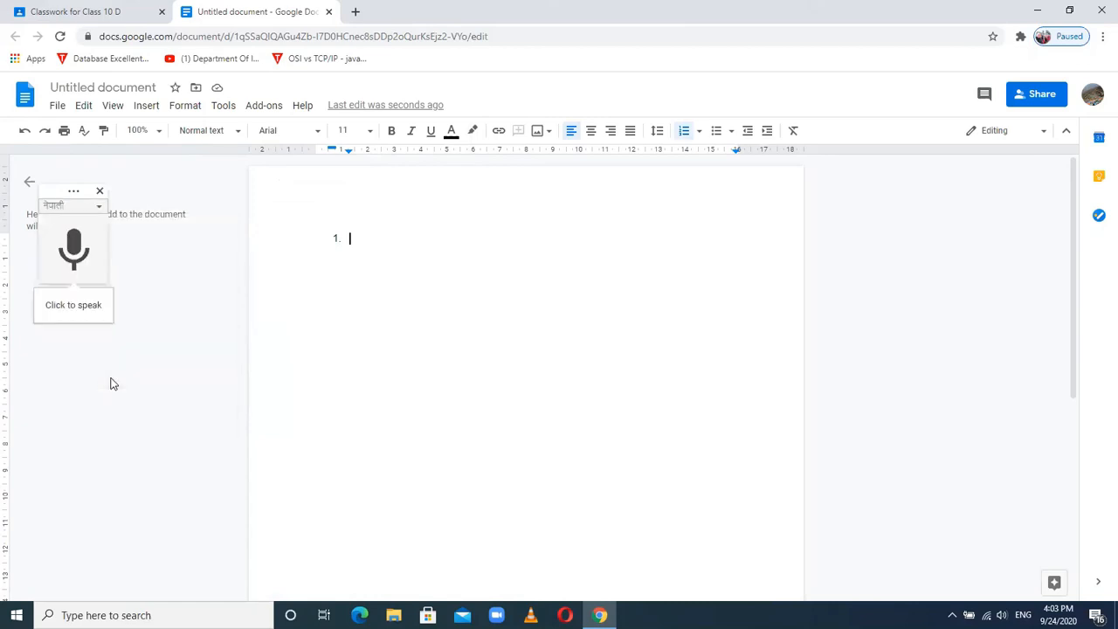
- Dictate 'समाज भनेको के हो?' as item 1 and type 'What is population?' as item 2
click(75, 249)
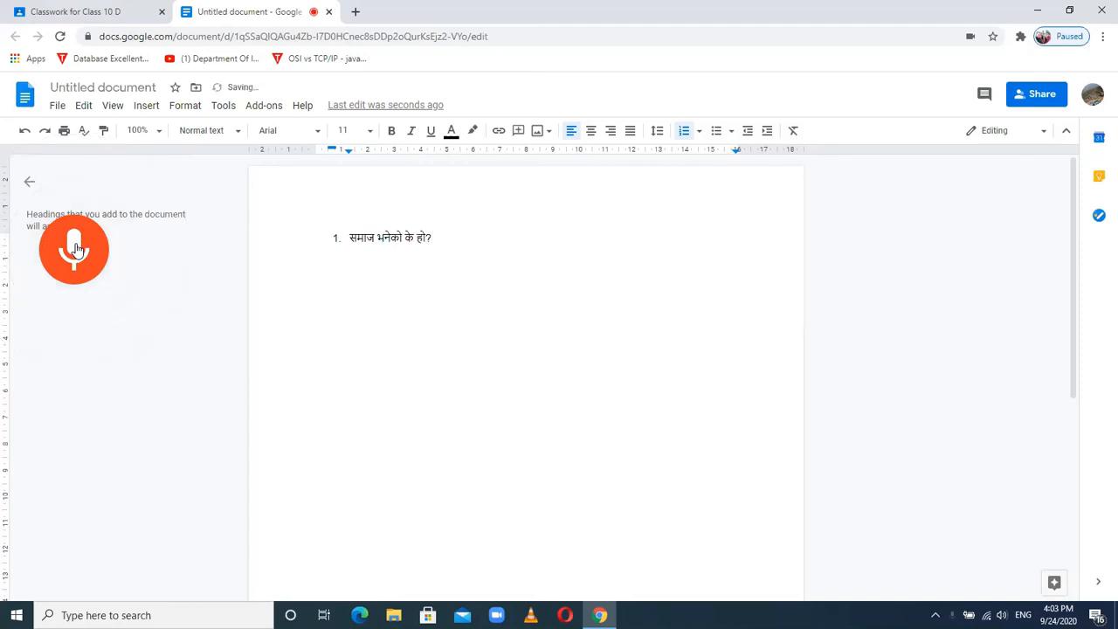
click(75, 250)
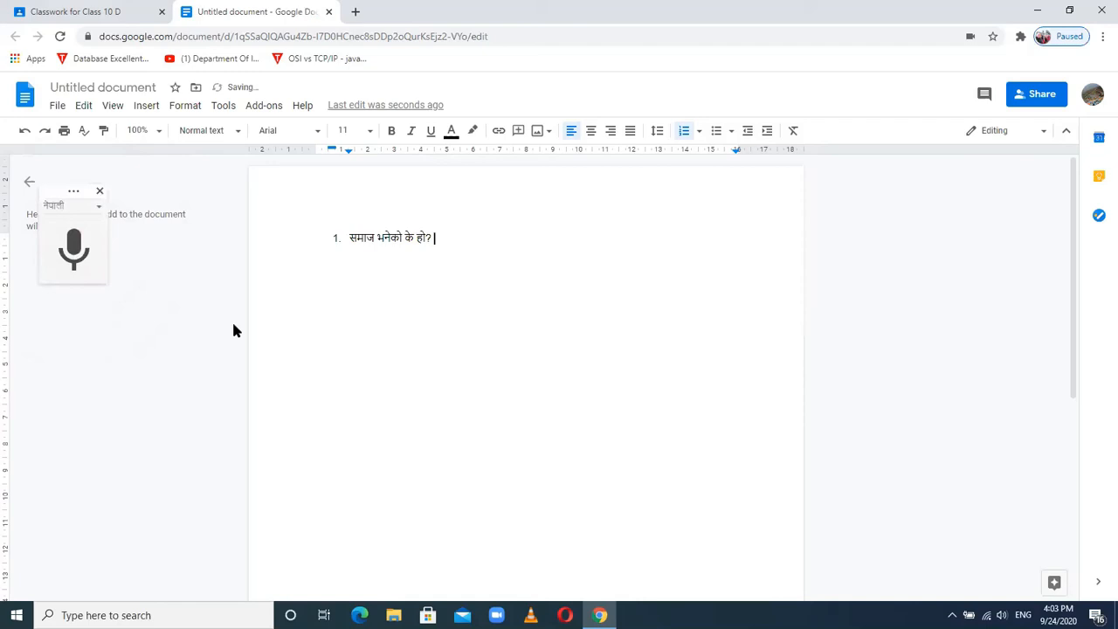
key(Return)
text(What is population?)
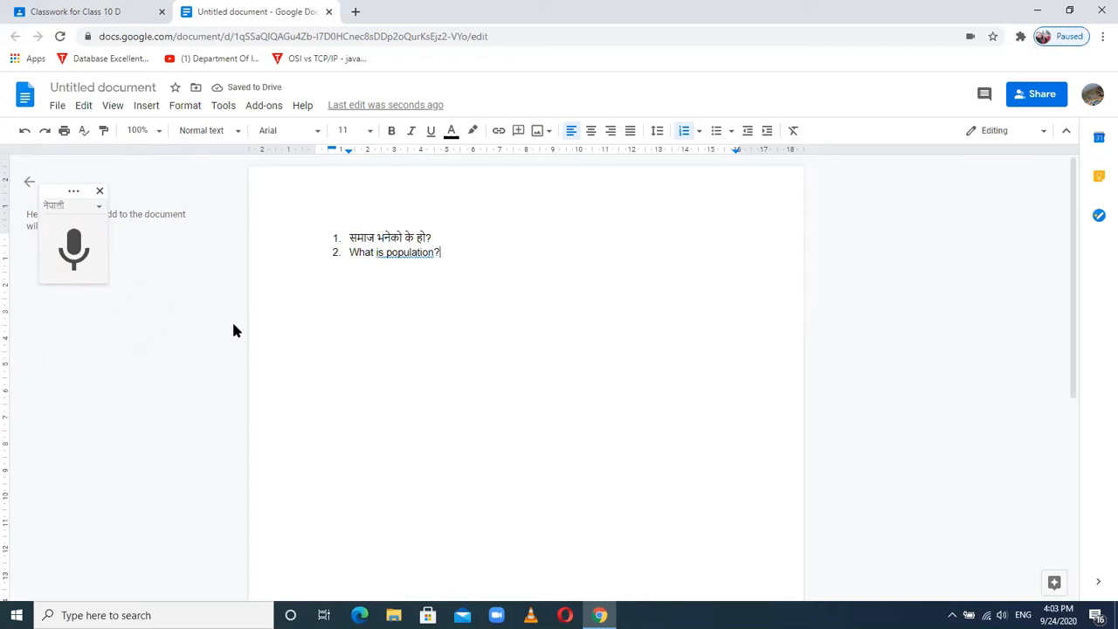
- Change the title from Untitled document to 'Unit I Second part', correcting typos
click(85, 87)
text(Se)
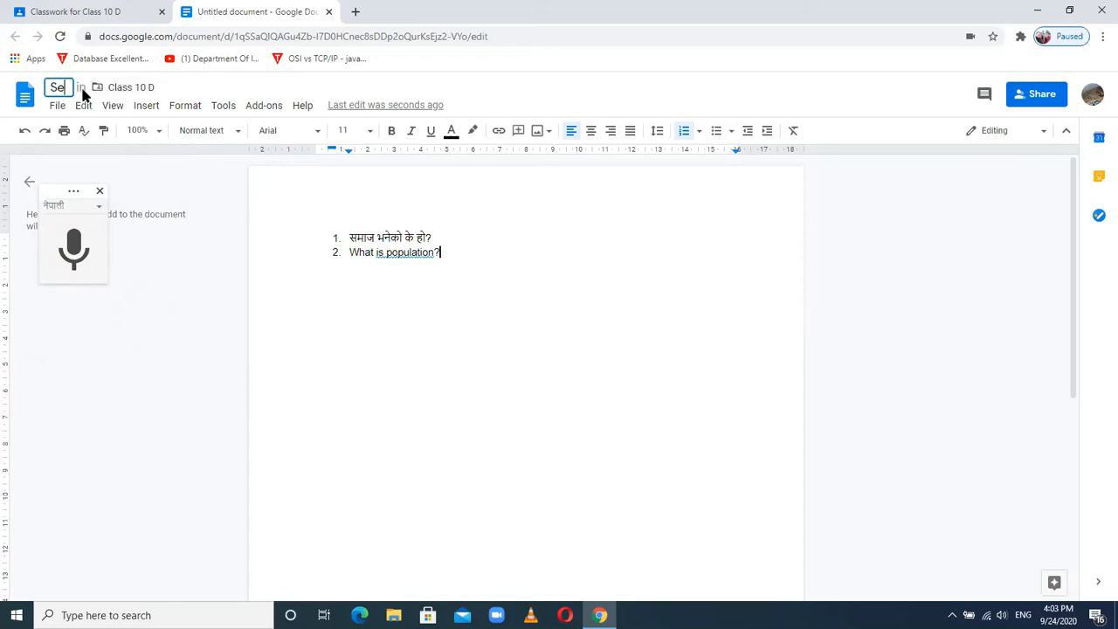
text(cond part)
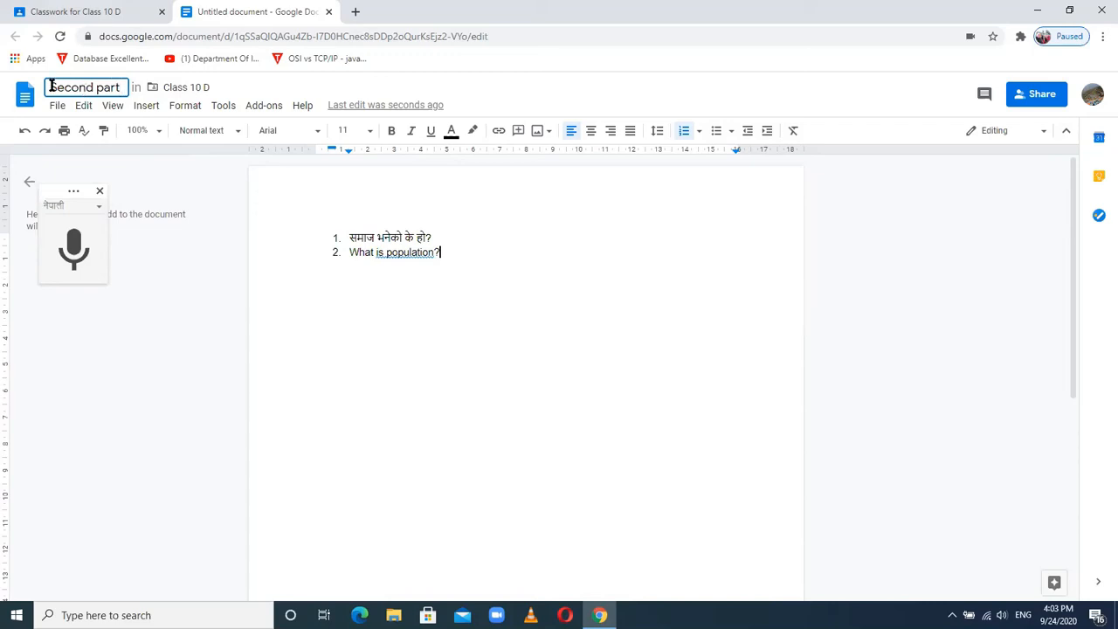
text(Unit ()
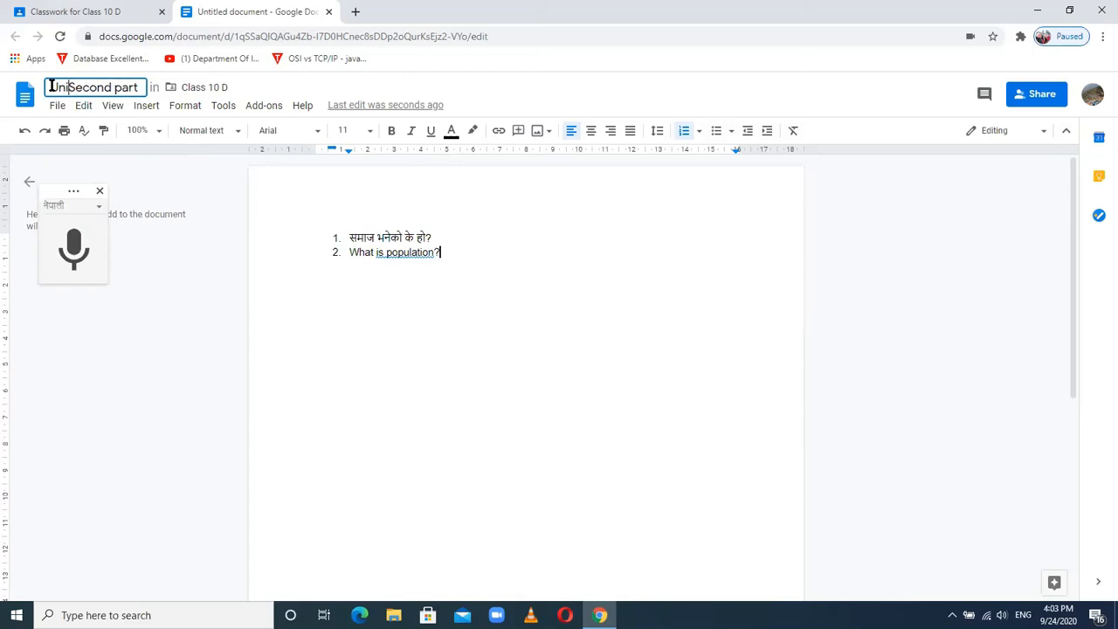
key(BackSpace)
key(BackSpace)
text(=)
key(BackSpace)
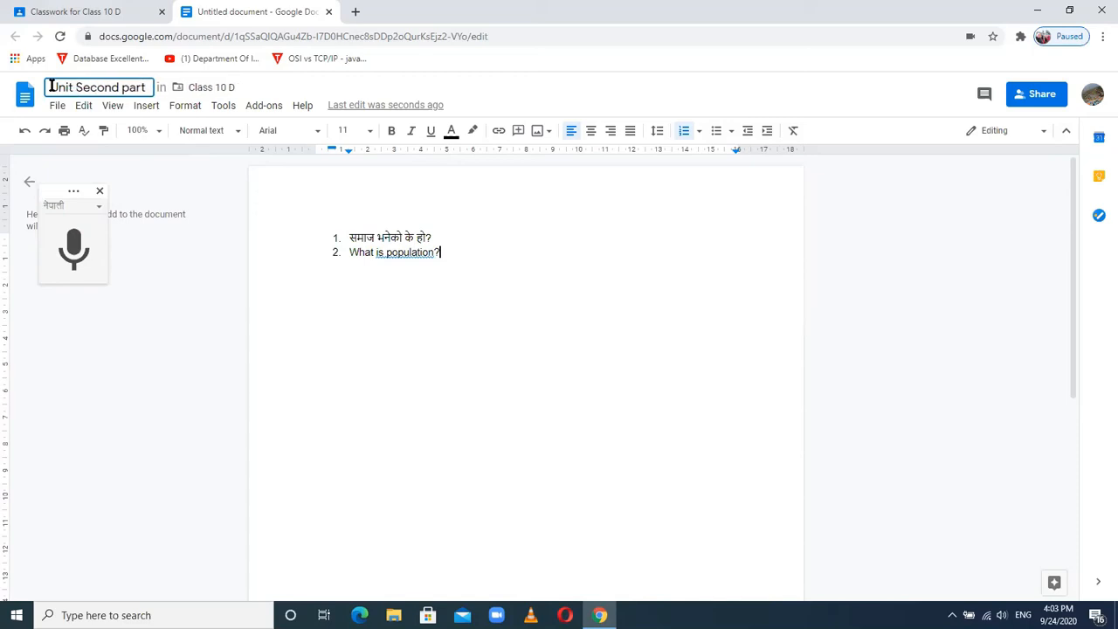
text(I)
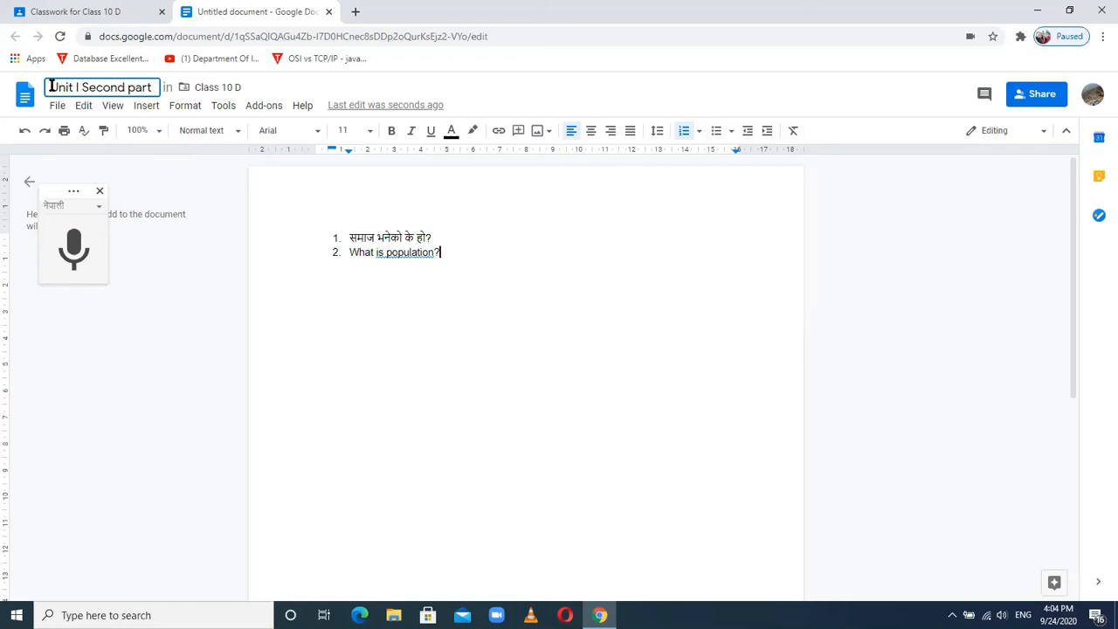
click(493, 342)
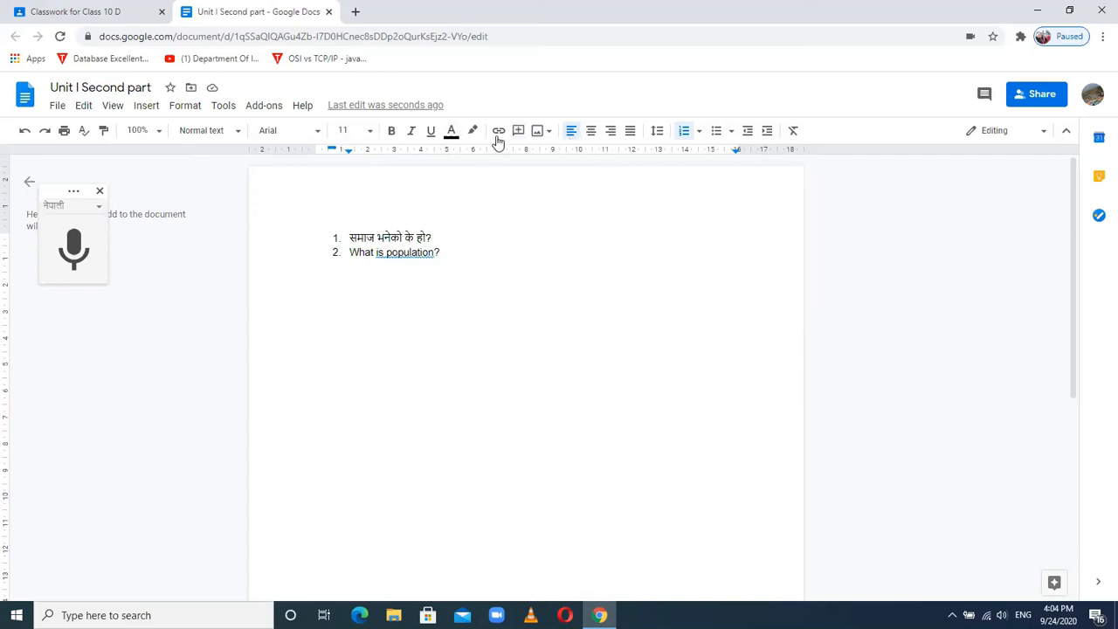
- Make the Nepali first question bold, size 30, underlined and Georgia, then close the Doc
drag(435, 236, 347, 238)
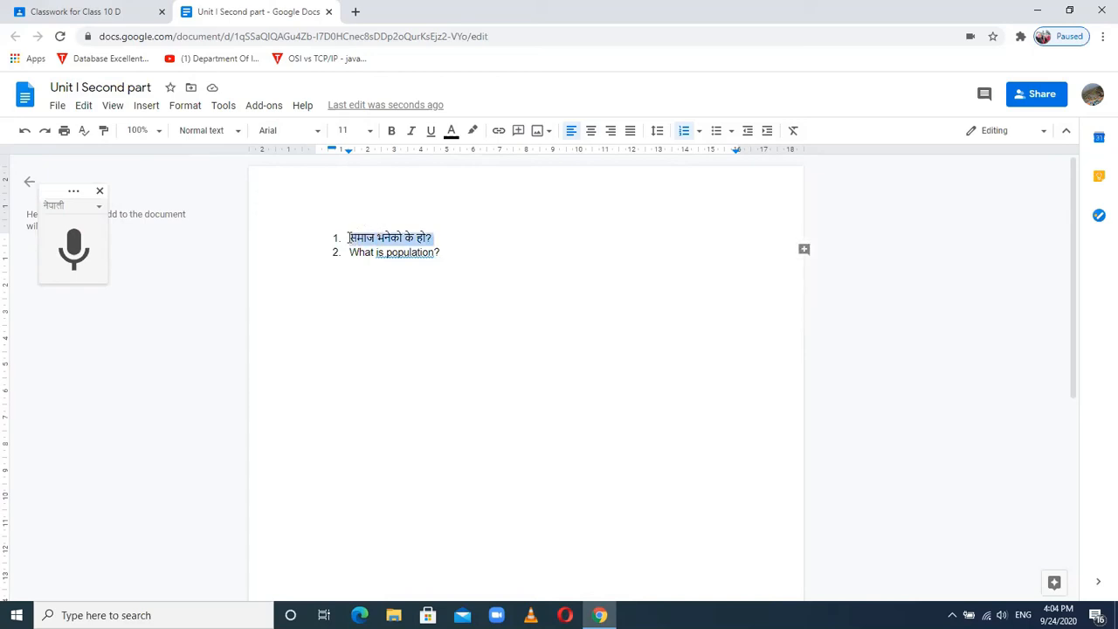
click(392, 133)
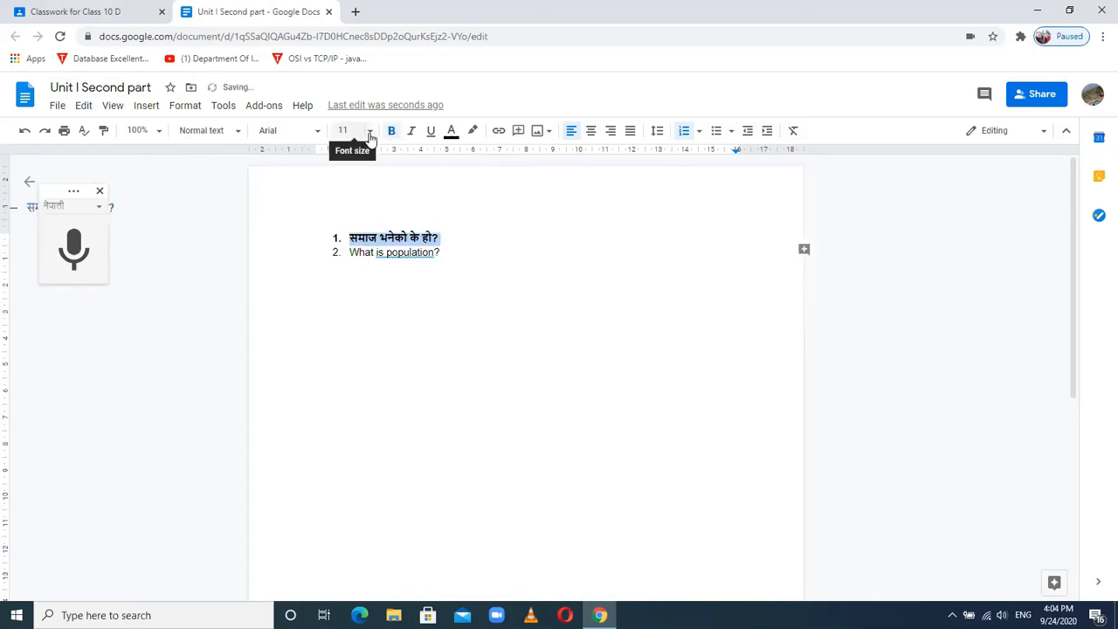
click(369, 133)
click(348, 332)
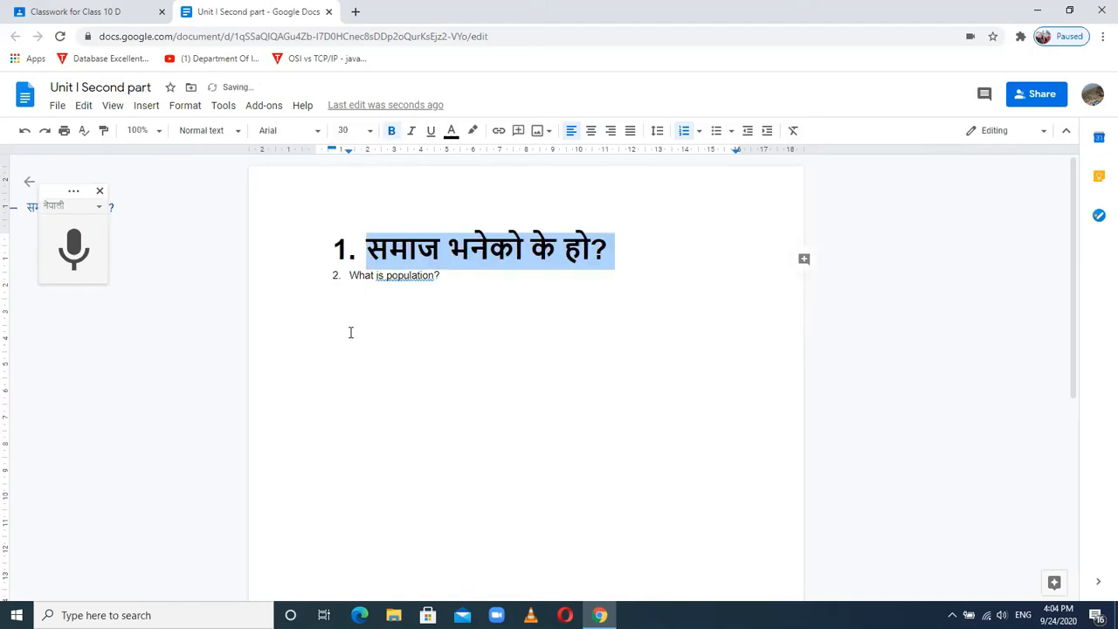
click(432, 133)
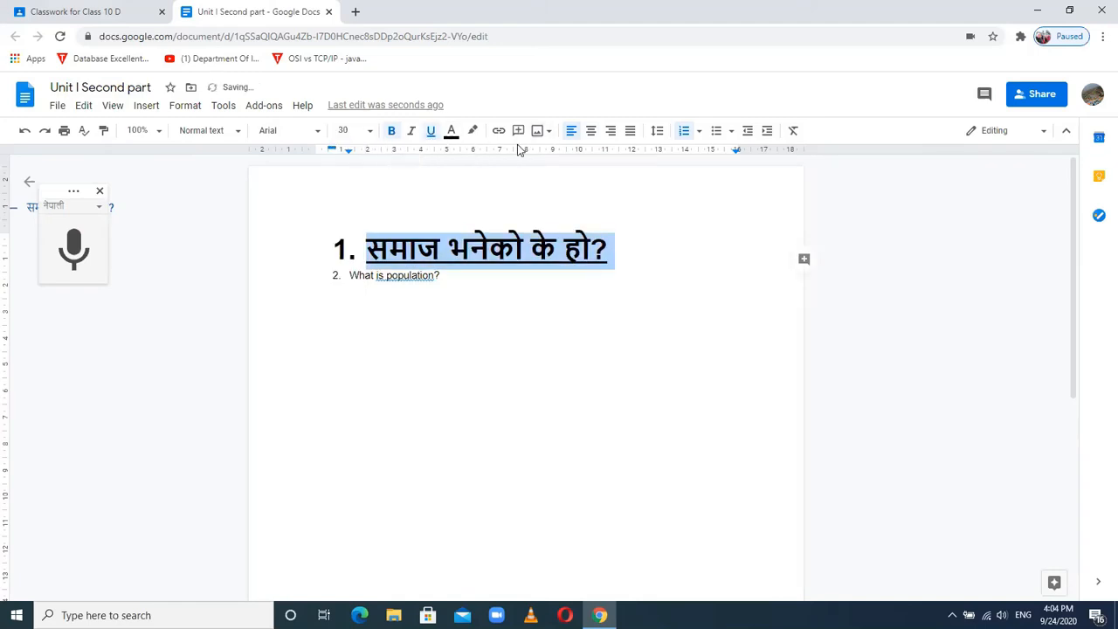
click(319, 135)
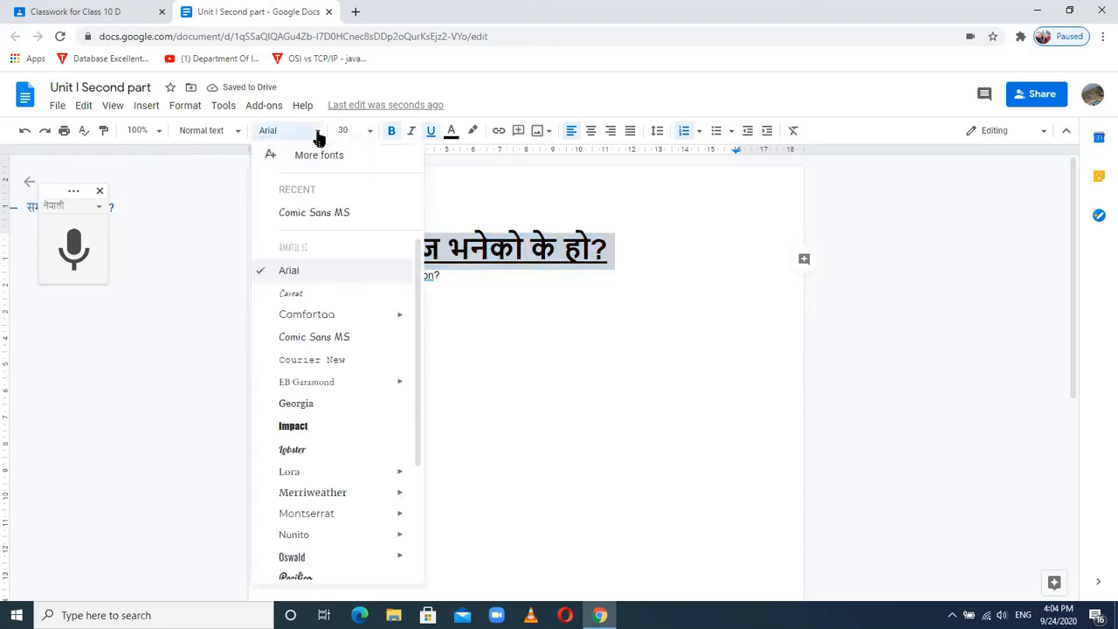
click(297, 404)
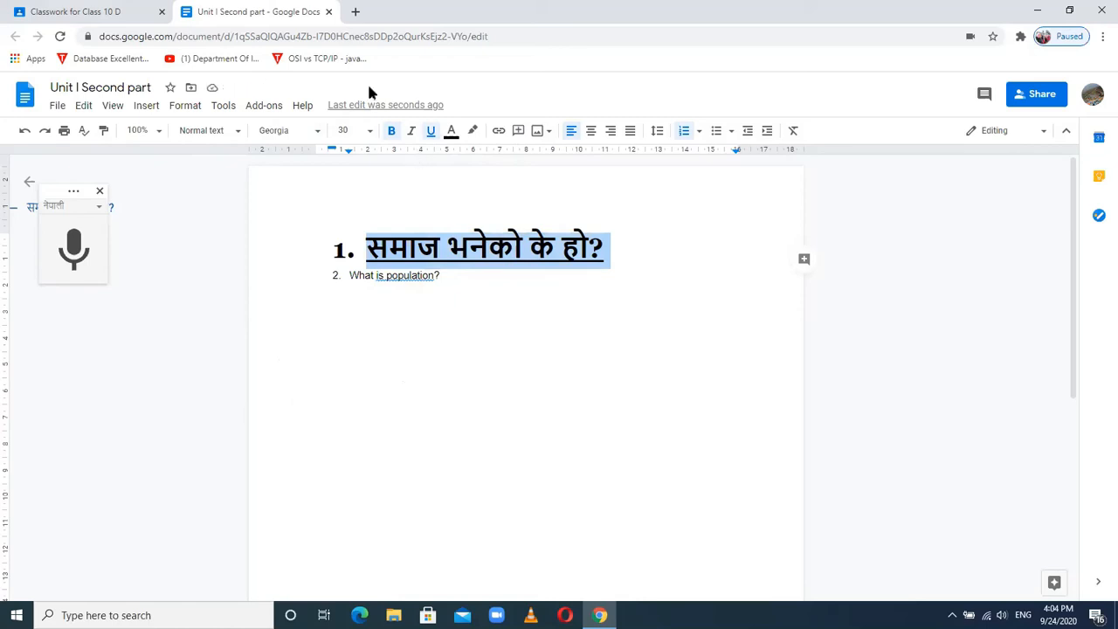
click(329, 12)
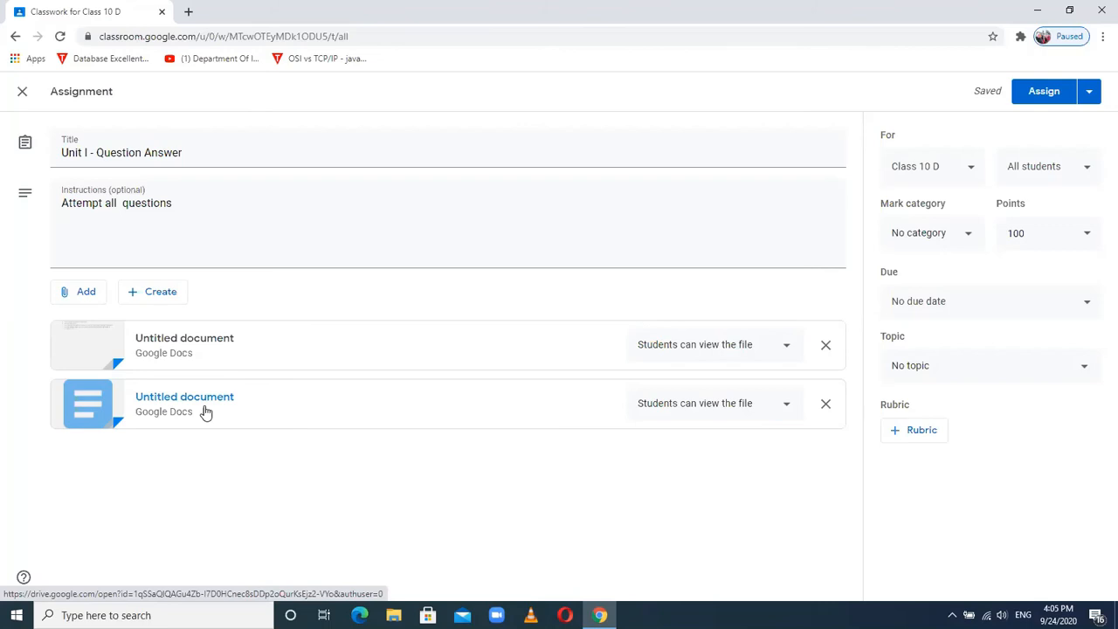
- Change the assignment's topic from No topic to Unit I
click(941, 370)
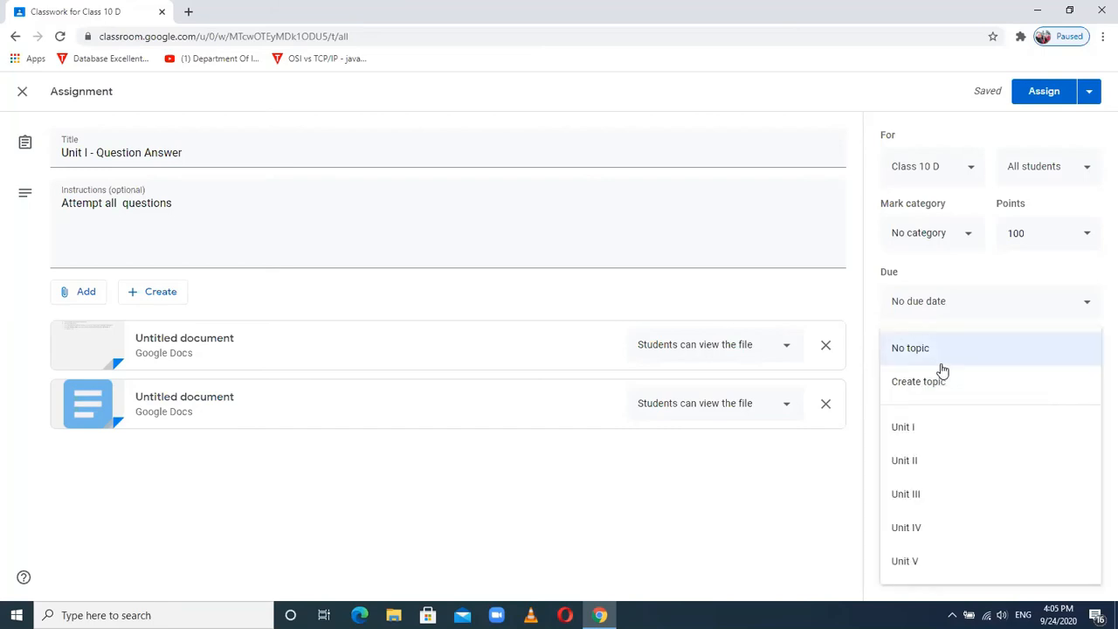
click(910, 432)
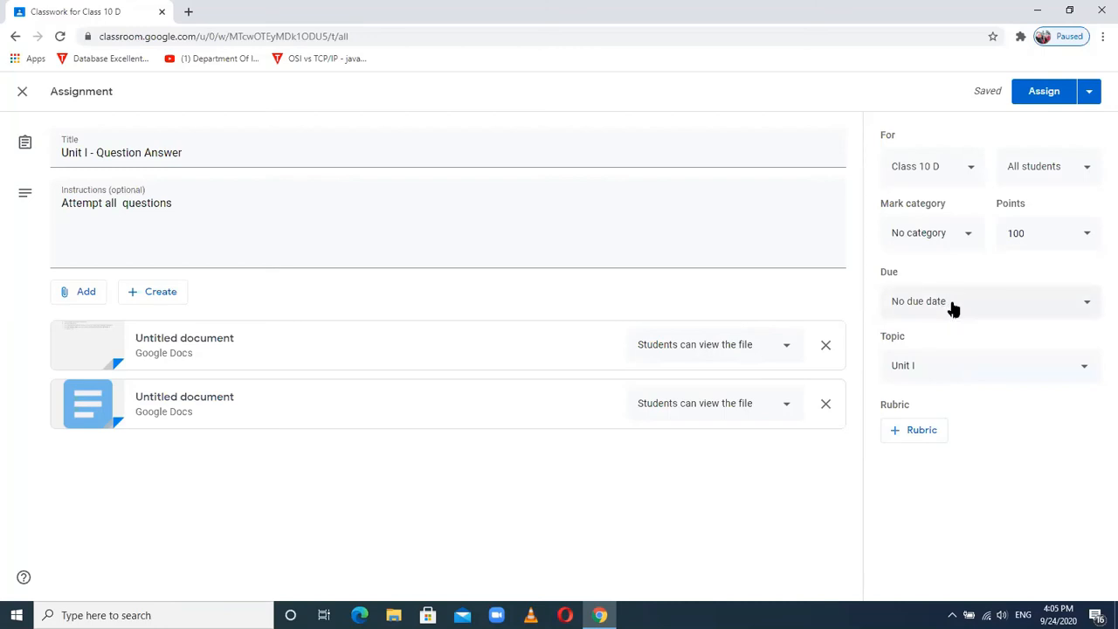
- Pick 30 September 2020 in the calendar as the assignment's due date
click(953, 309)
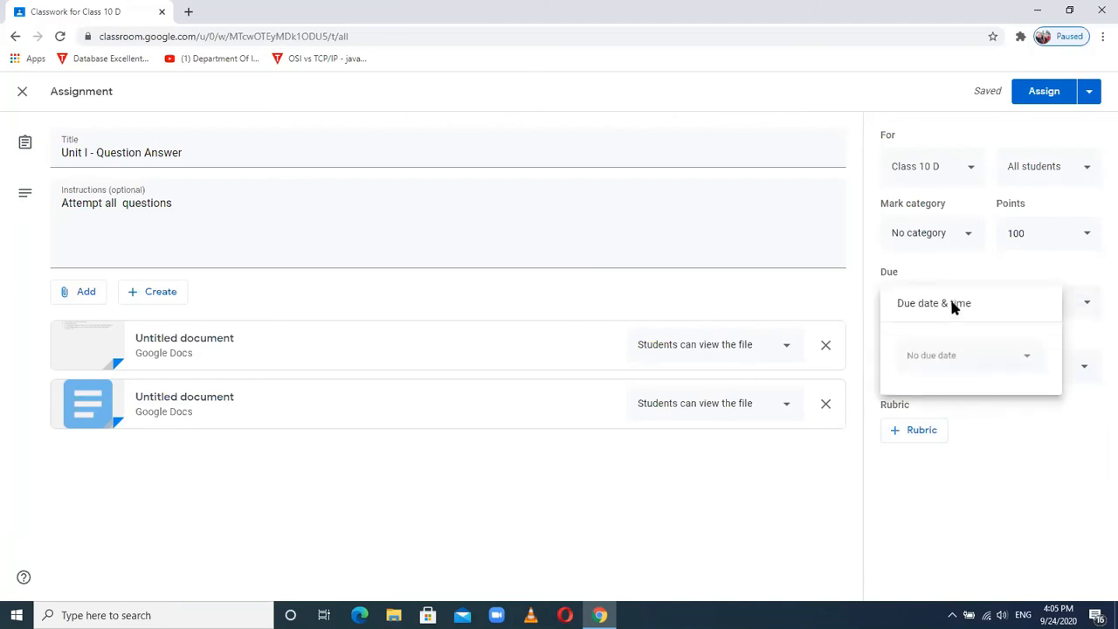
click(940, 364)
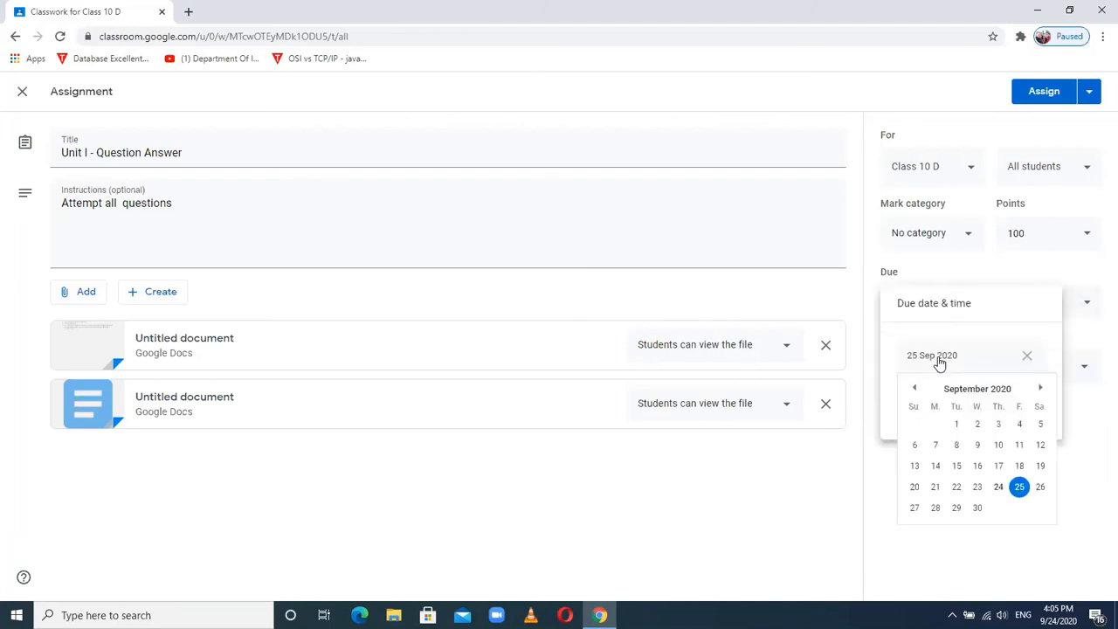
double_click(977, 509)
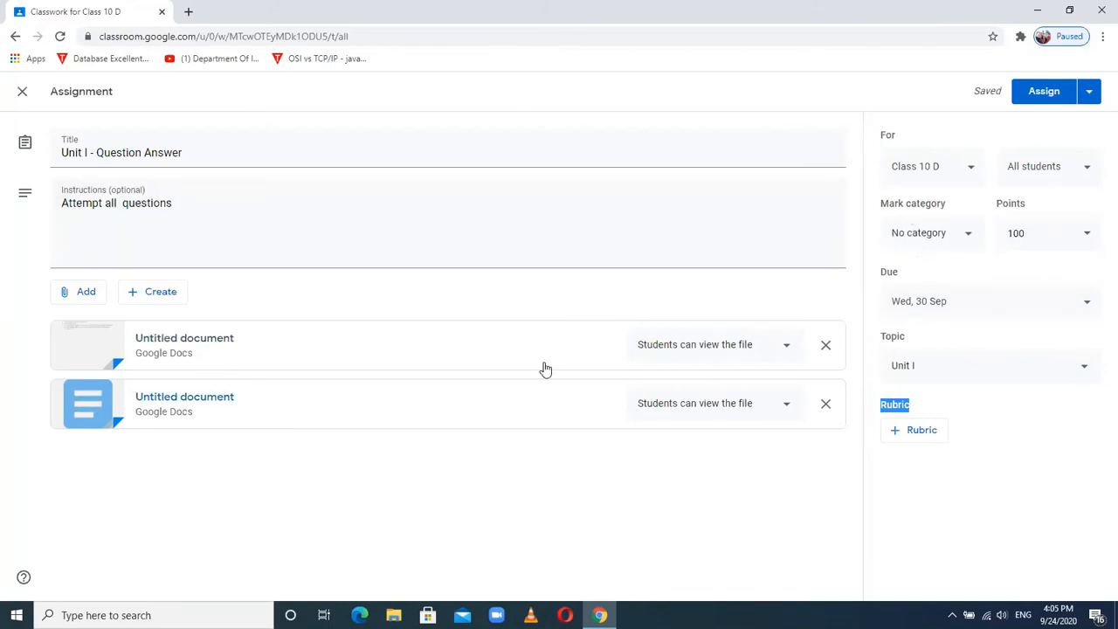
- Choose the Classwork mark category and lower the points from 100 to 10
click(962, 244)
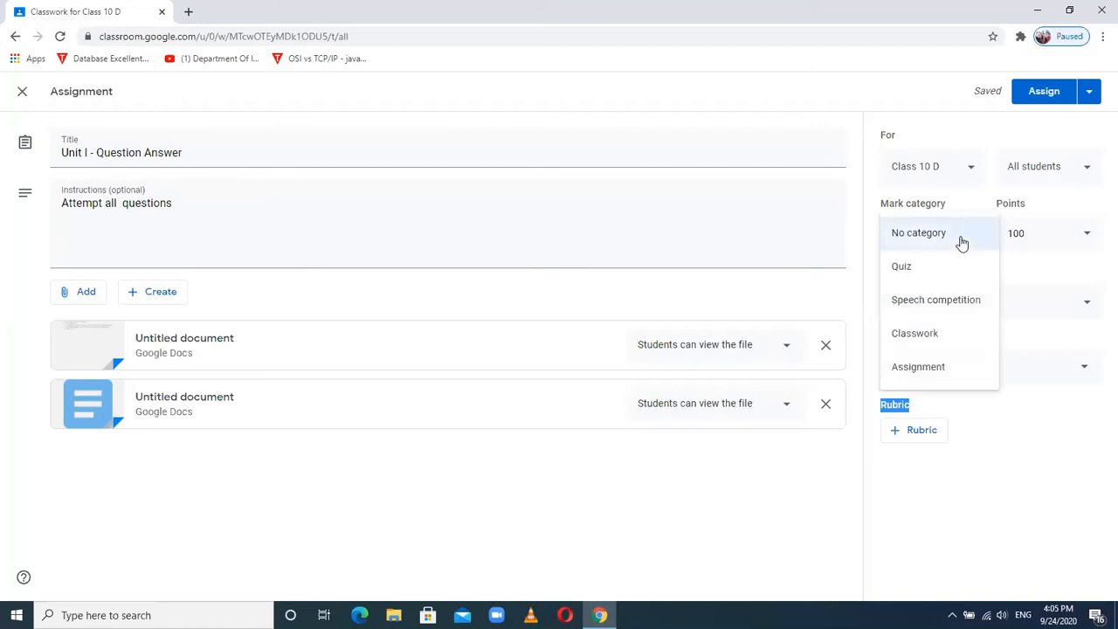
click(930, 338)
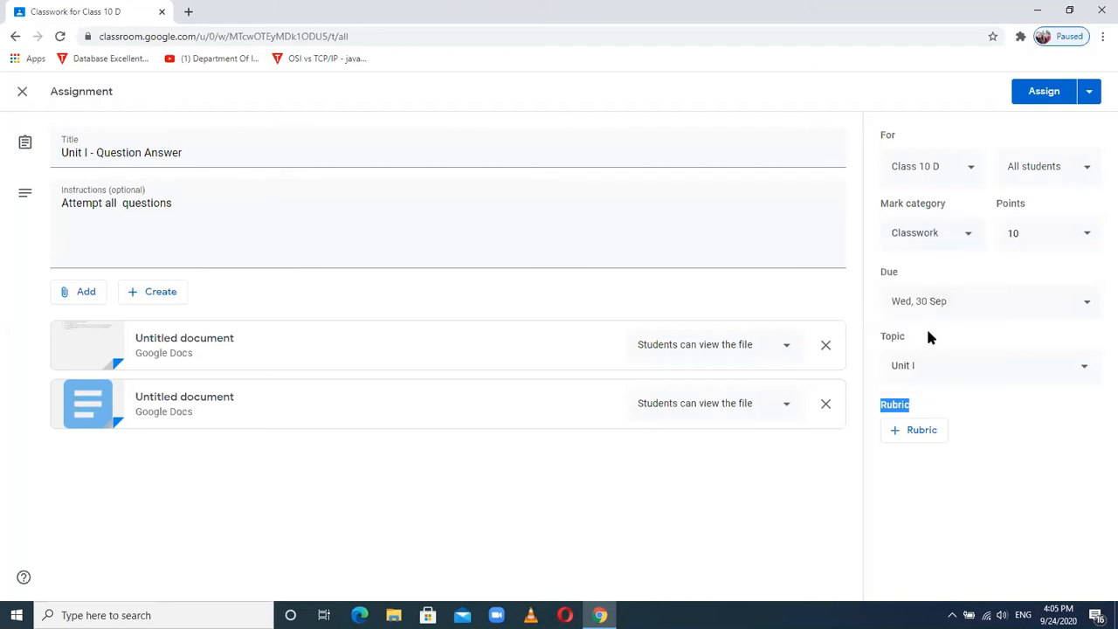
click(1051, 245)
- Assign the work, go to the Stream, and open the 'What is computer network?' student work
click(1037, 97)
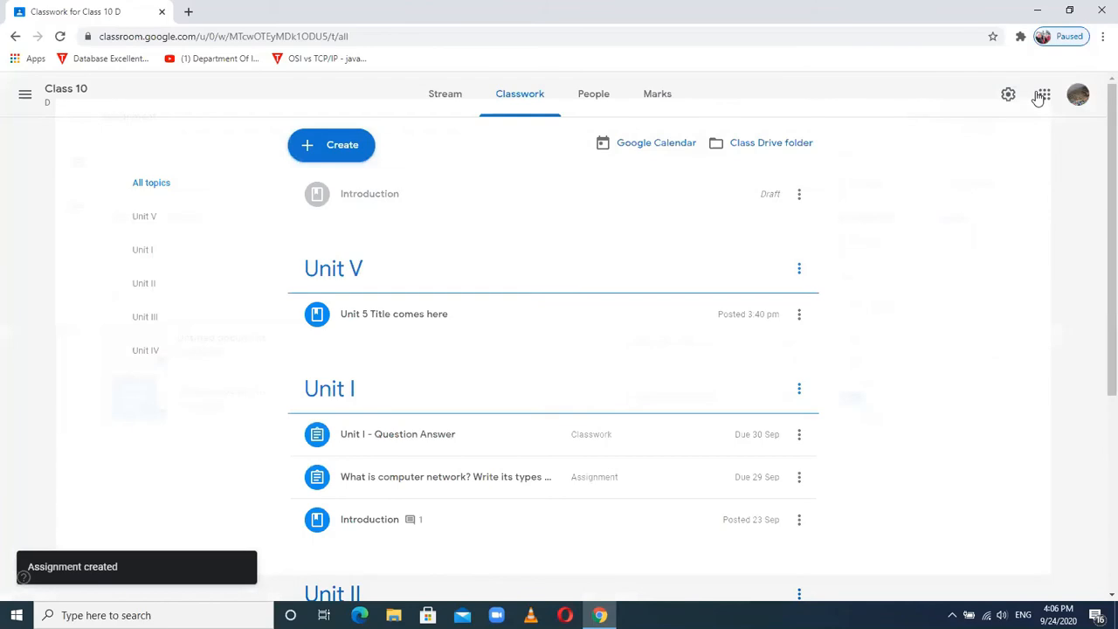
click(443, 101)
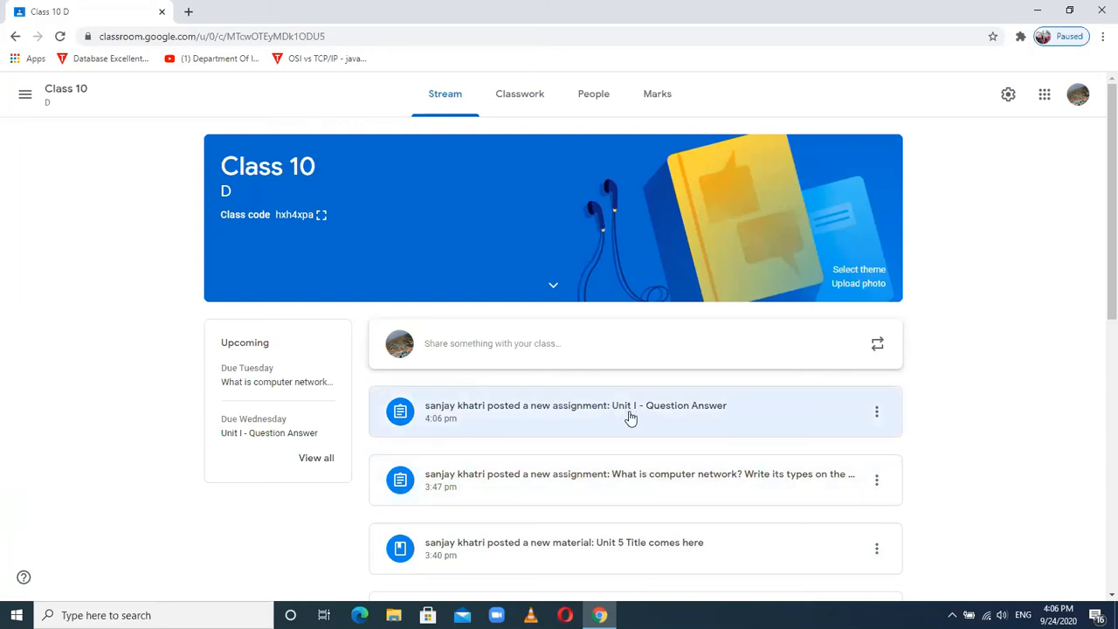
click(634, 485)
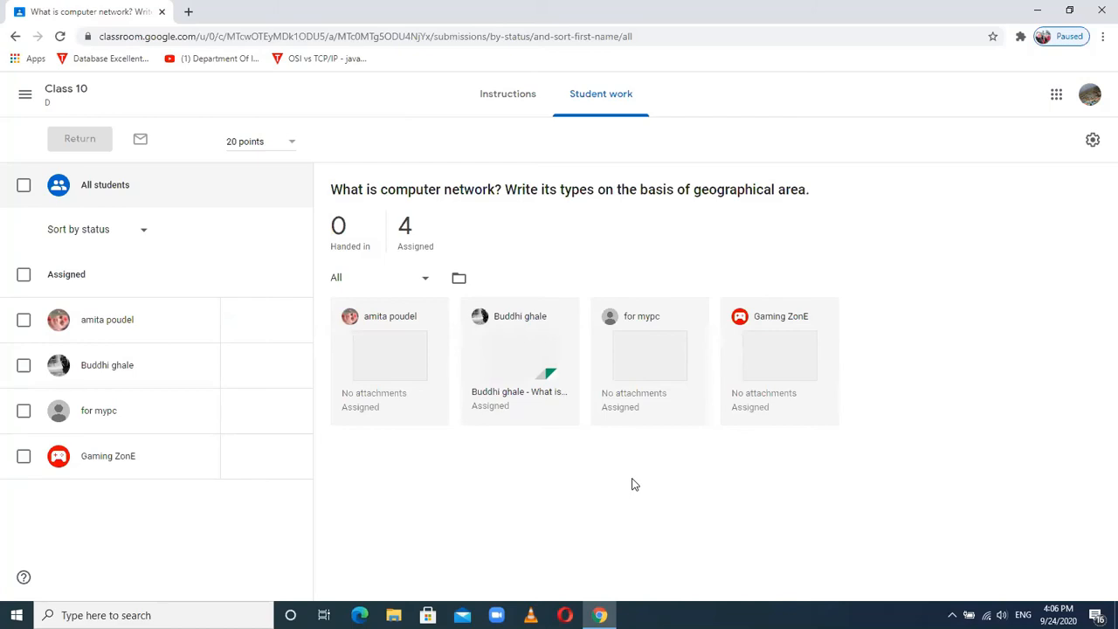
click(68, 98)
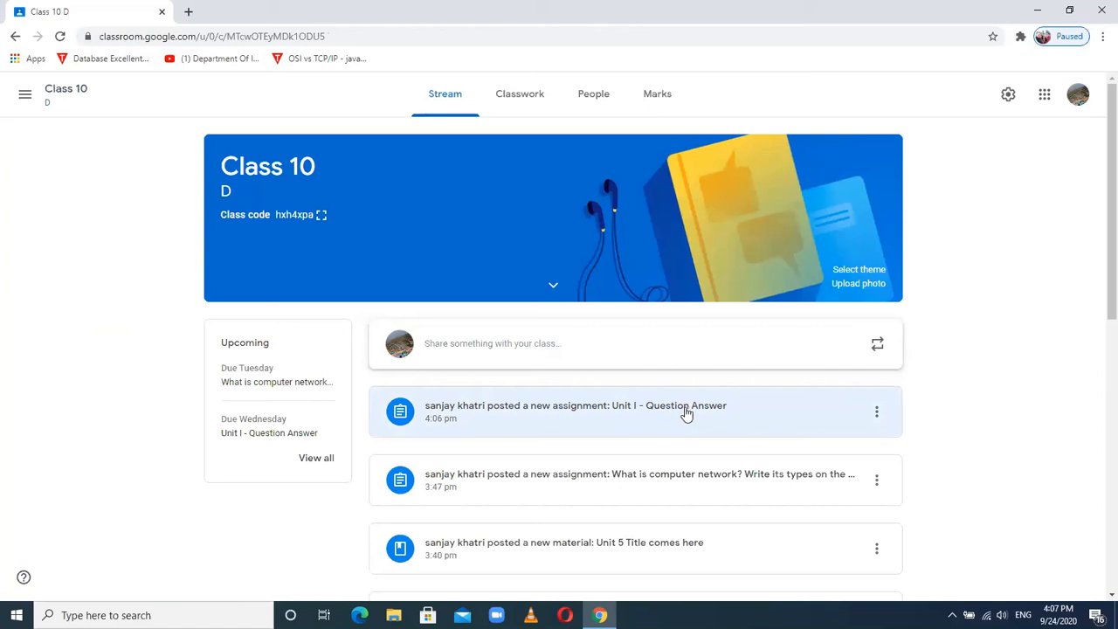
click(320, 219)
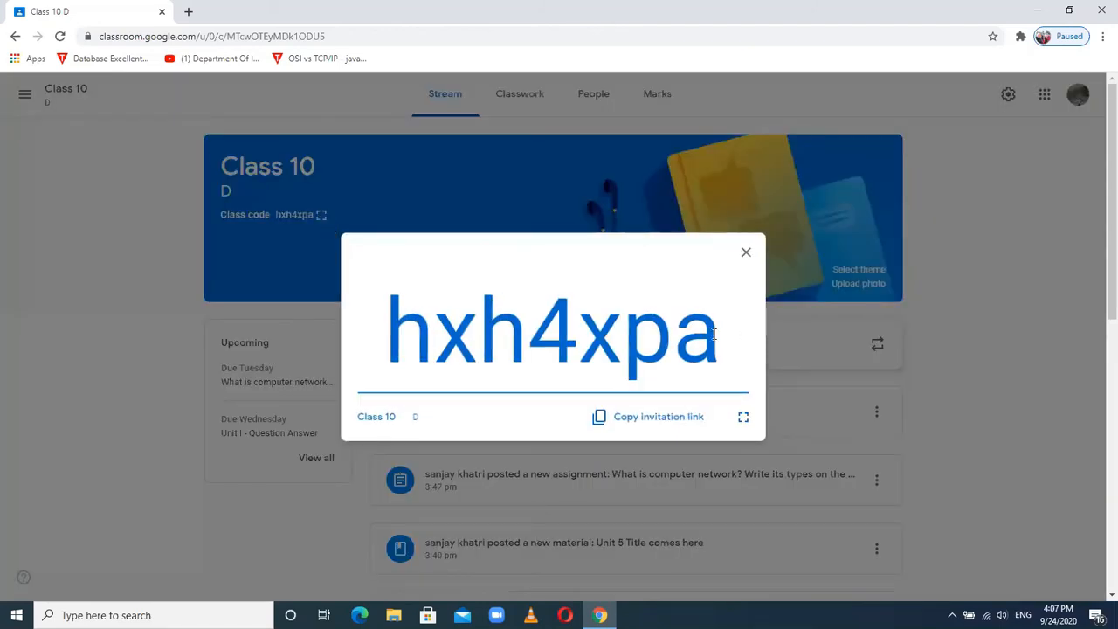
drag(713, 332, 398, 319)
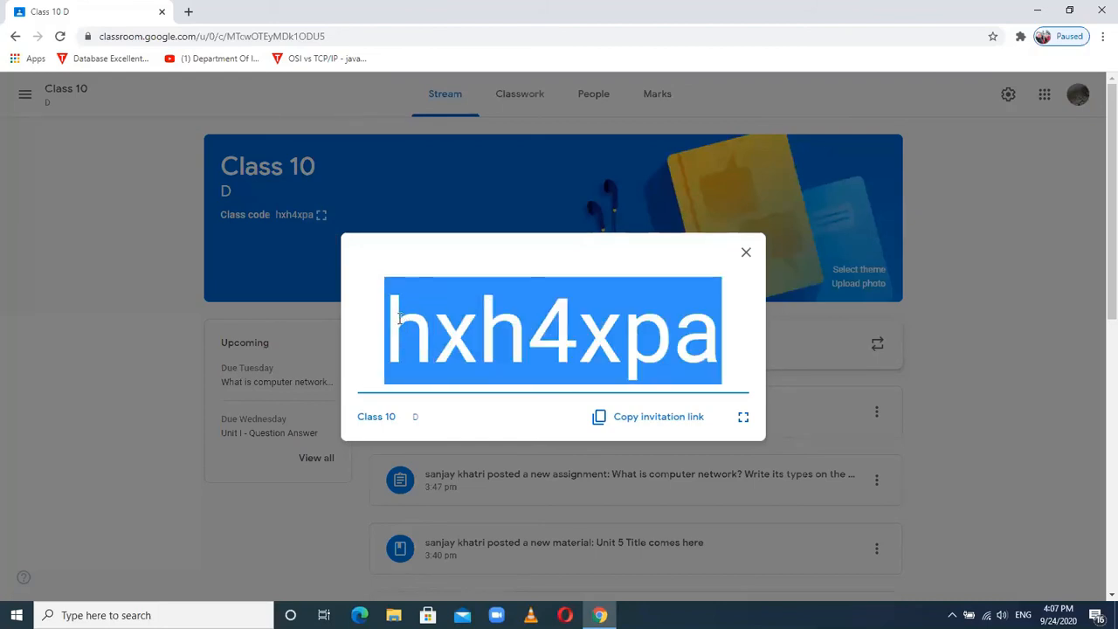
click(745, 254)
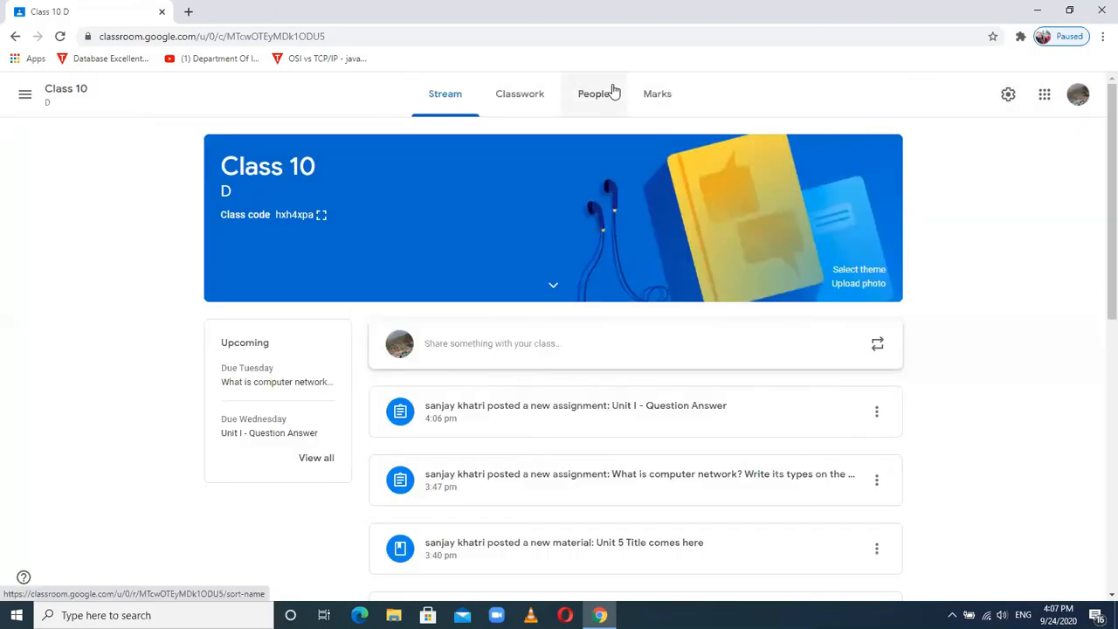
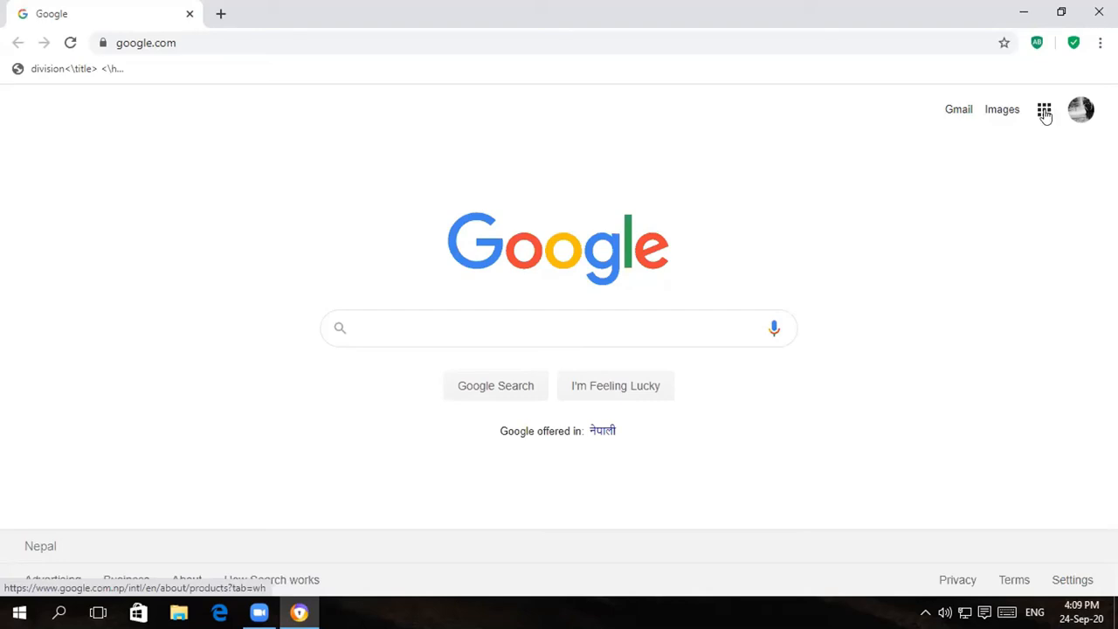
- Search Google for 'google.classroom.join' and open the Google Classroom site from the results
click(1044, 111)
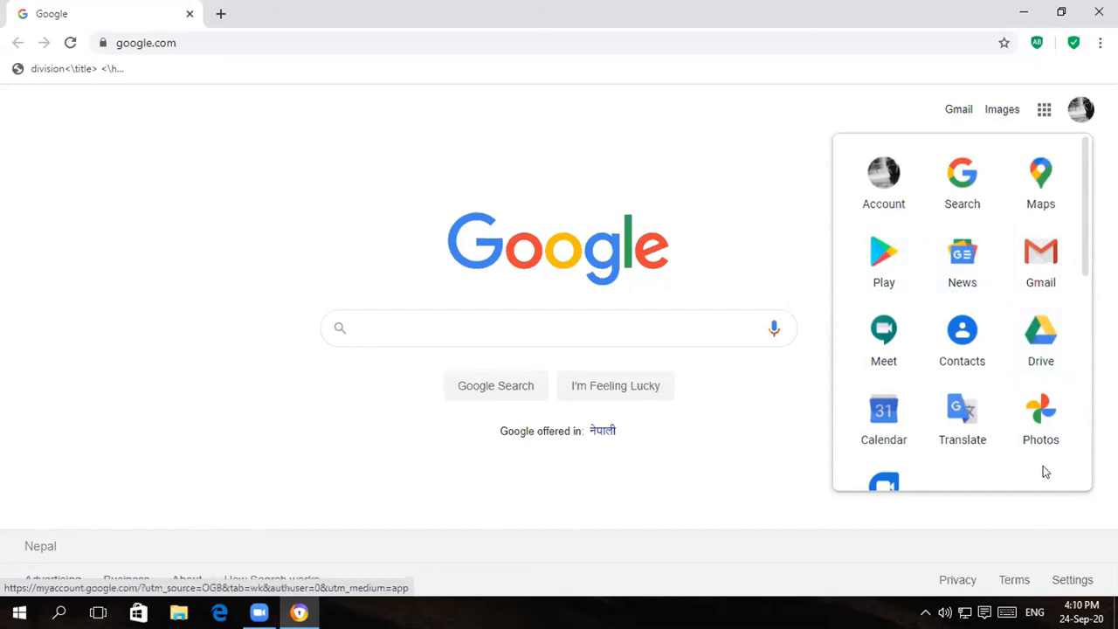
click(360, 326)
text(goo)
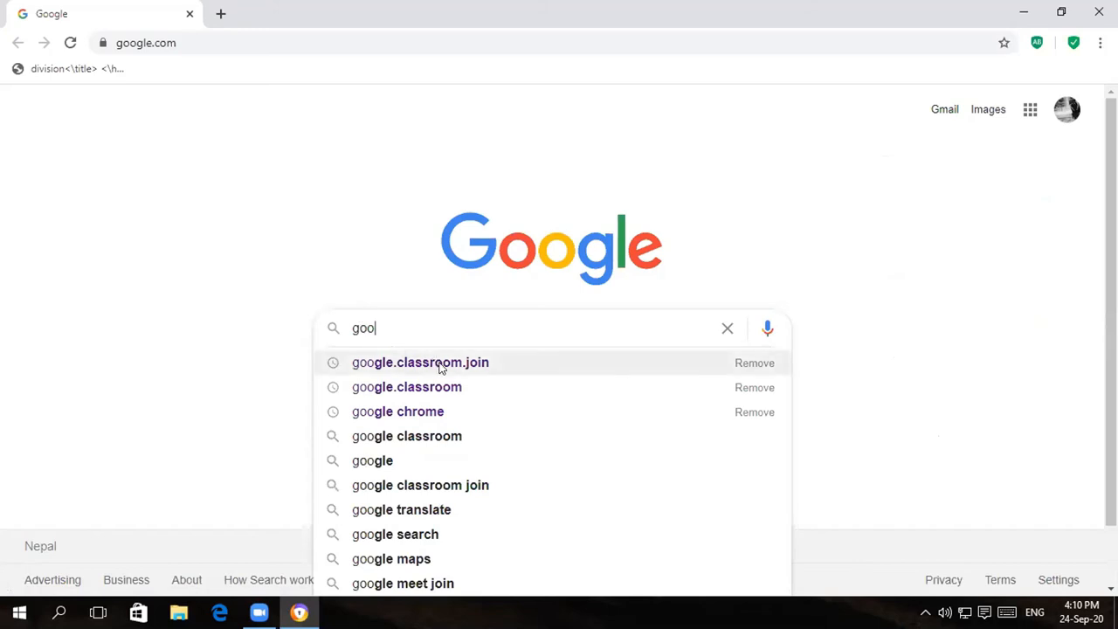
click(441, 364)
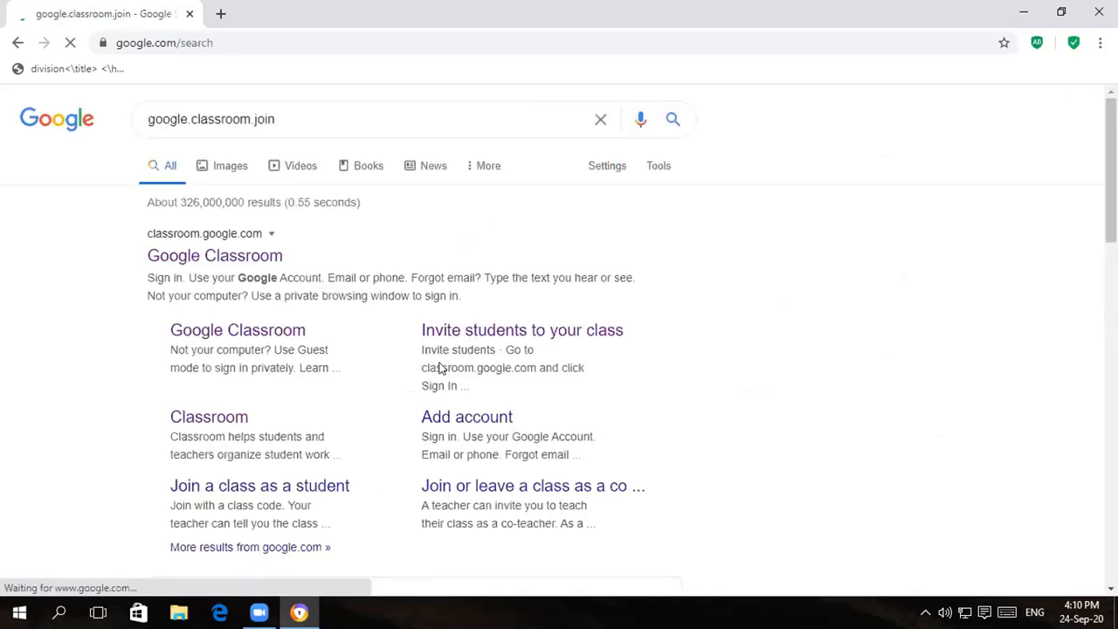
click(252, 259)
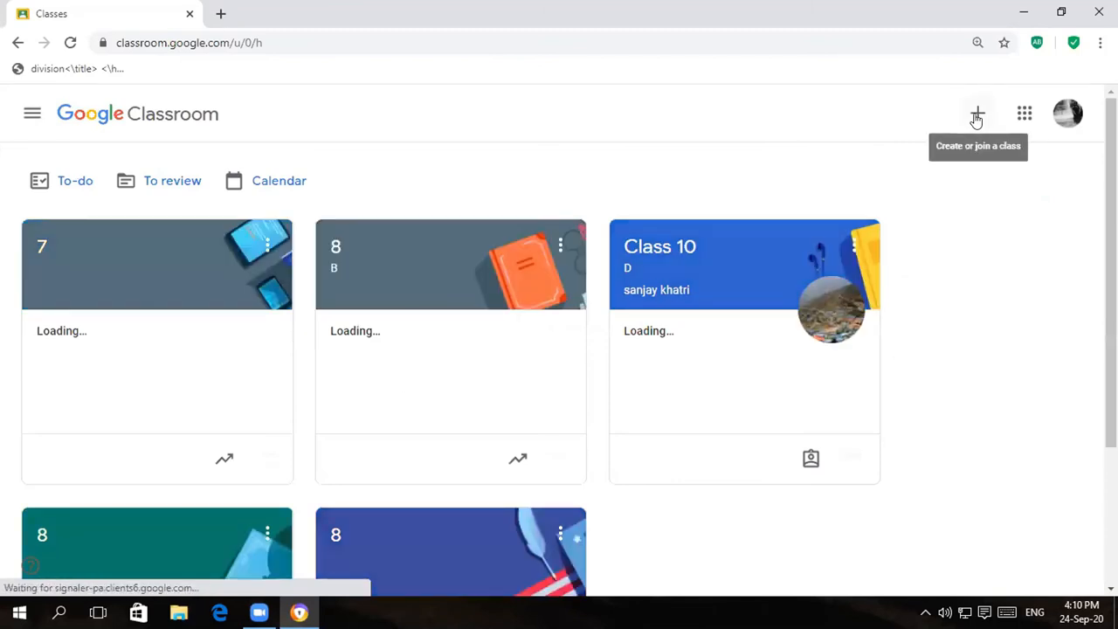
- Choose Join class from the + menu on the Classes page
click(976, 116)
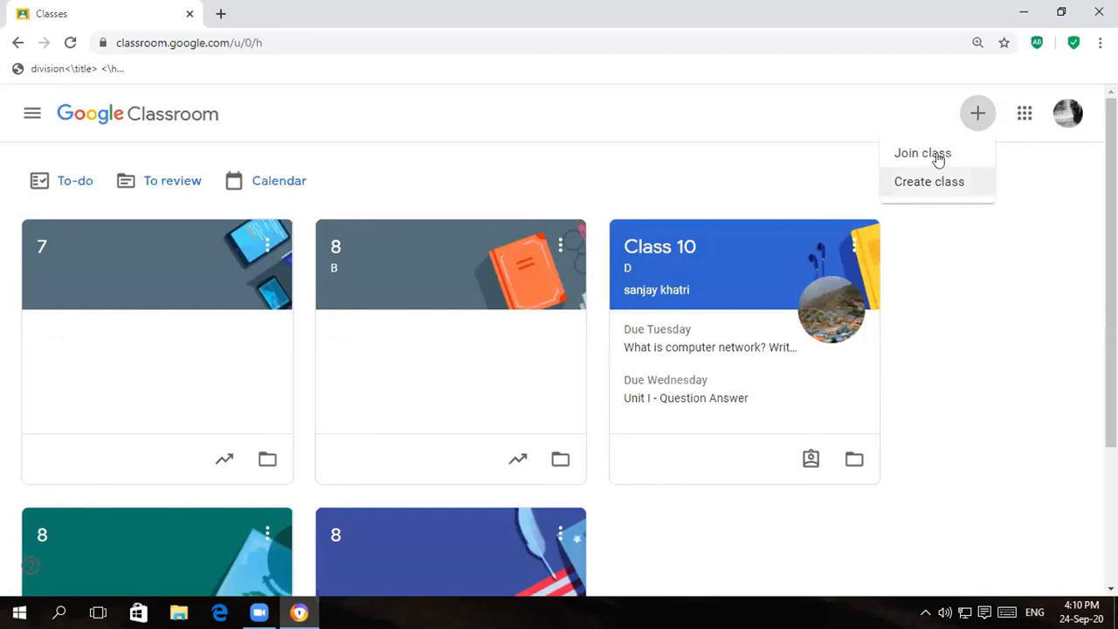
click(937, 157)
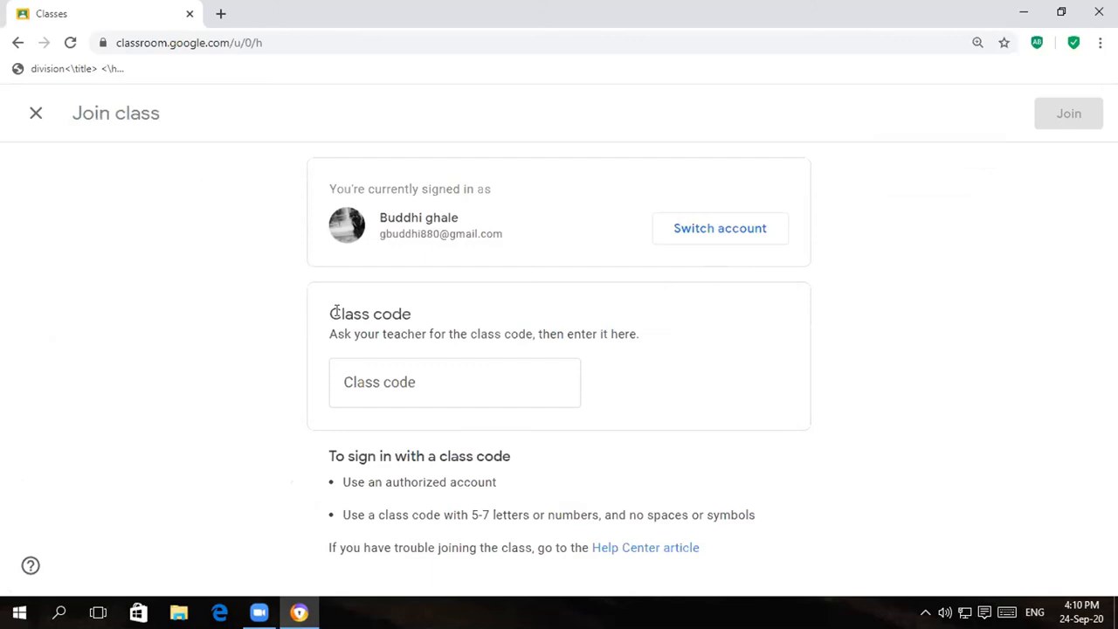
- Enter the class code for Class 10 D and join the class
click(344, 382)
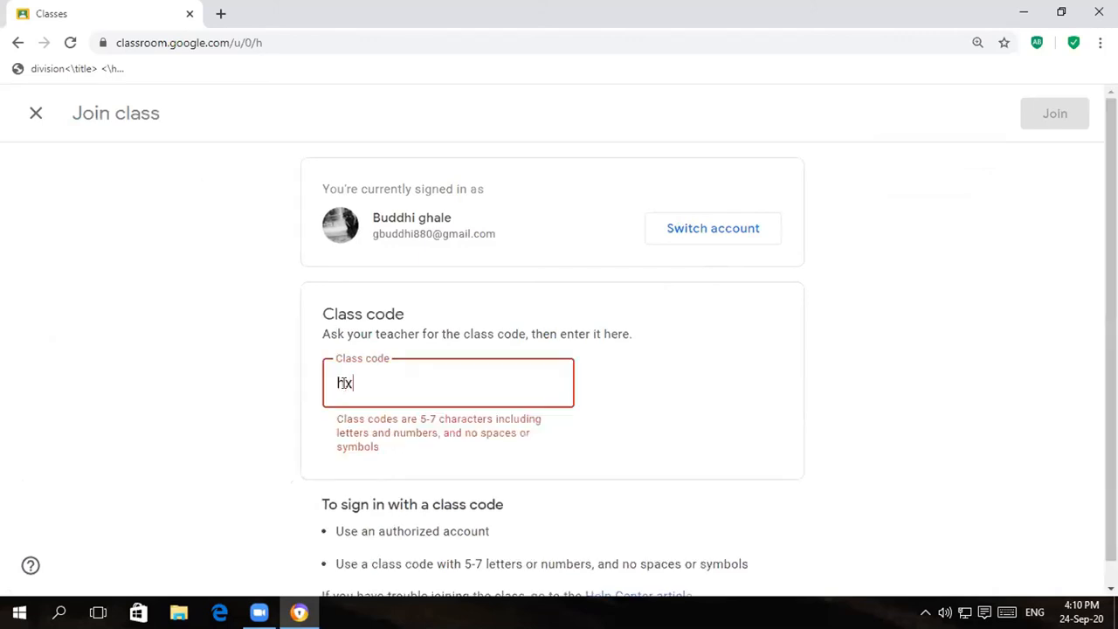
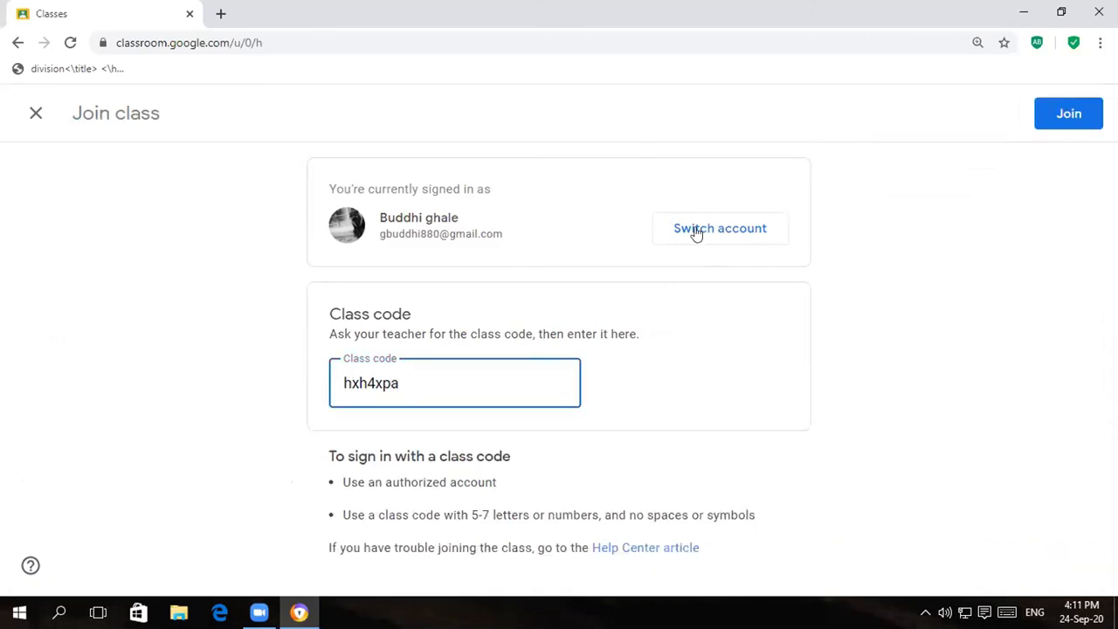
click(1065, 115)
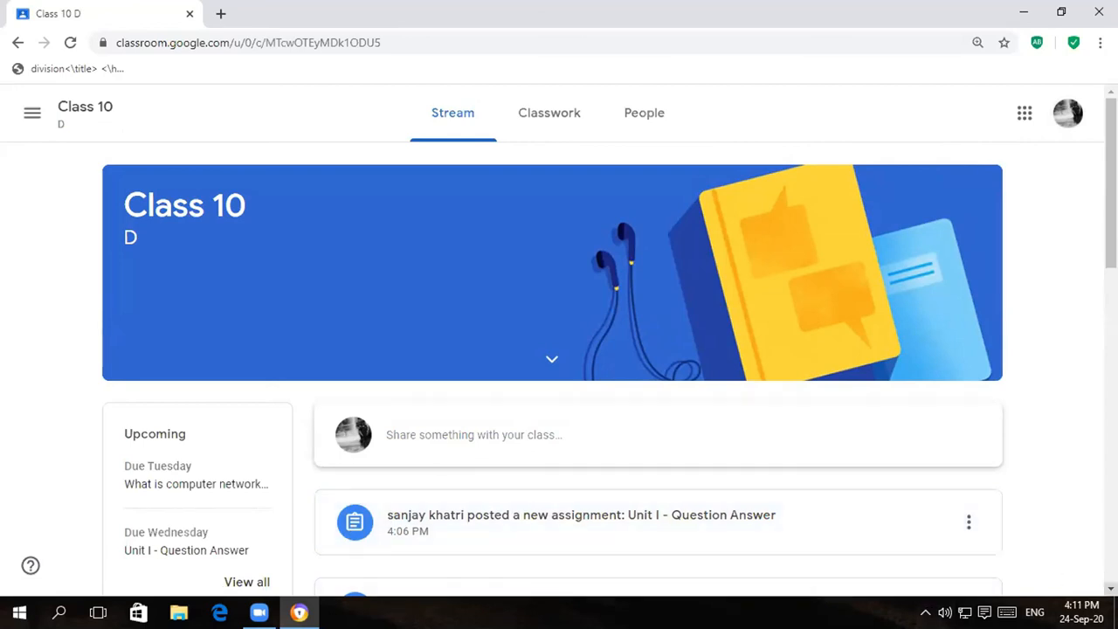
- Open the 'What is computer network?' assignment post from the Class 10 D stream
scroll(1111, 583, down, 1)
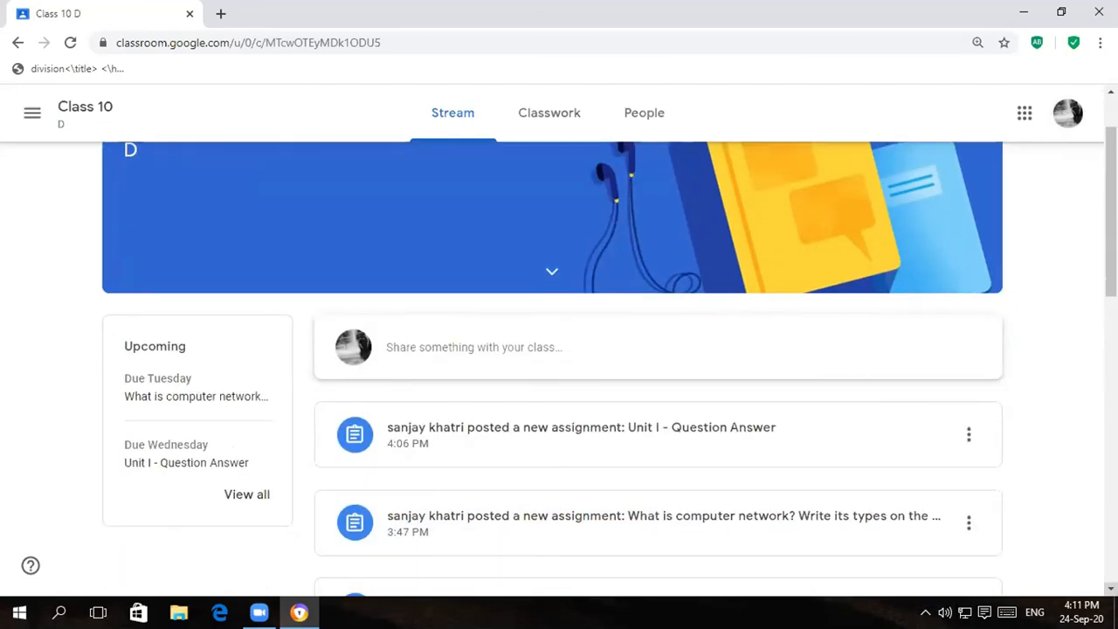
scroll(1110, 583, down, 1)
scroll(1111, 584, down, 1)
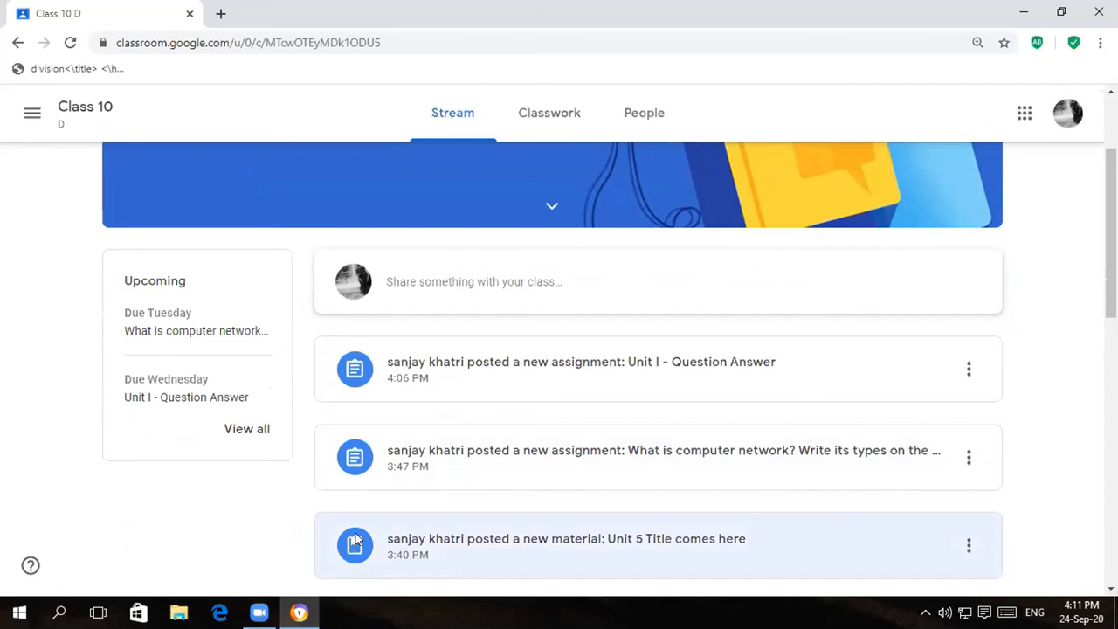
click(357, 464)
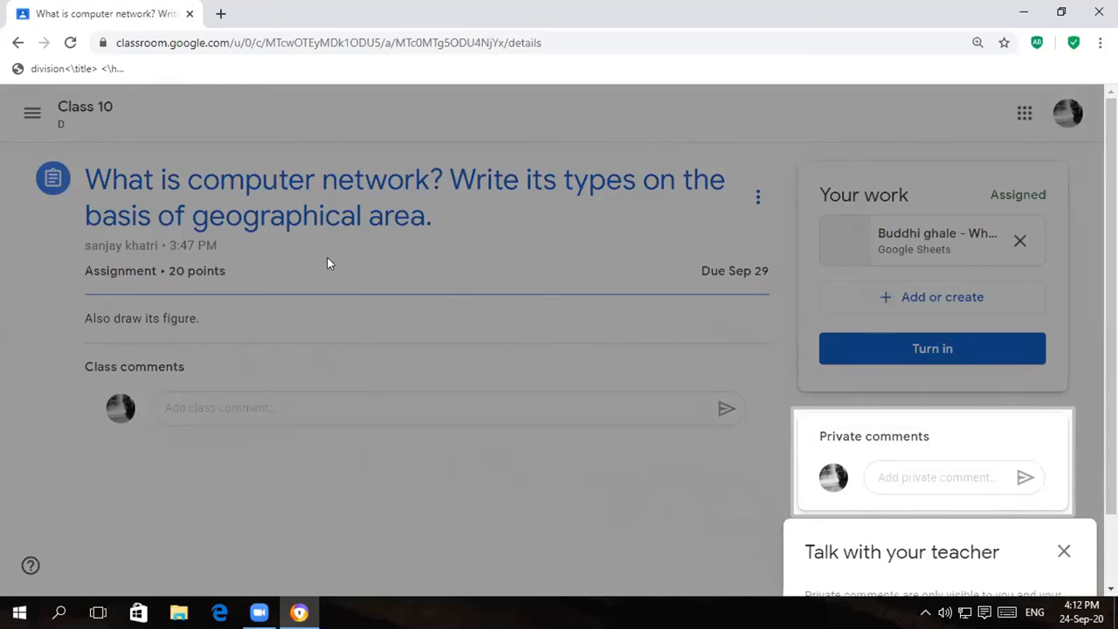
click(17, 43)
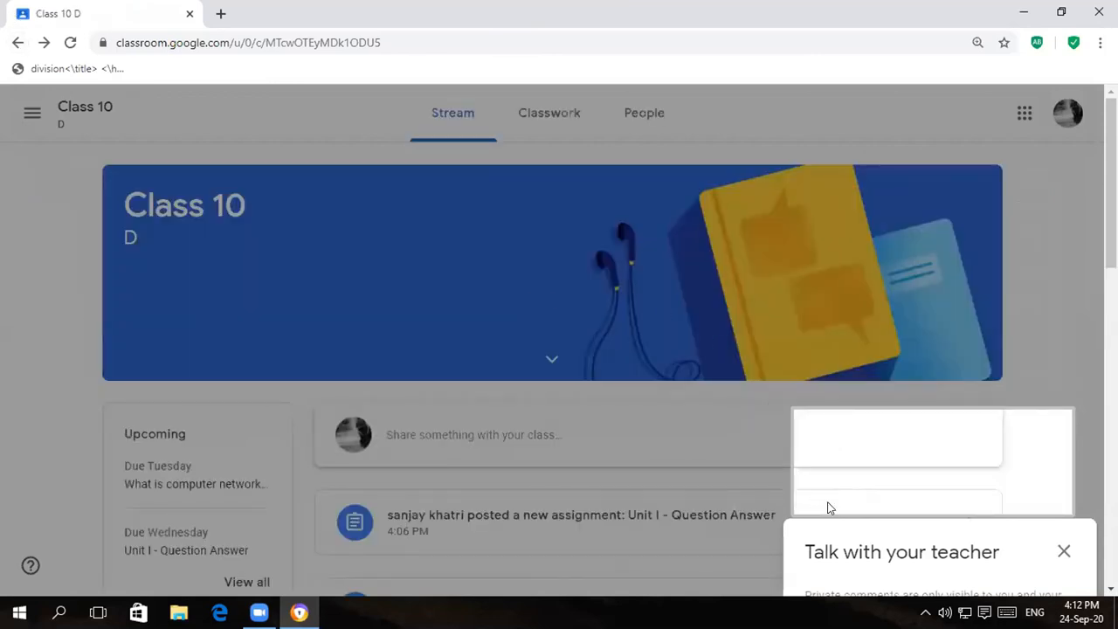
click(1065, 553)
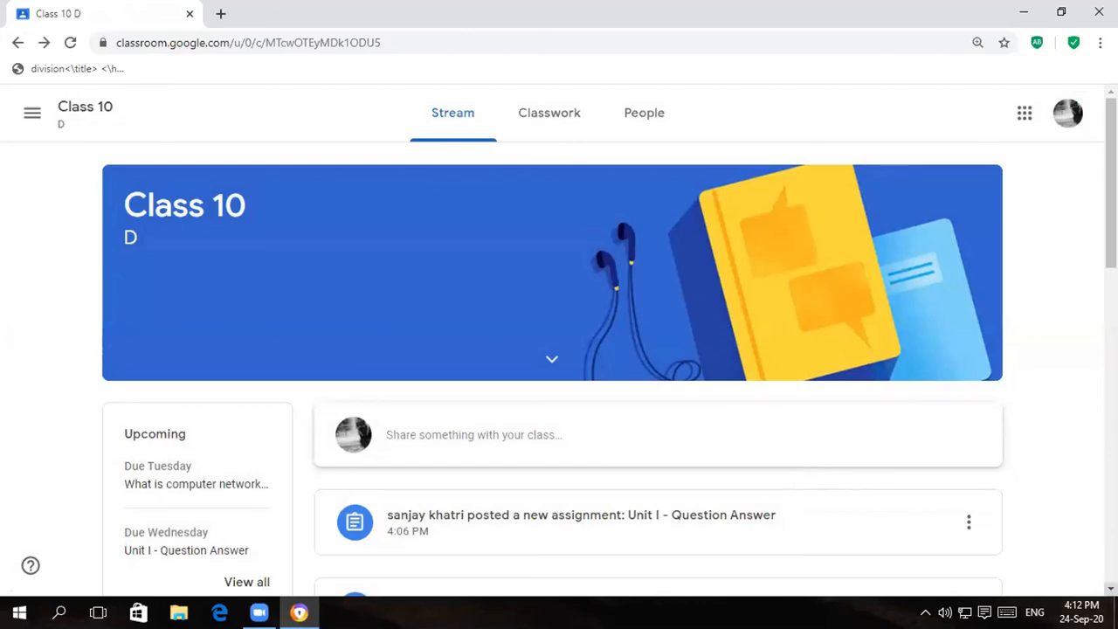
scroll(559, 350, down, 1)
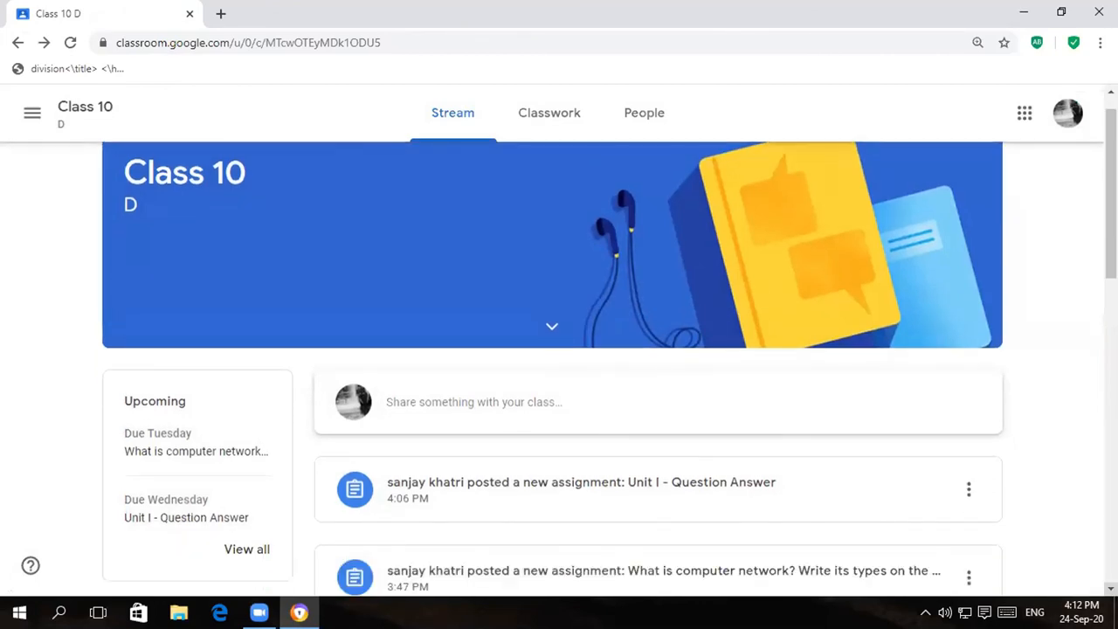
scroll(559, 349, down, 2)
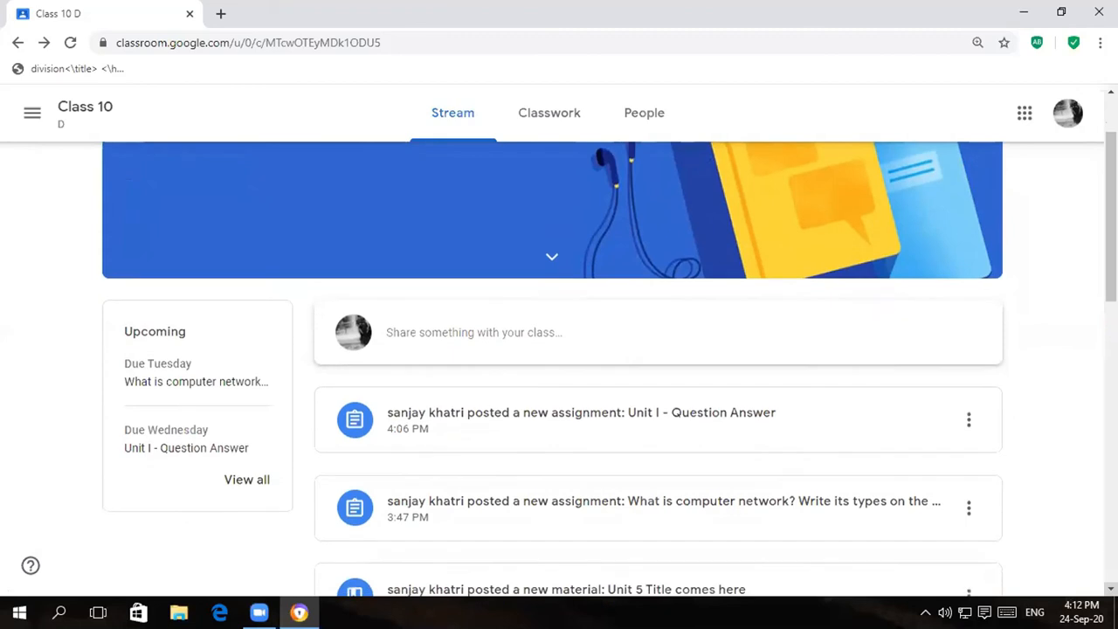
scroll(558, 350, down, 2)
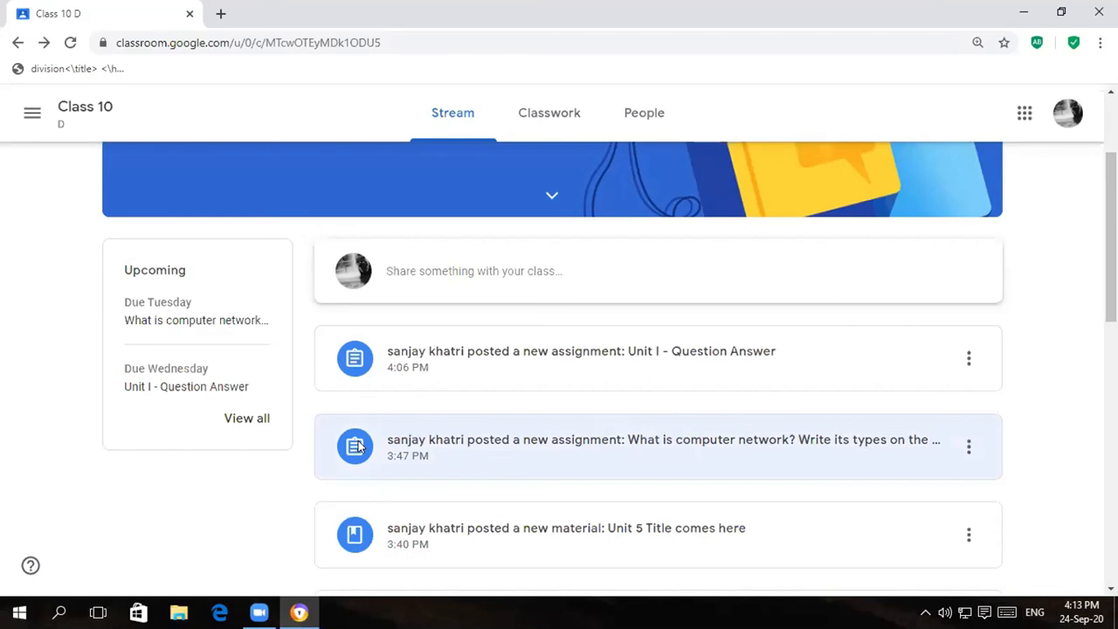
- Open the computer network assignment's details and remove the attached Google Sheets file
click(357, 446)
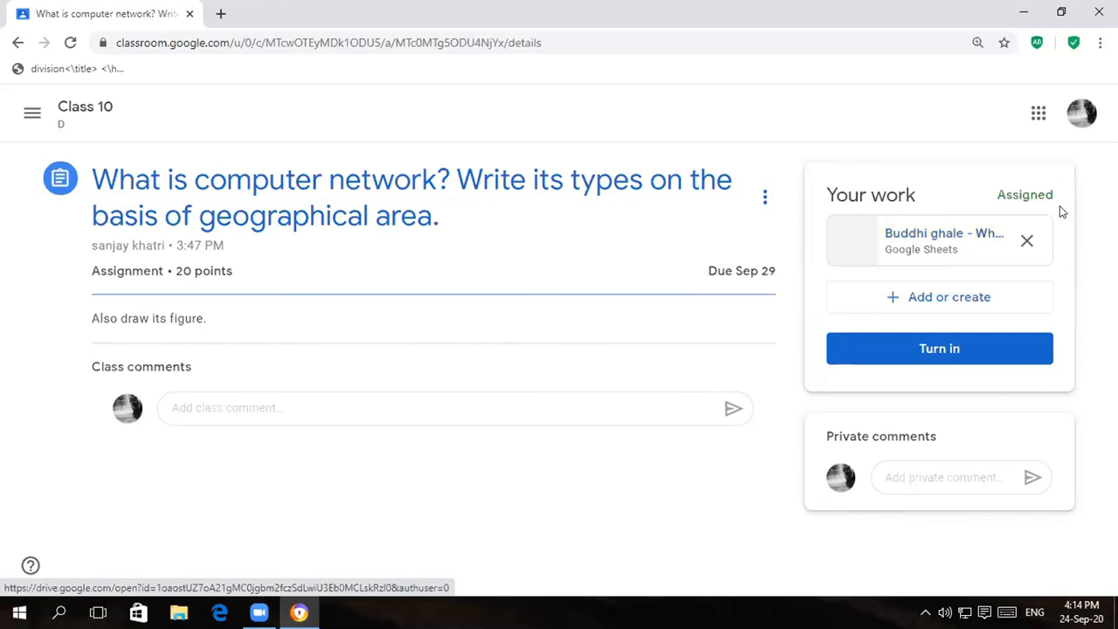
click(1027, 243)
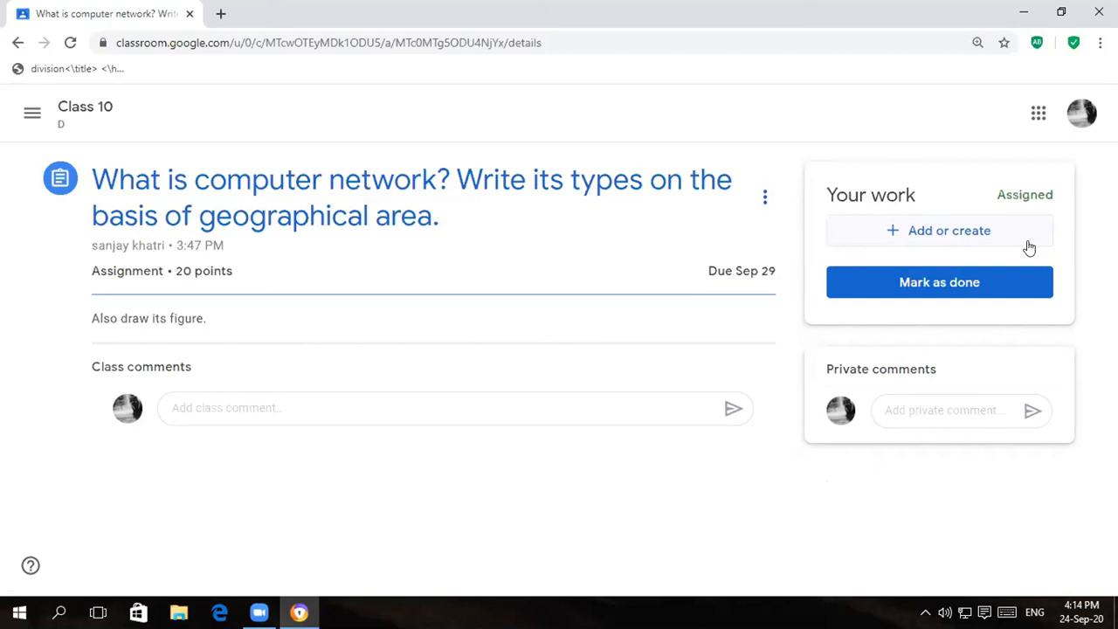
- Show the Add or create options for the assignment work
click(891, 234)
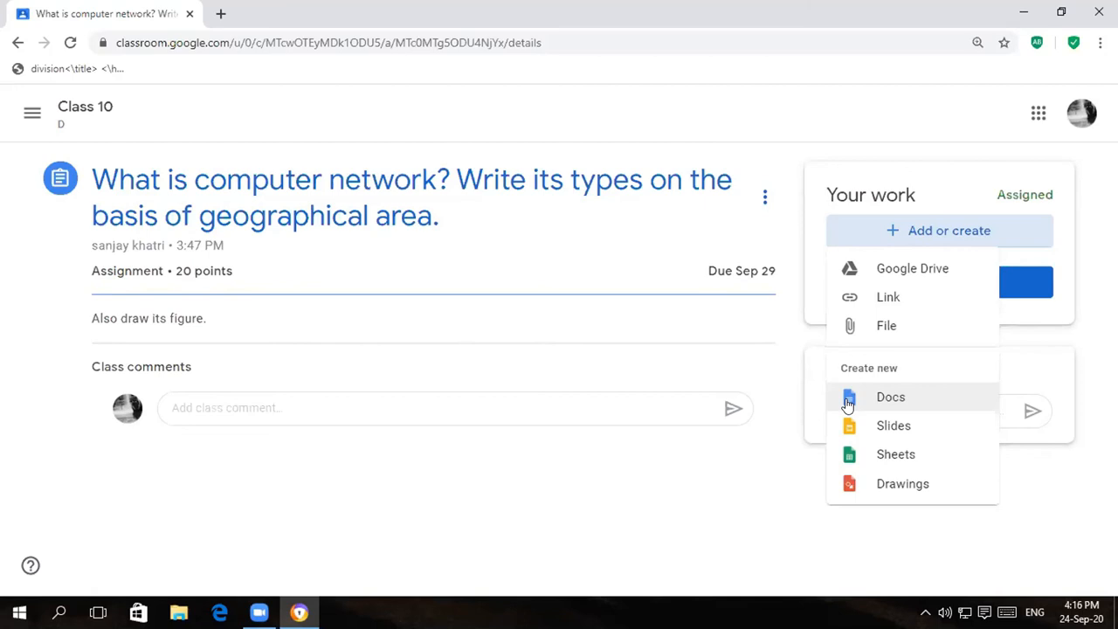
- Attach a new blank Google Doc under Create new and open it
click(845, 398)
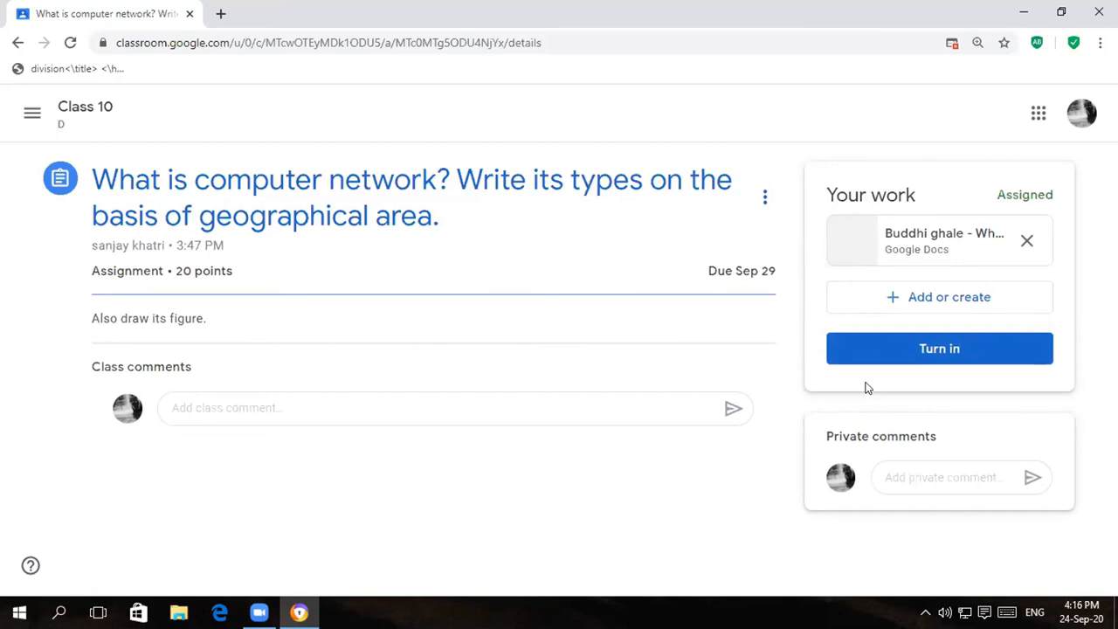
click(943, 241)
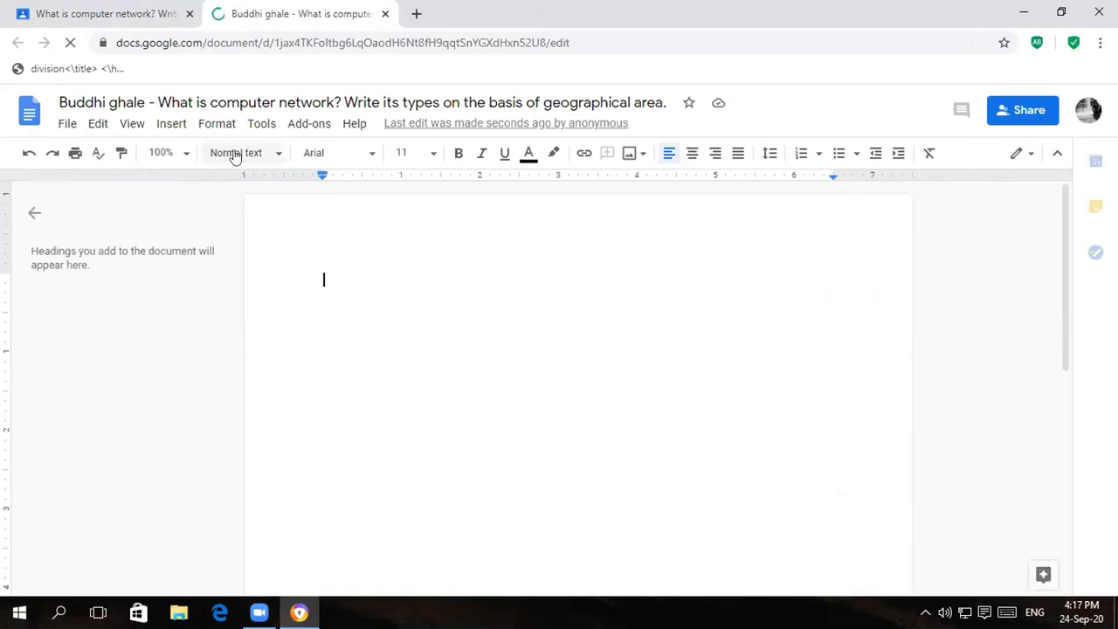
- Close the outline panel and type 'It is a netwaork.' into the document
click(34, 218)
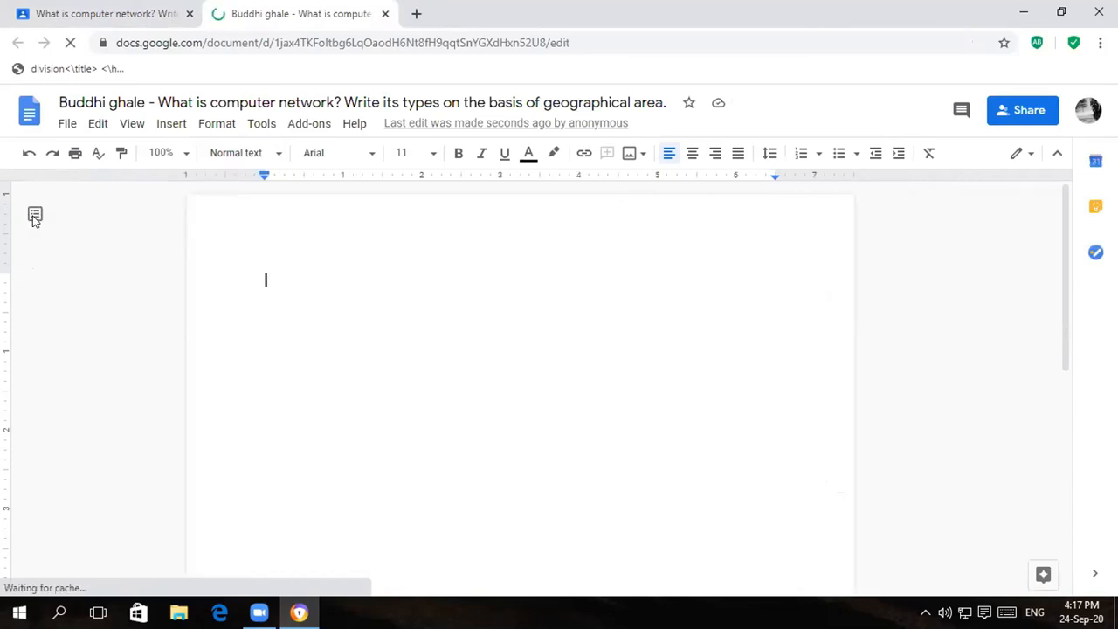
text(It is )
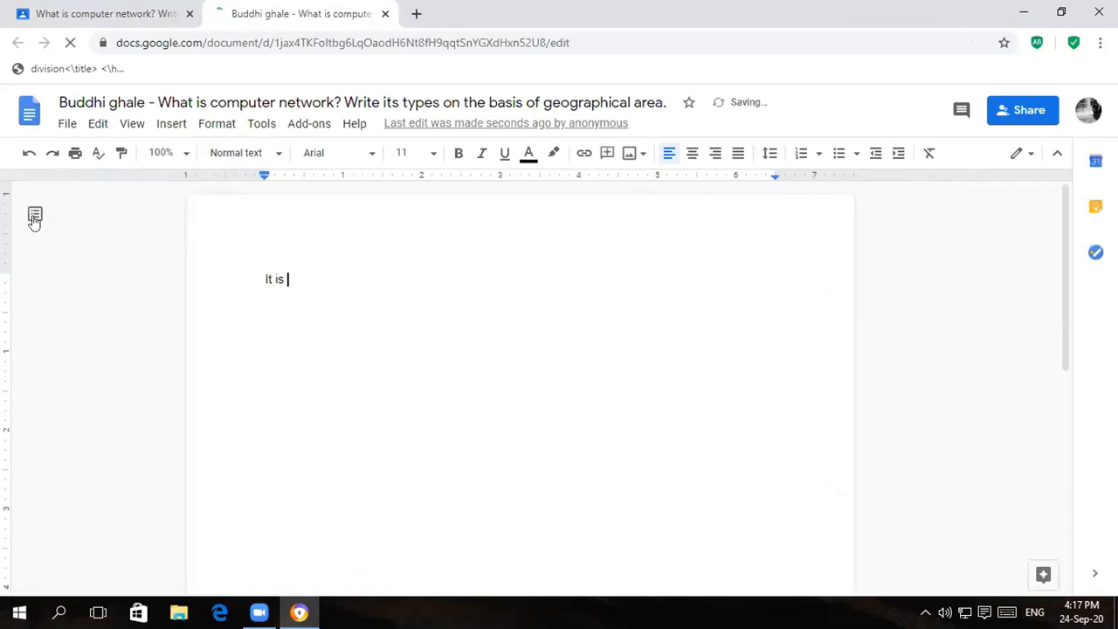
text(a n)
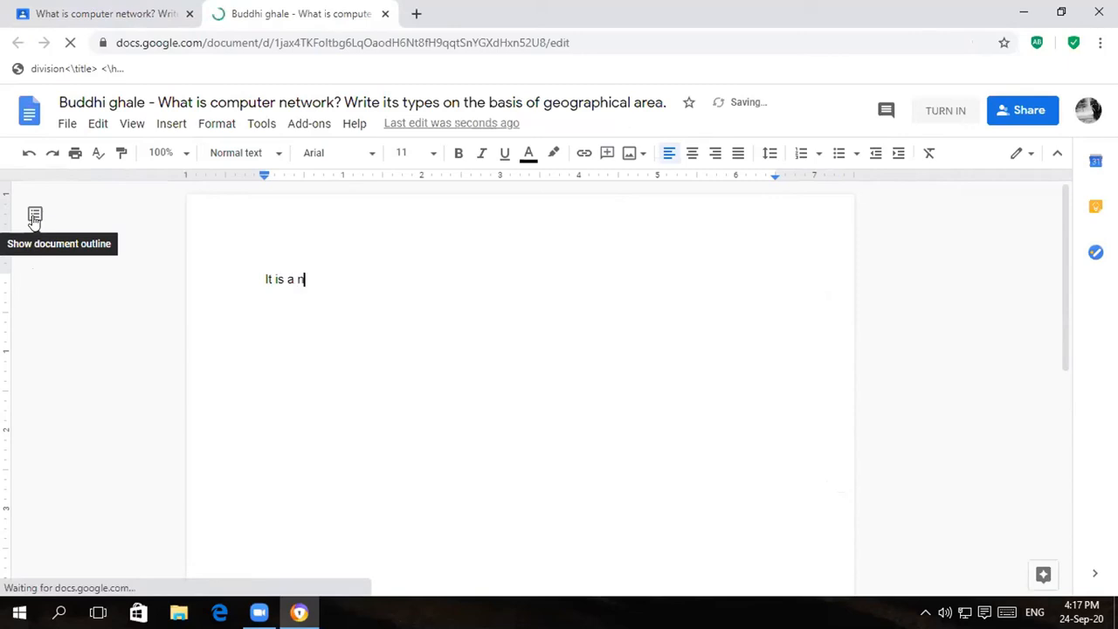
text(etwa)
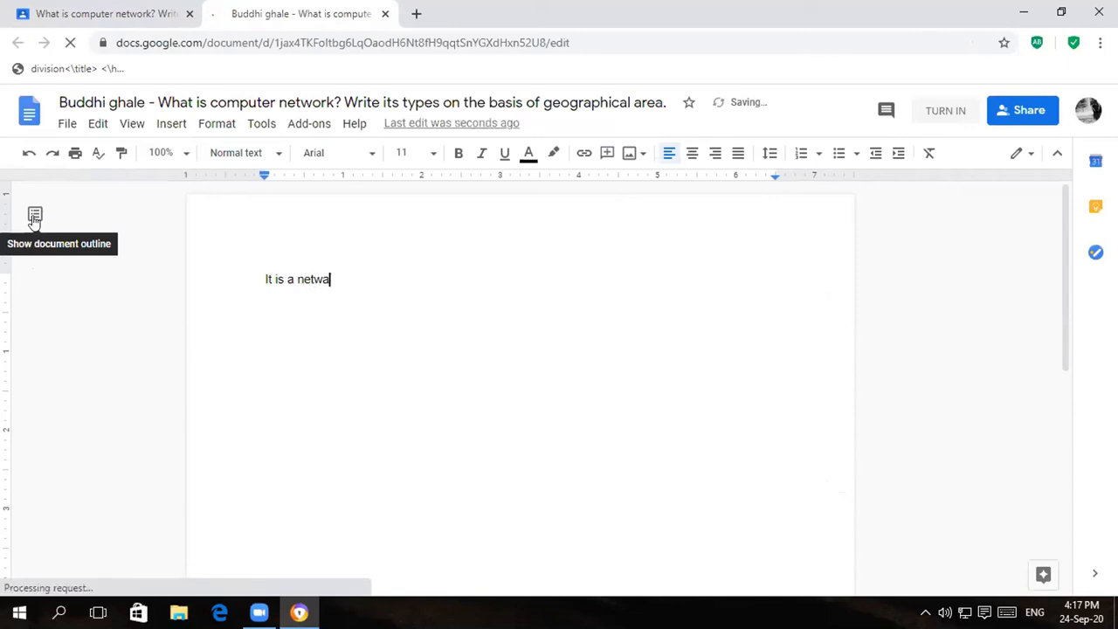
text(ork)
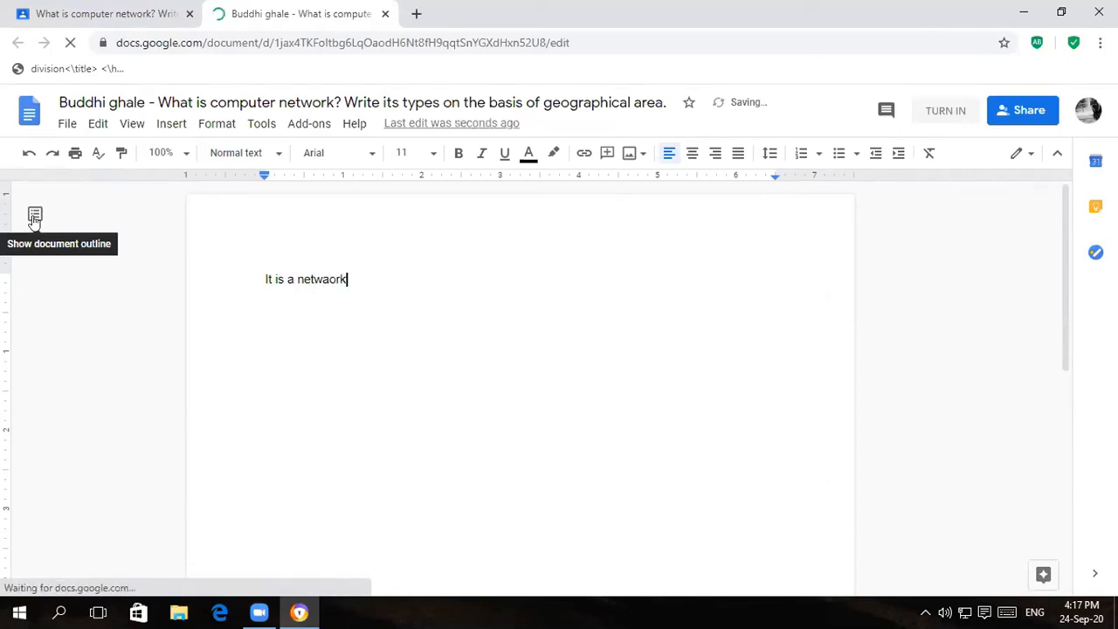
text(.)
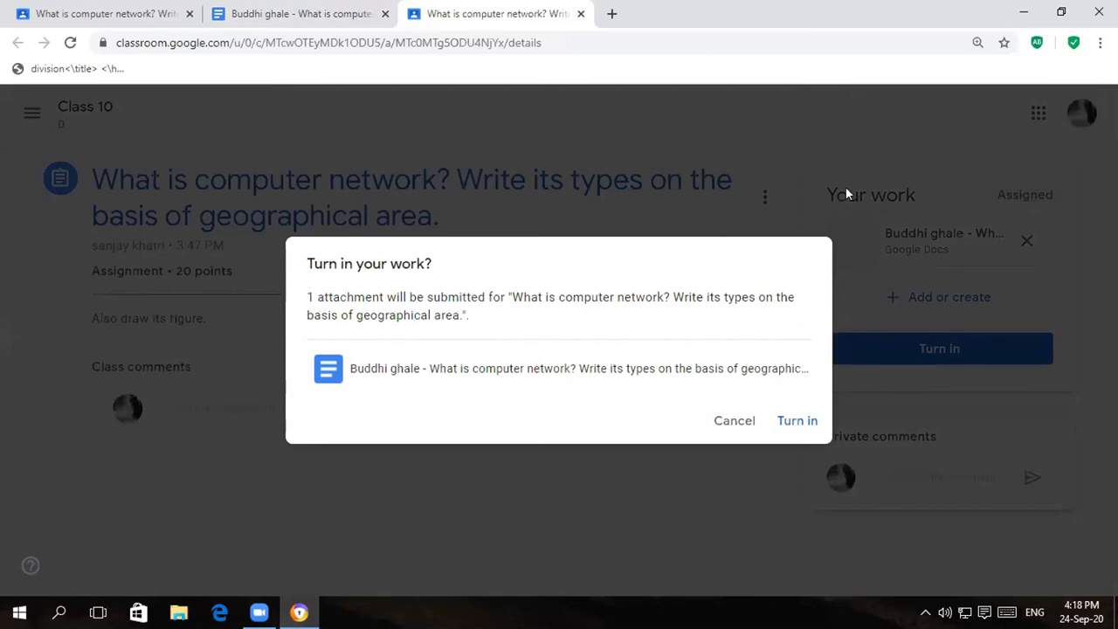
- Confirm Turn in to submit the Google Doc answer
click(785, 424)
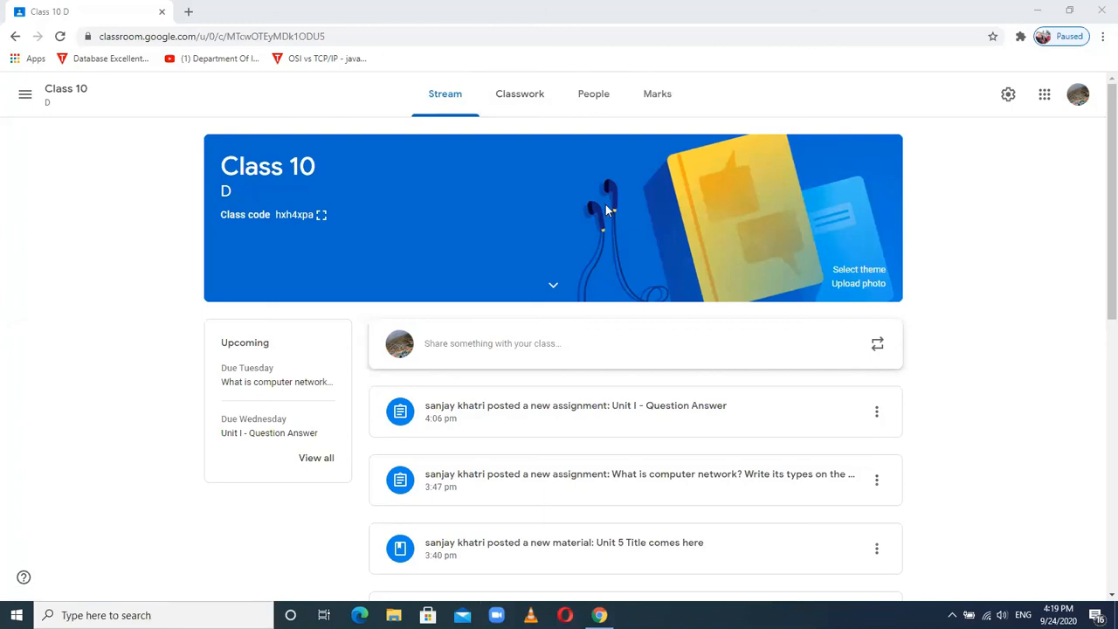
- Switch to the Marks tab to view the Class 10 gradebook
click(651, 100)
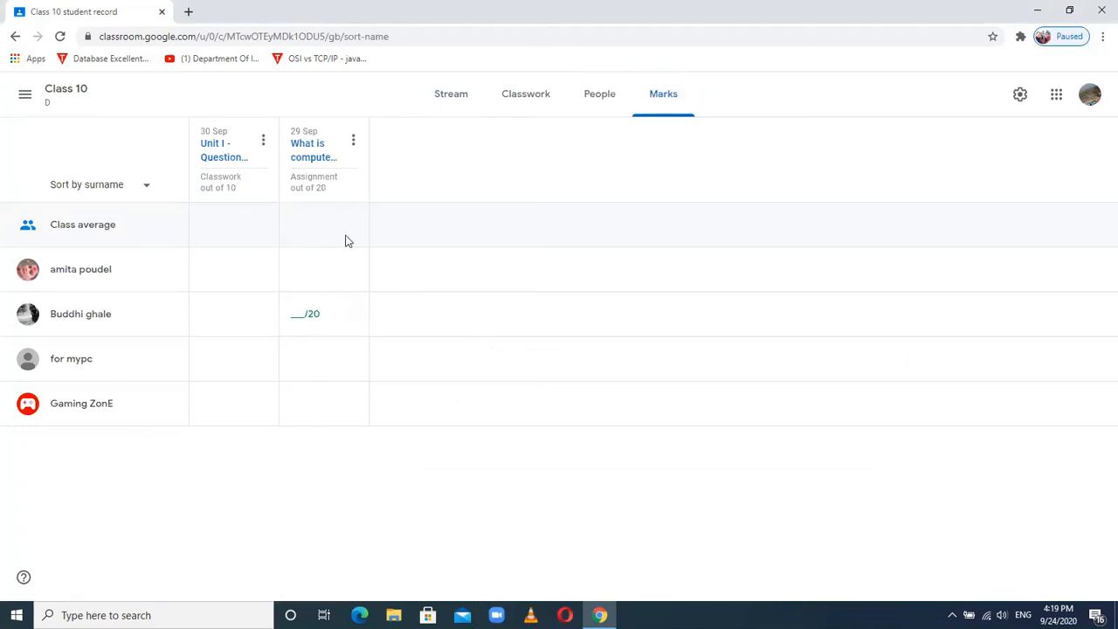
- Go back to the Stream and open Student work for the 'What is computer network?' assignment
click(456, 99)
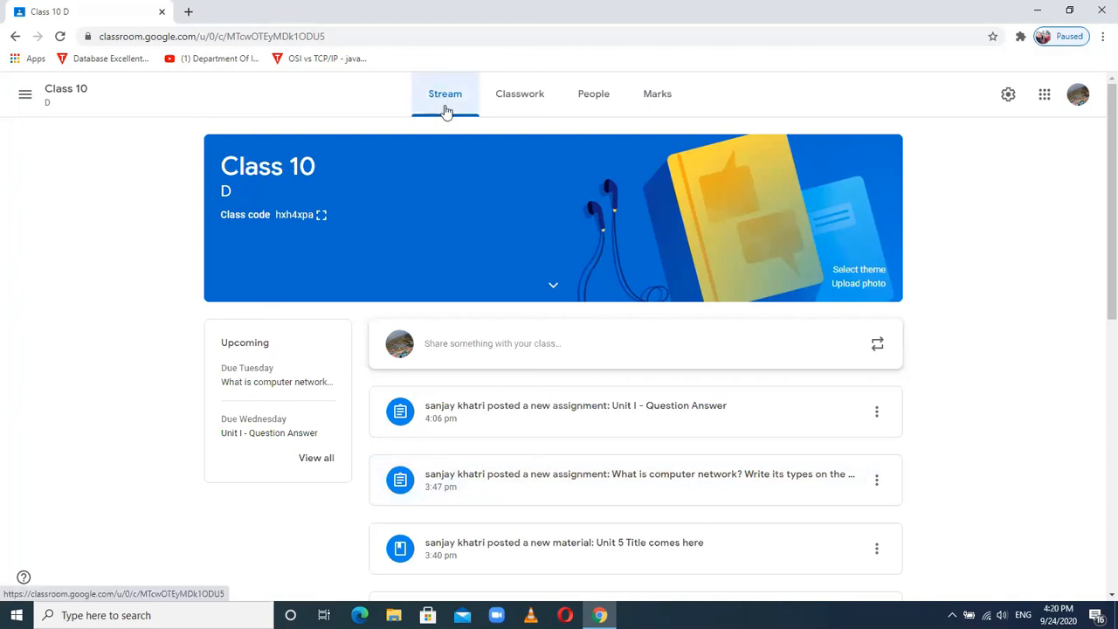
click(555, 482)
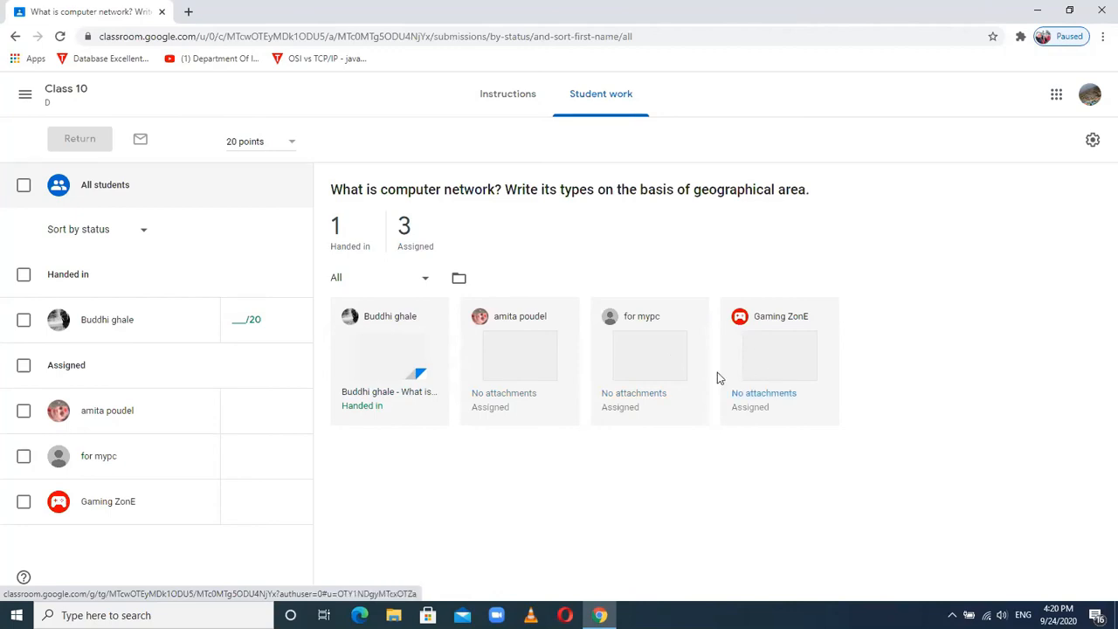
- Open the student's handed-in answer ('It is a network.') in the grading view
click(373, 354)
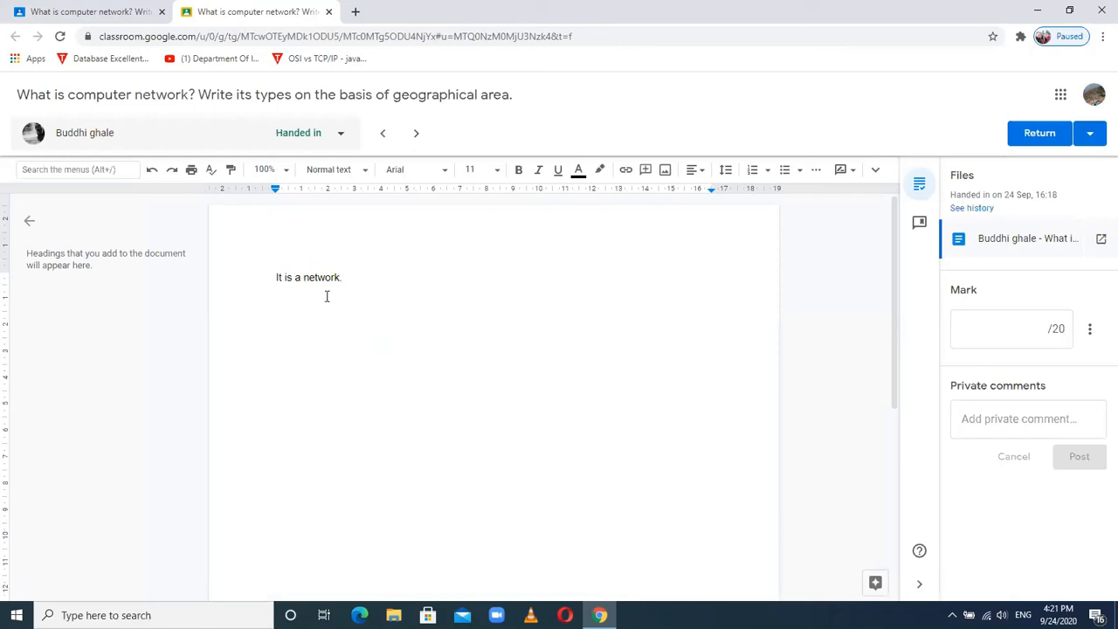
- Enter a draft mark of 19 out of 20 and type the private comment 'Excellent'
click(1029, 328)
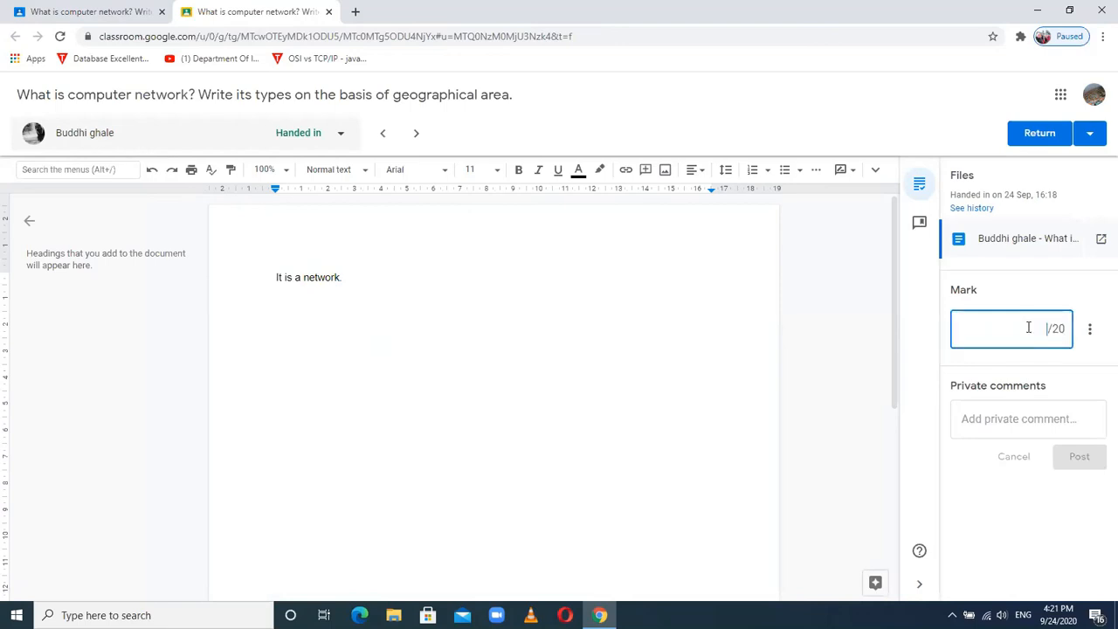
text(19)
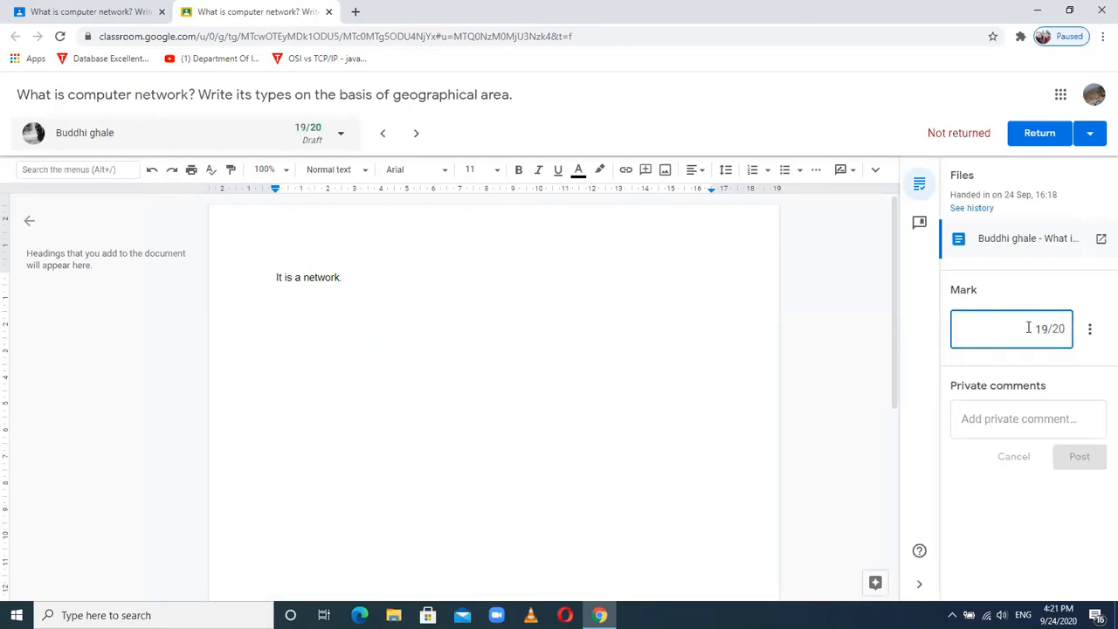
click(1004, 415)
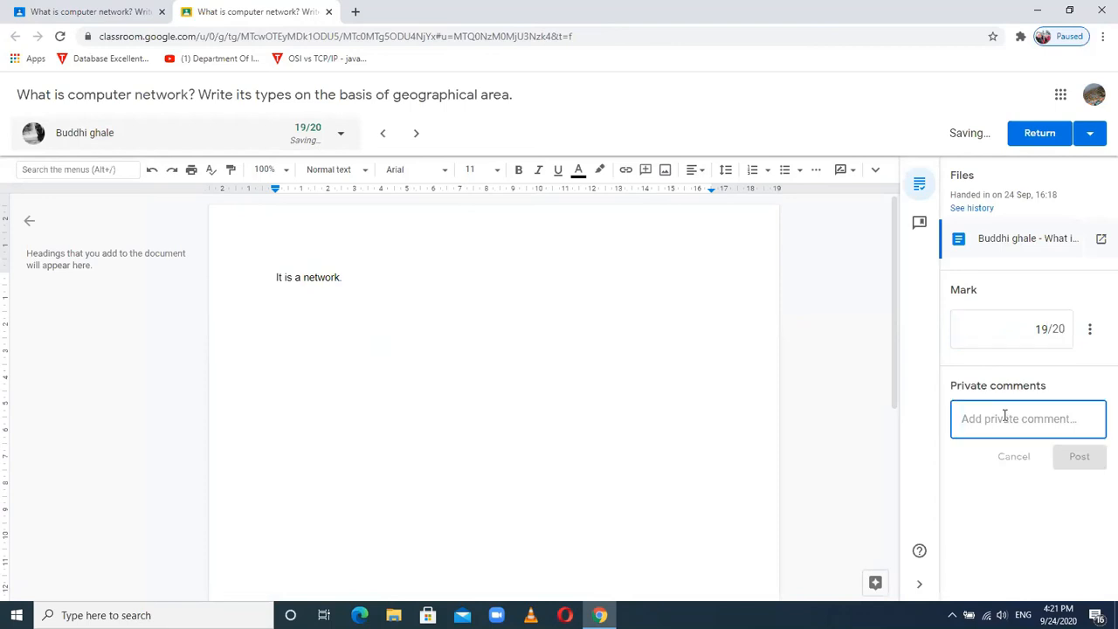
text(Excellent)
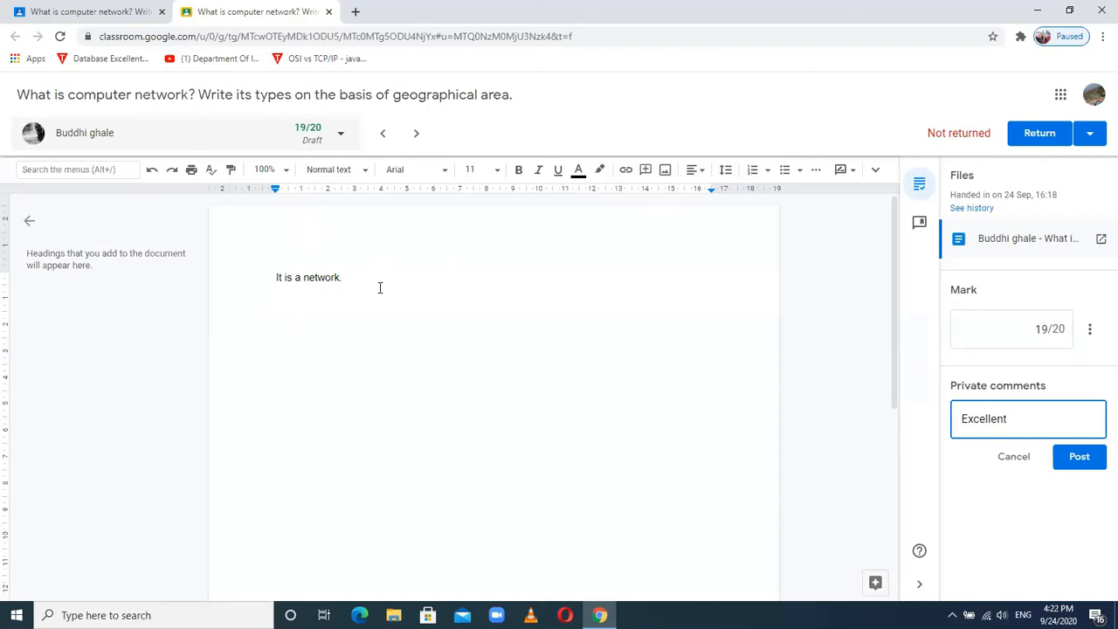
click(601, 171)
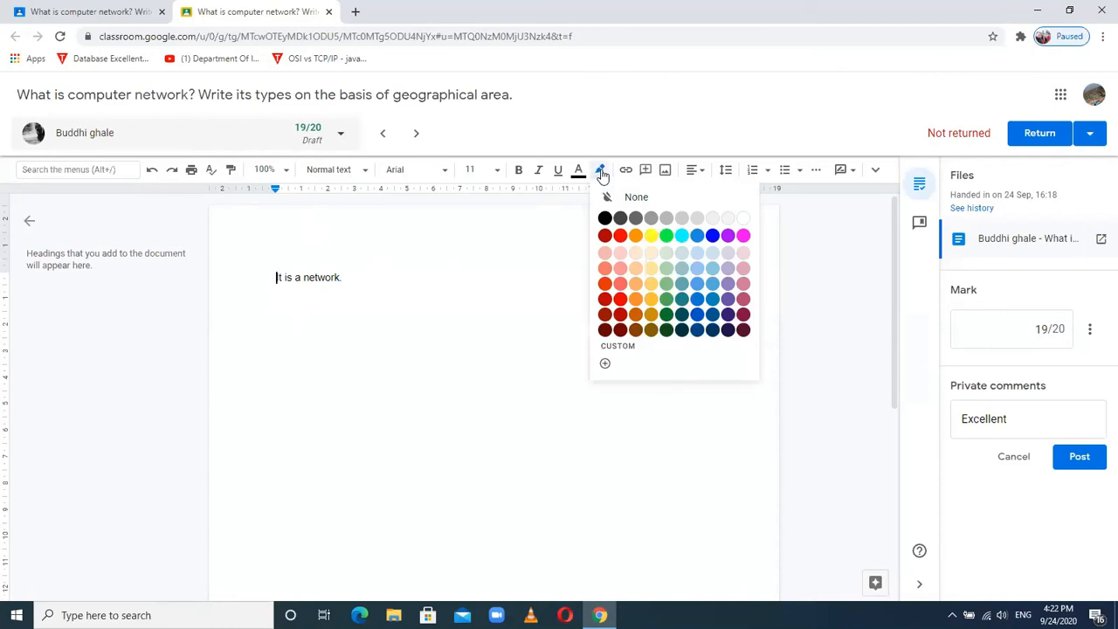
click(619, 235)
drag(299, 322, 568, 211)
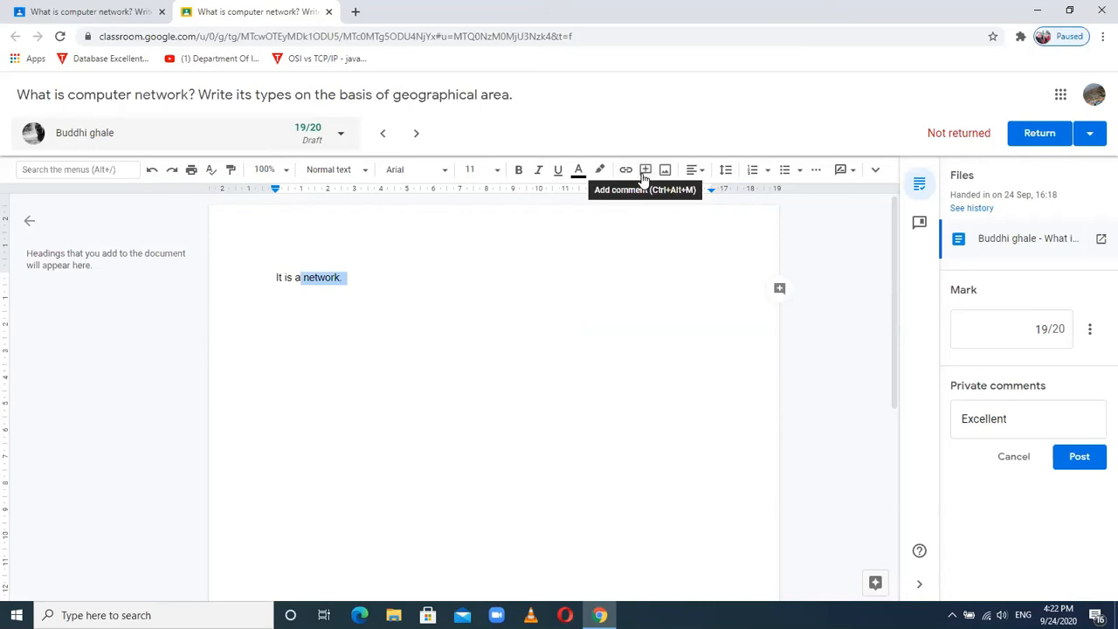
click(512, 257)
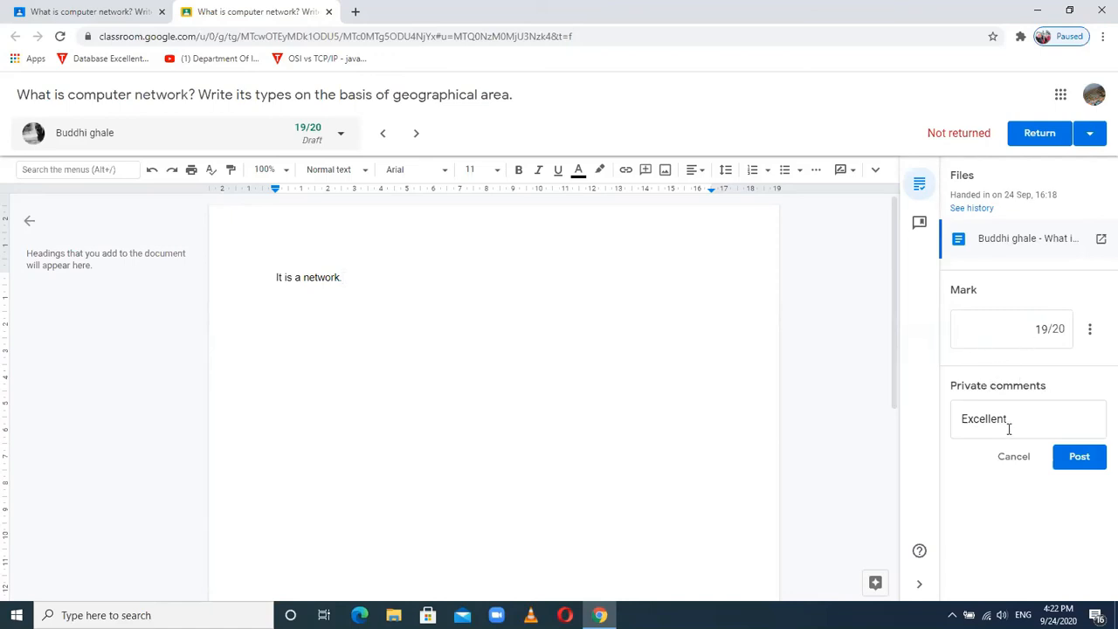
- Post the 'Excellent' private comment, then glance at the class student list
click(1076, 457)
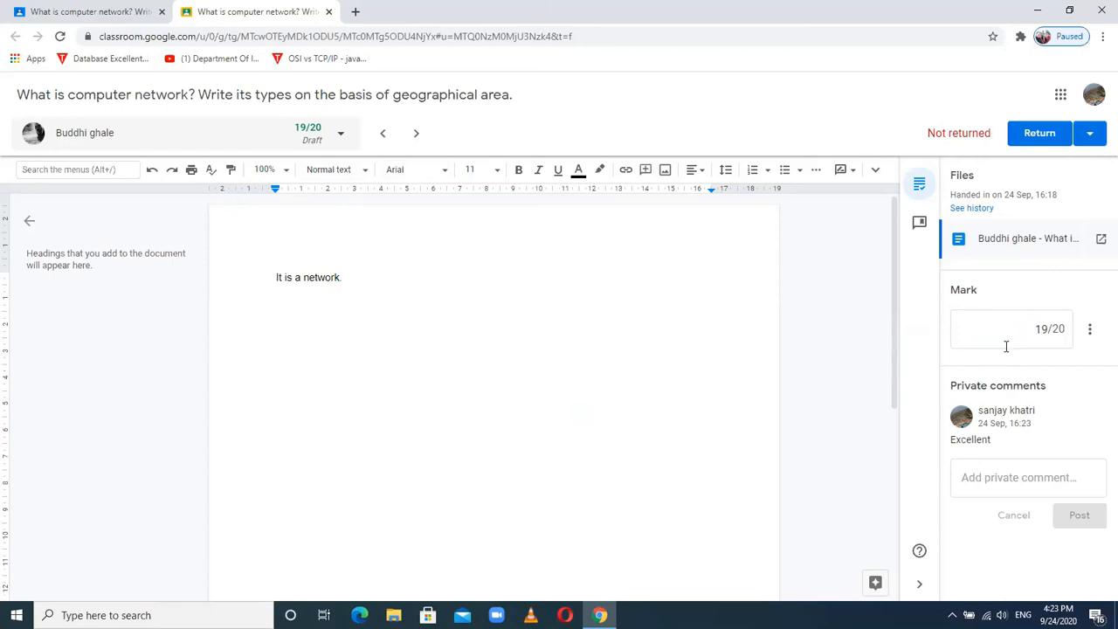
click(339, 140)
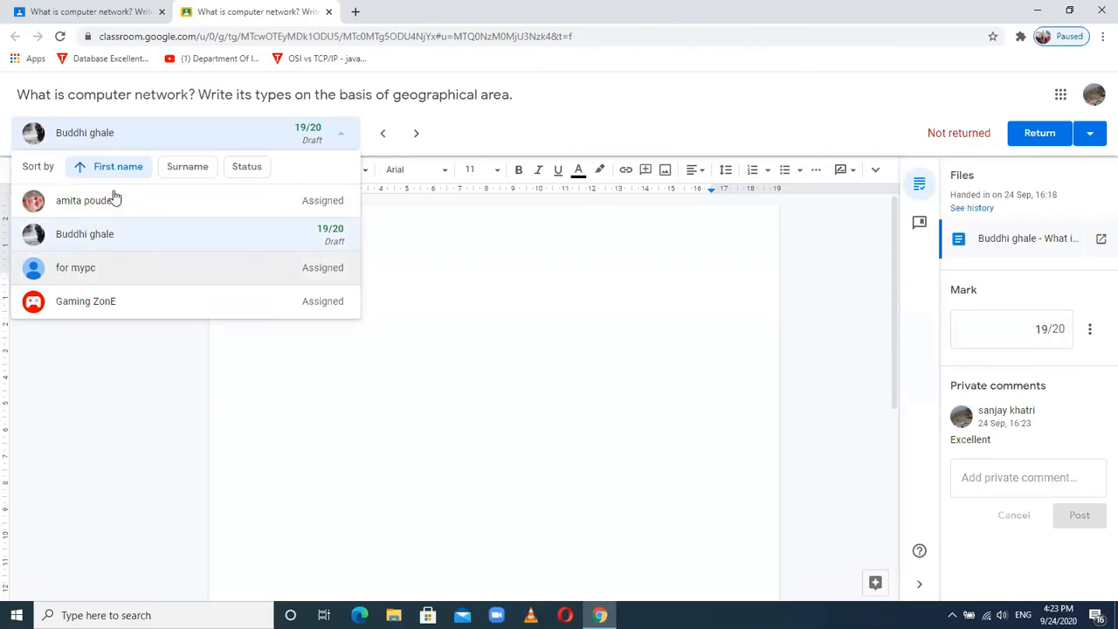
click(606, 411)
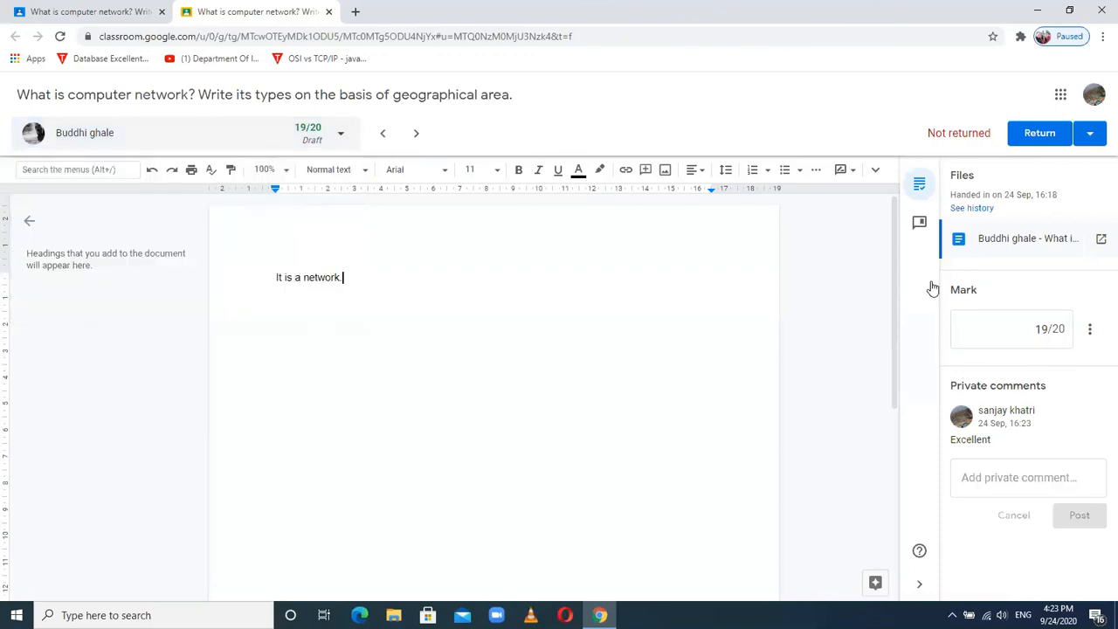
- Return only this student's 19/20 submission and confirm the return
click(1089, 135)
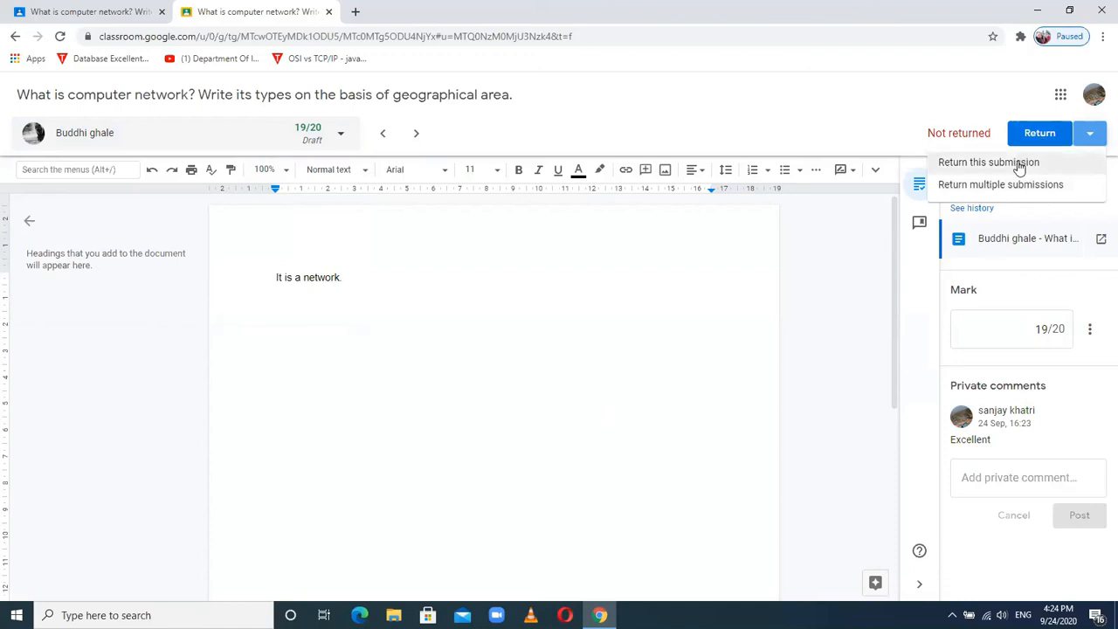
click(989, 163)
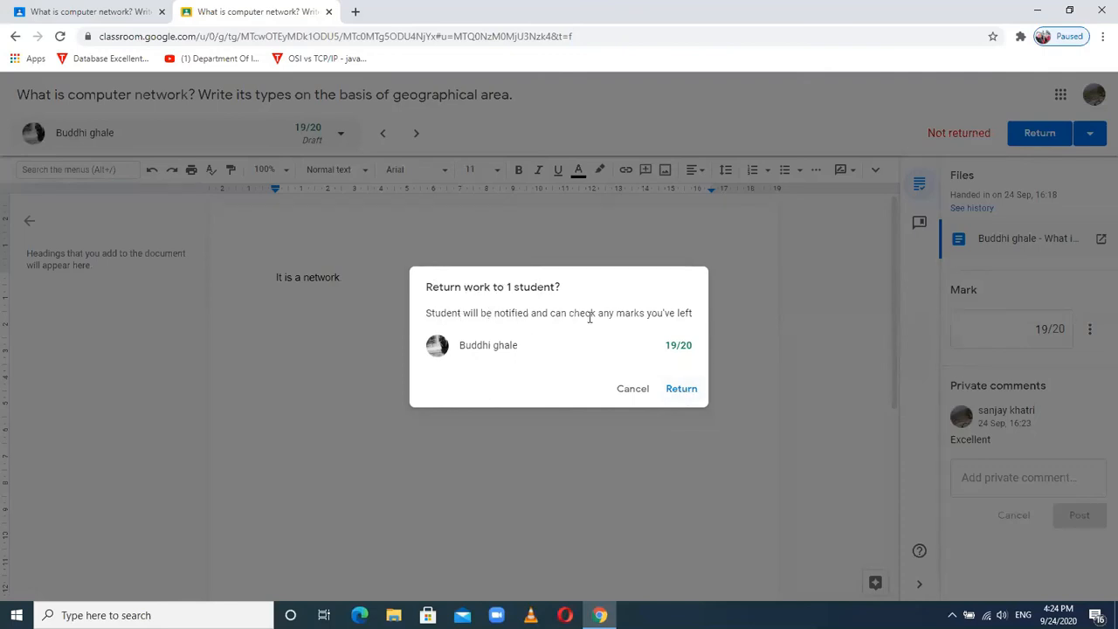
click(680, 390)
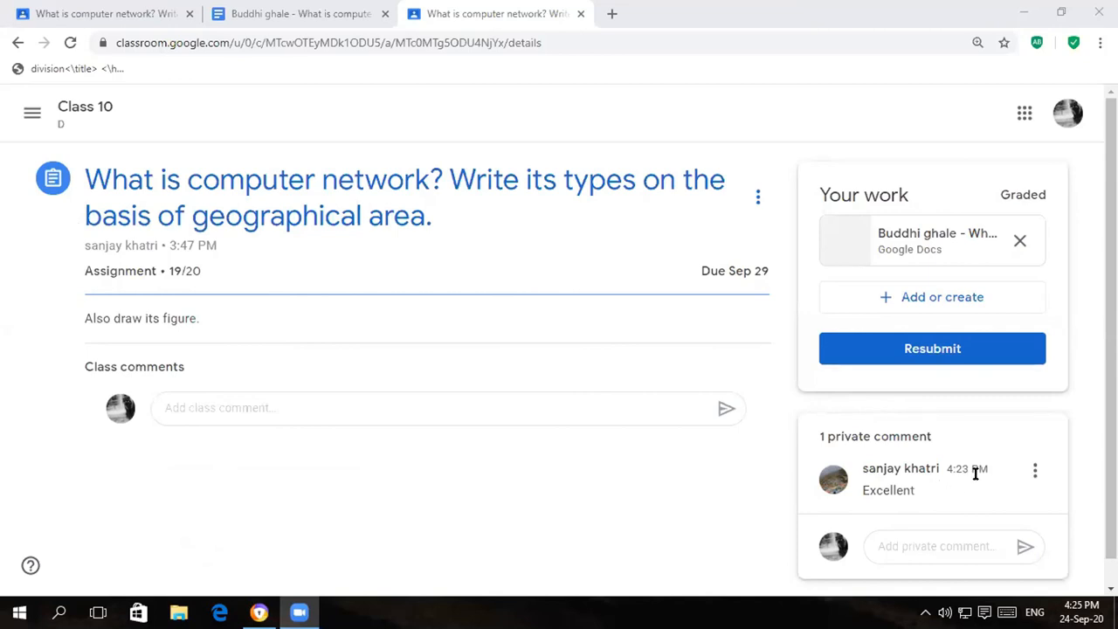
- Bring up the student's window showing the assignment Graded 19/20 with comment 'Excellent'
click(861, 550)
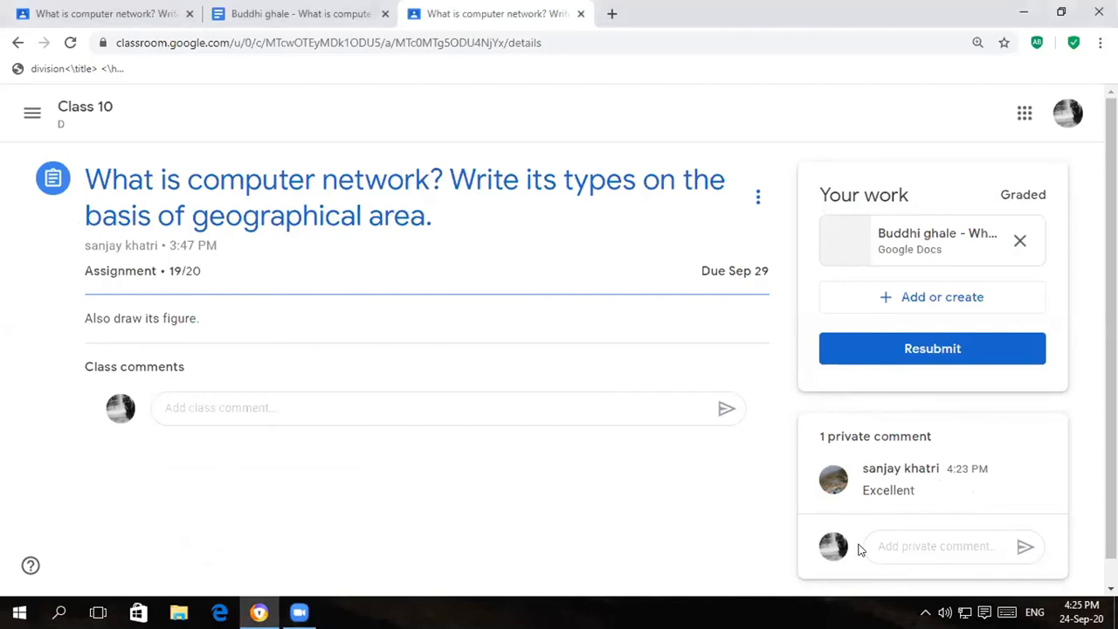